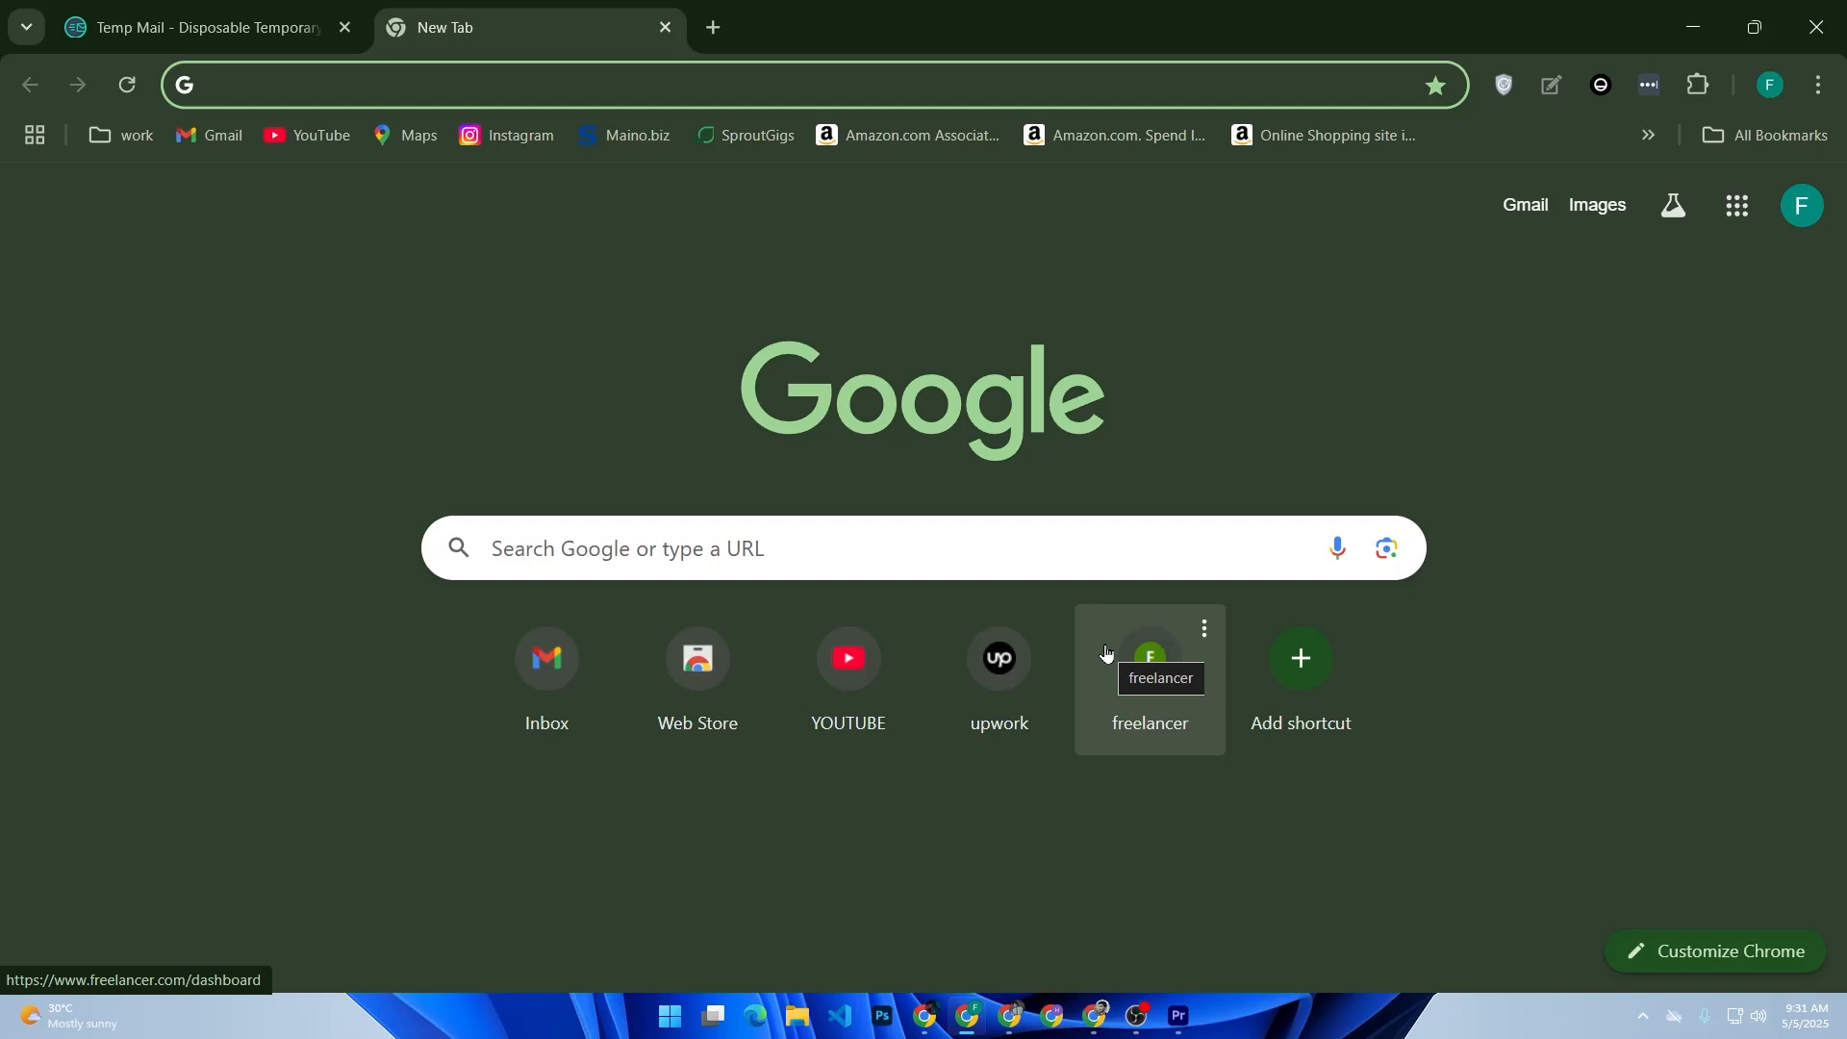
# - Search Google for "shopify" and open the official Shopify website
pyautogui.click(940, 556)
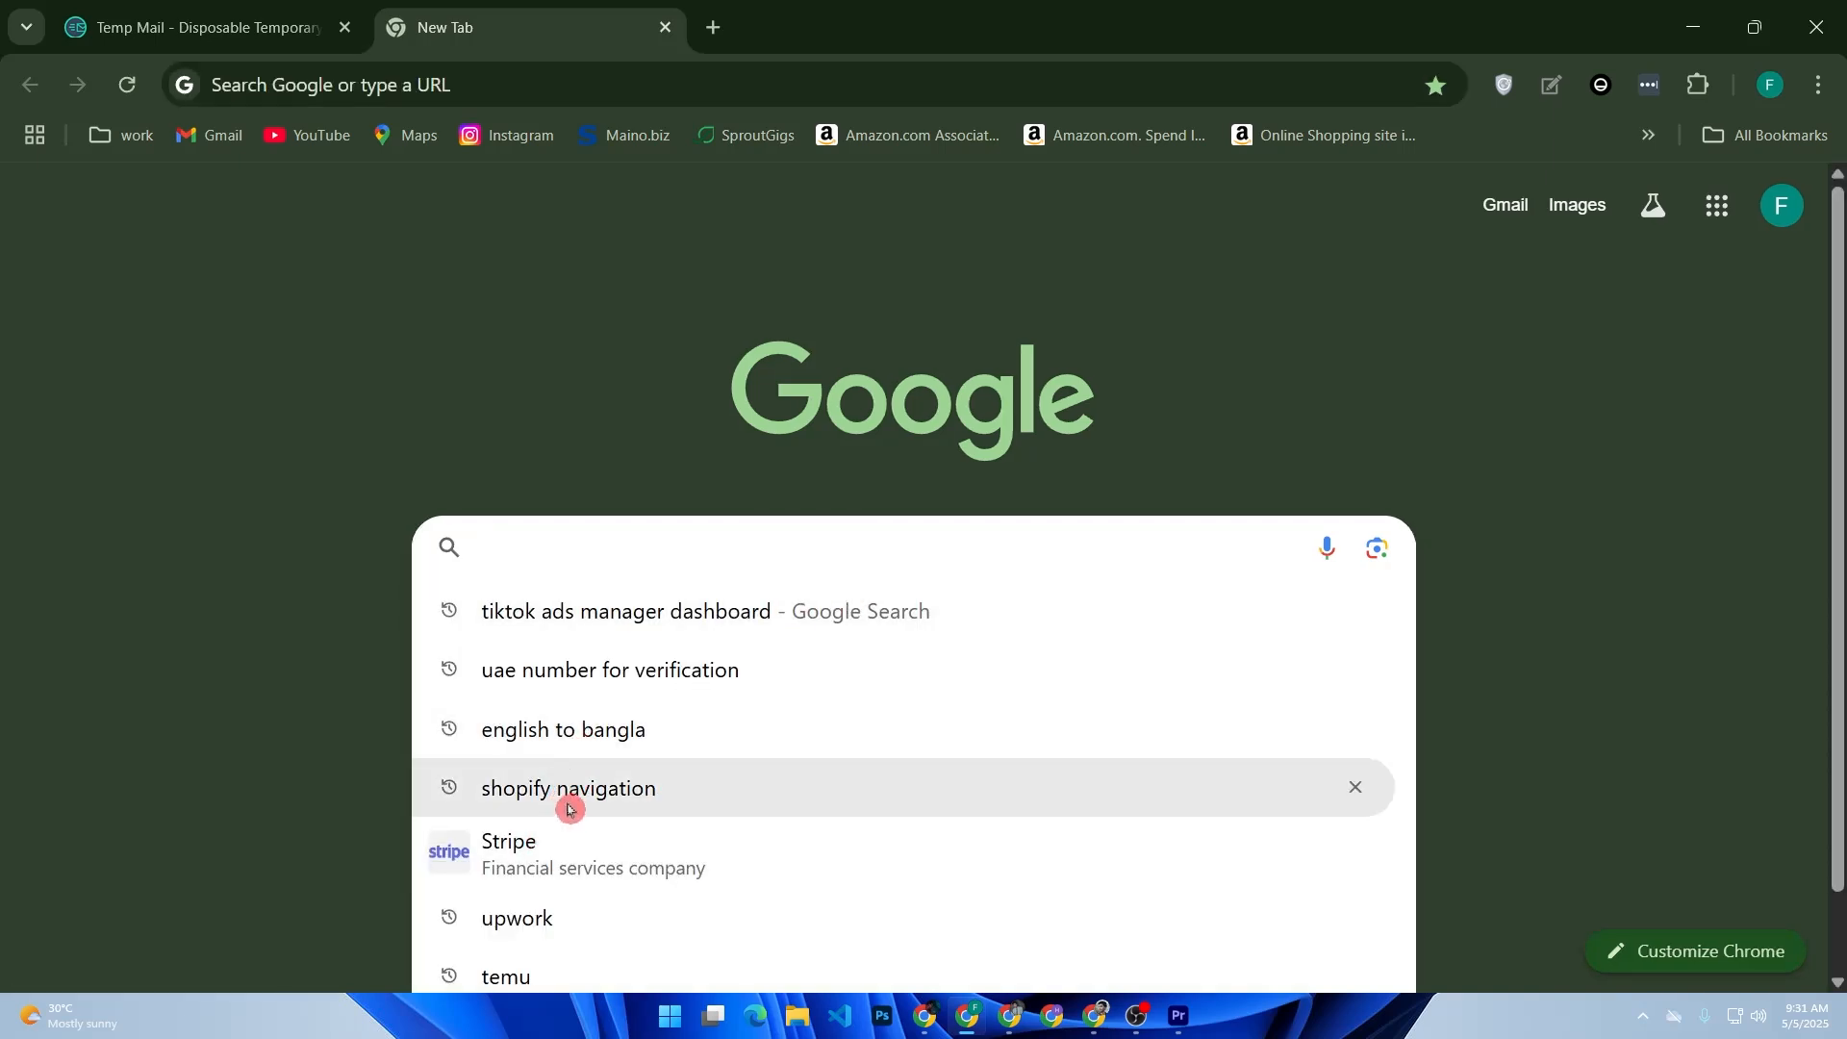
pyautogui.write('s')
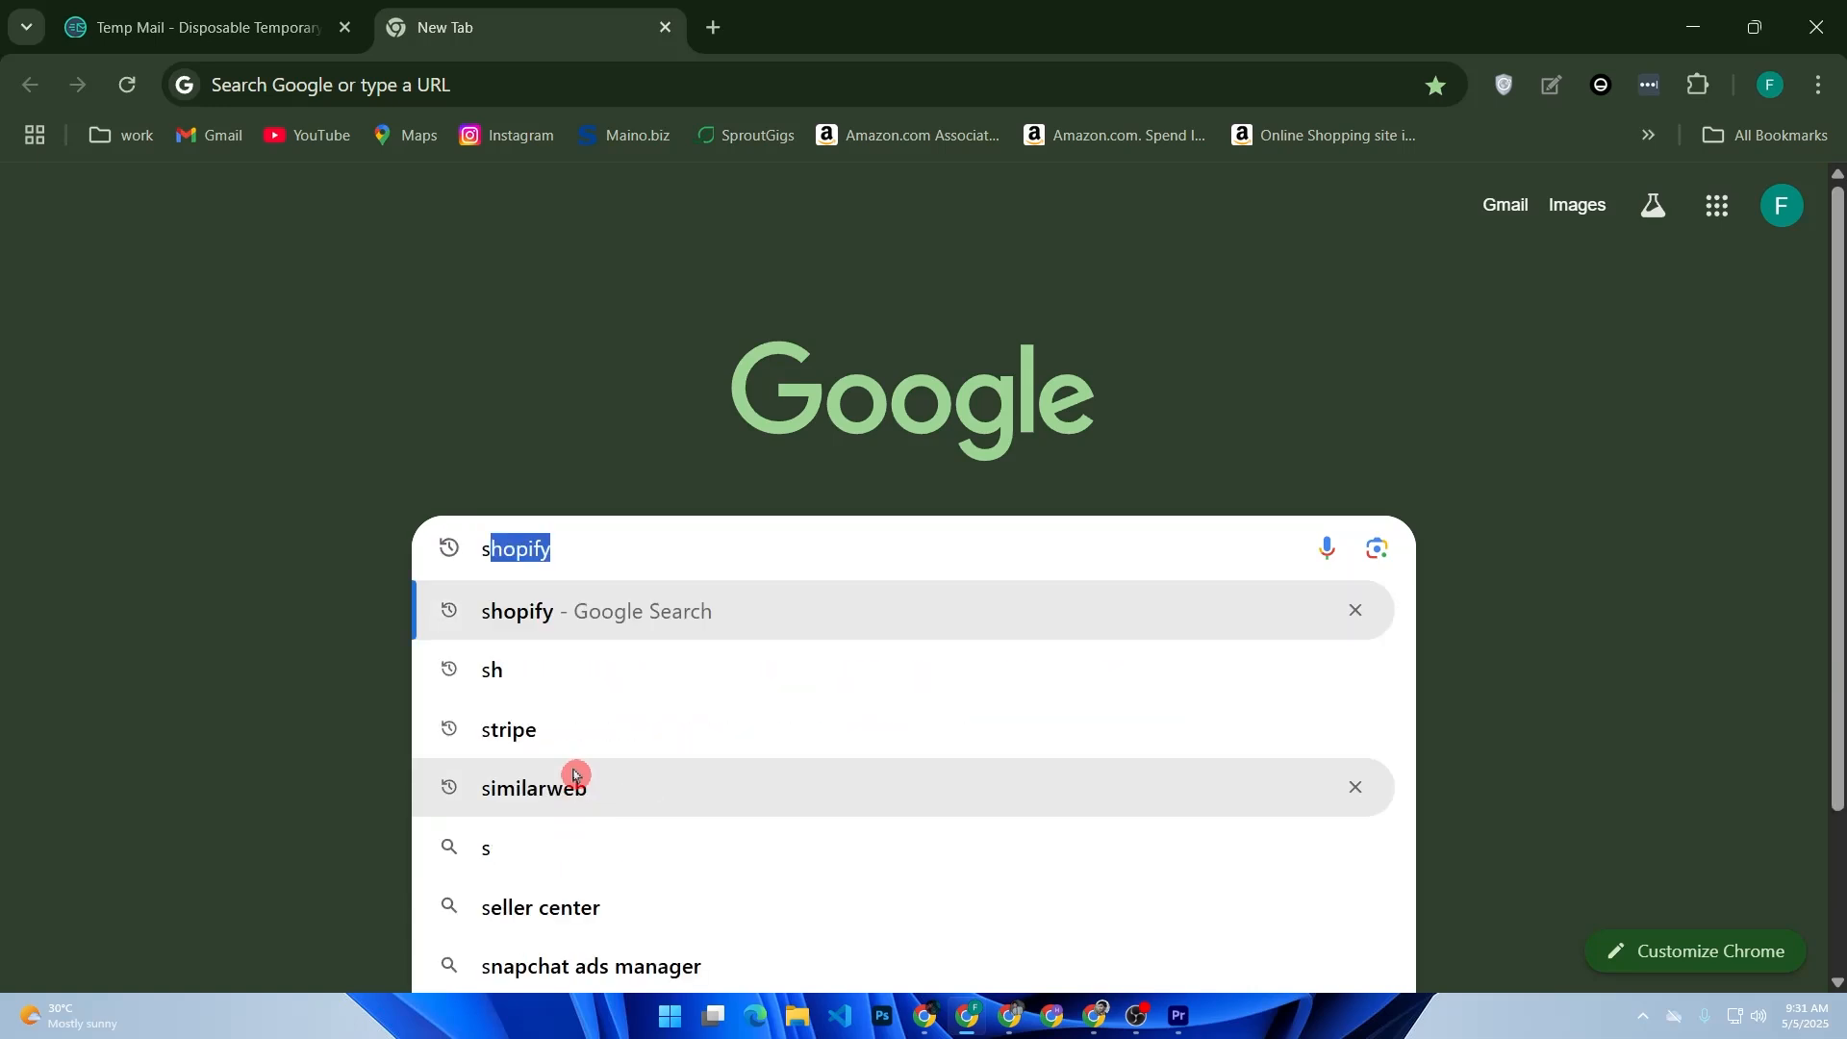
pyautogui.press('Return')
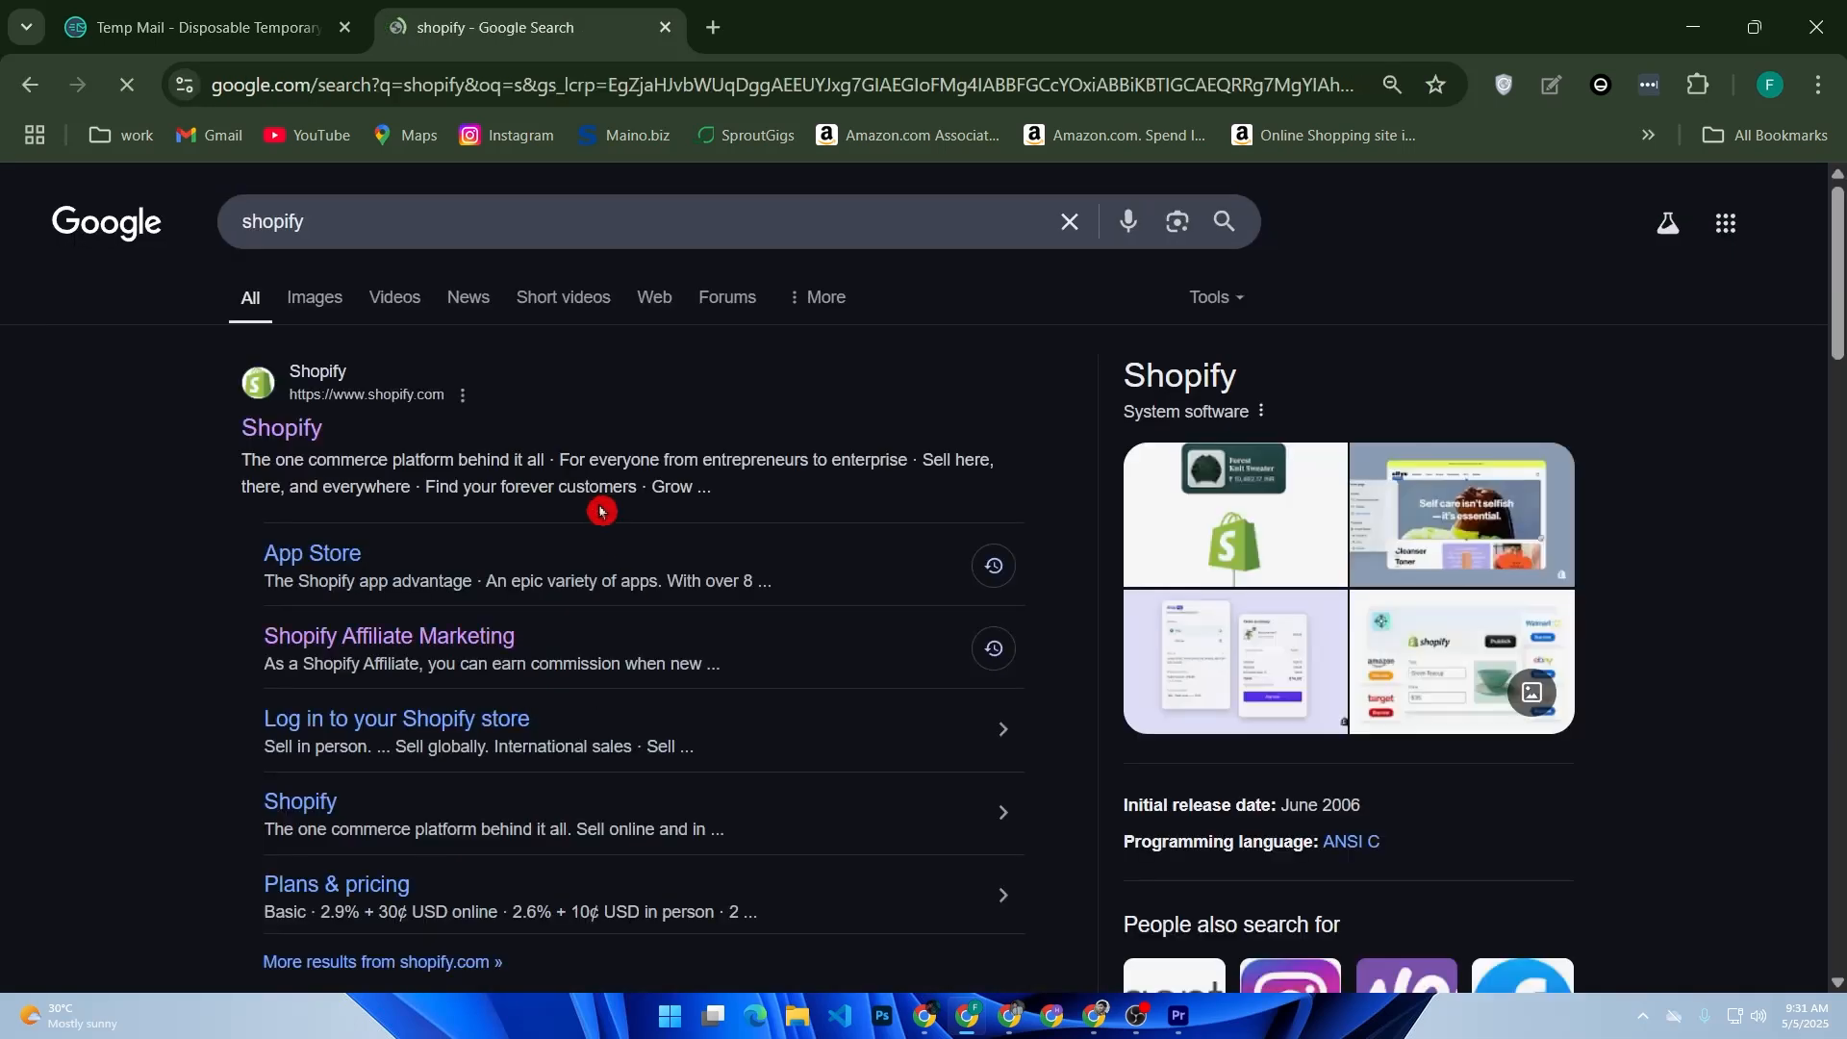
pyautogui.click(284, 433)
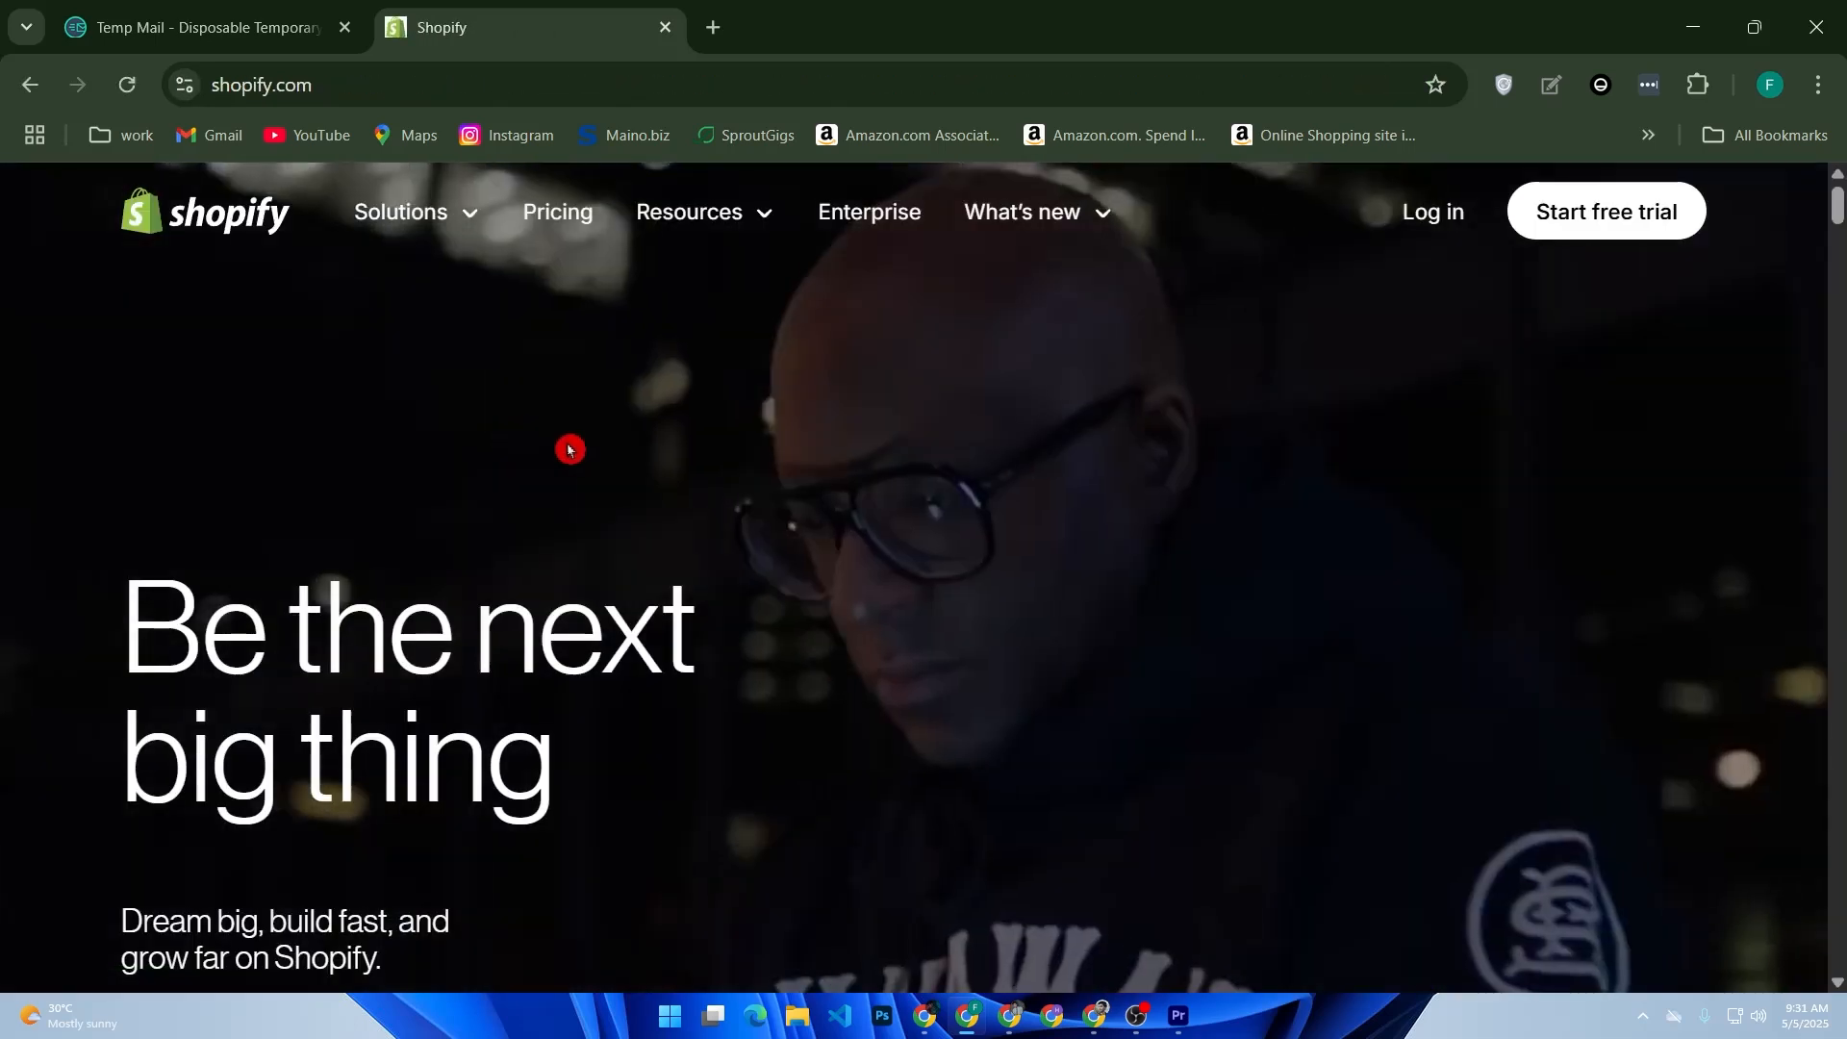
# - Log in to the Shopify store admin and open the online store's Spotlight theme for customization
pyautogui.click(1447, 210)
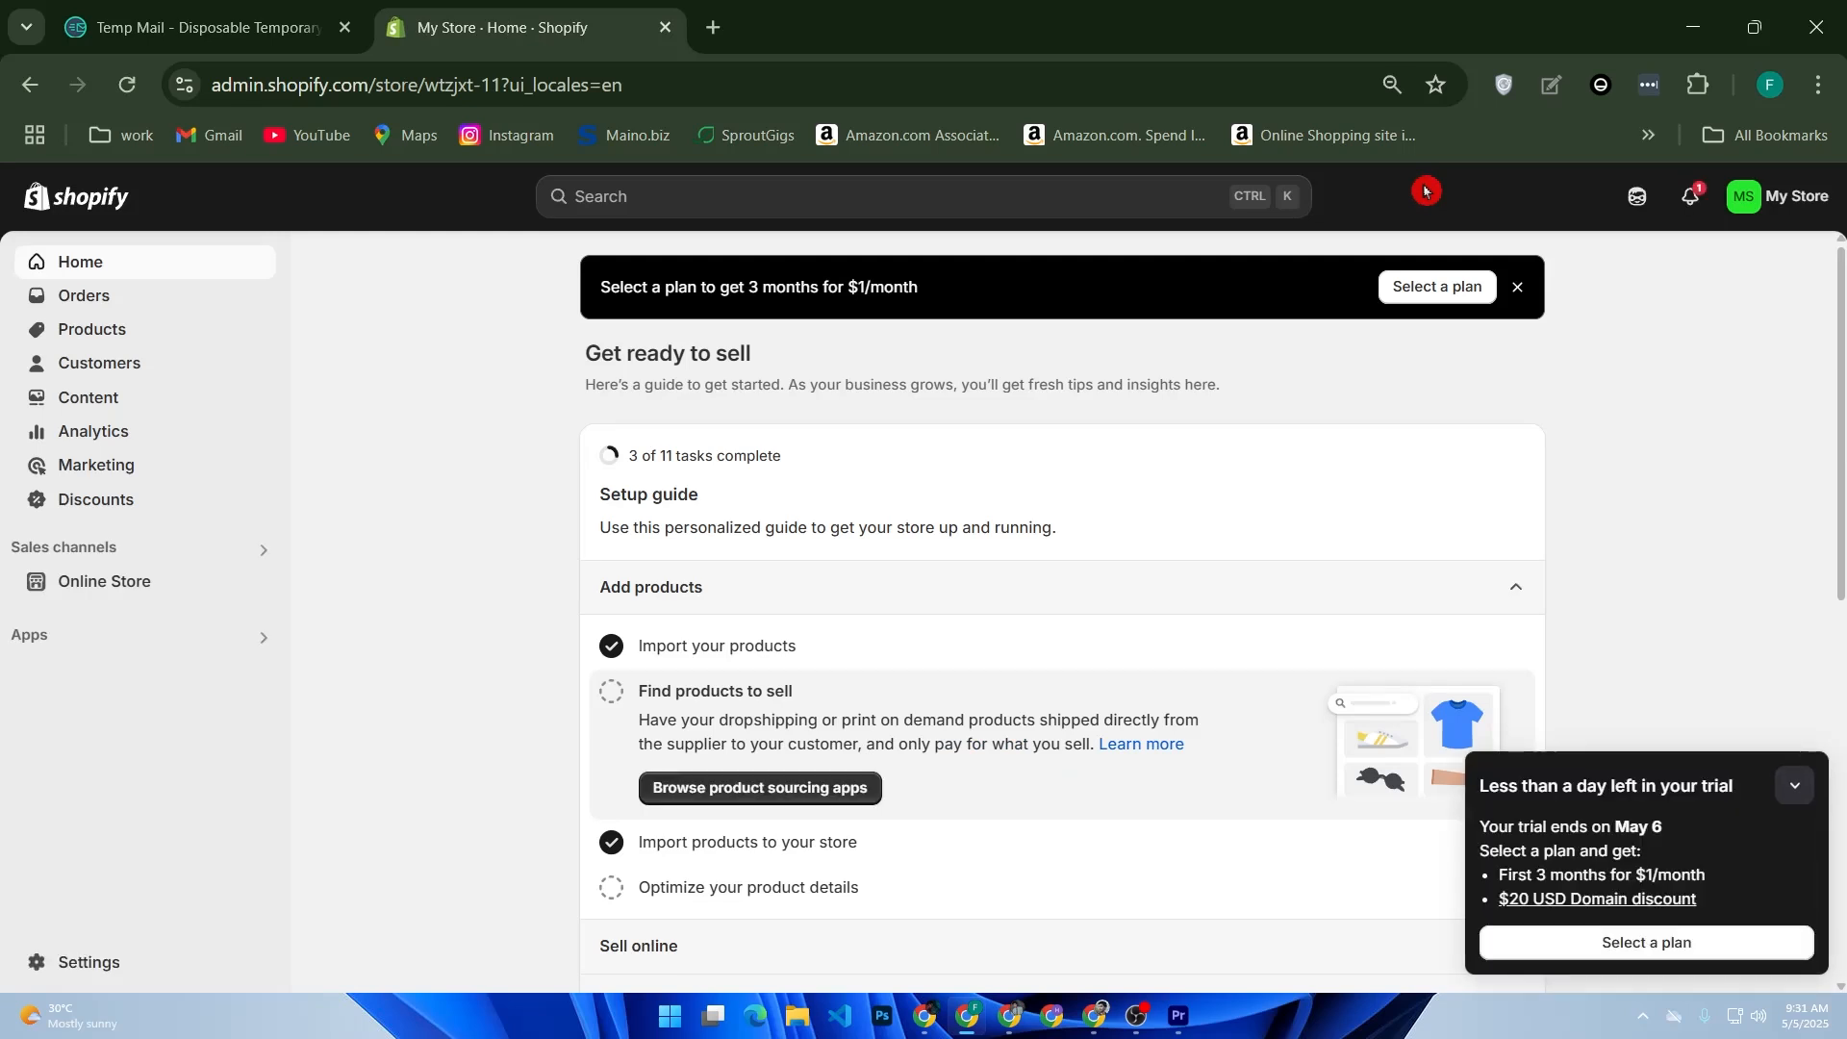
pyautogui.click(196, 579)
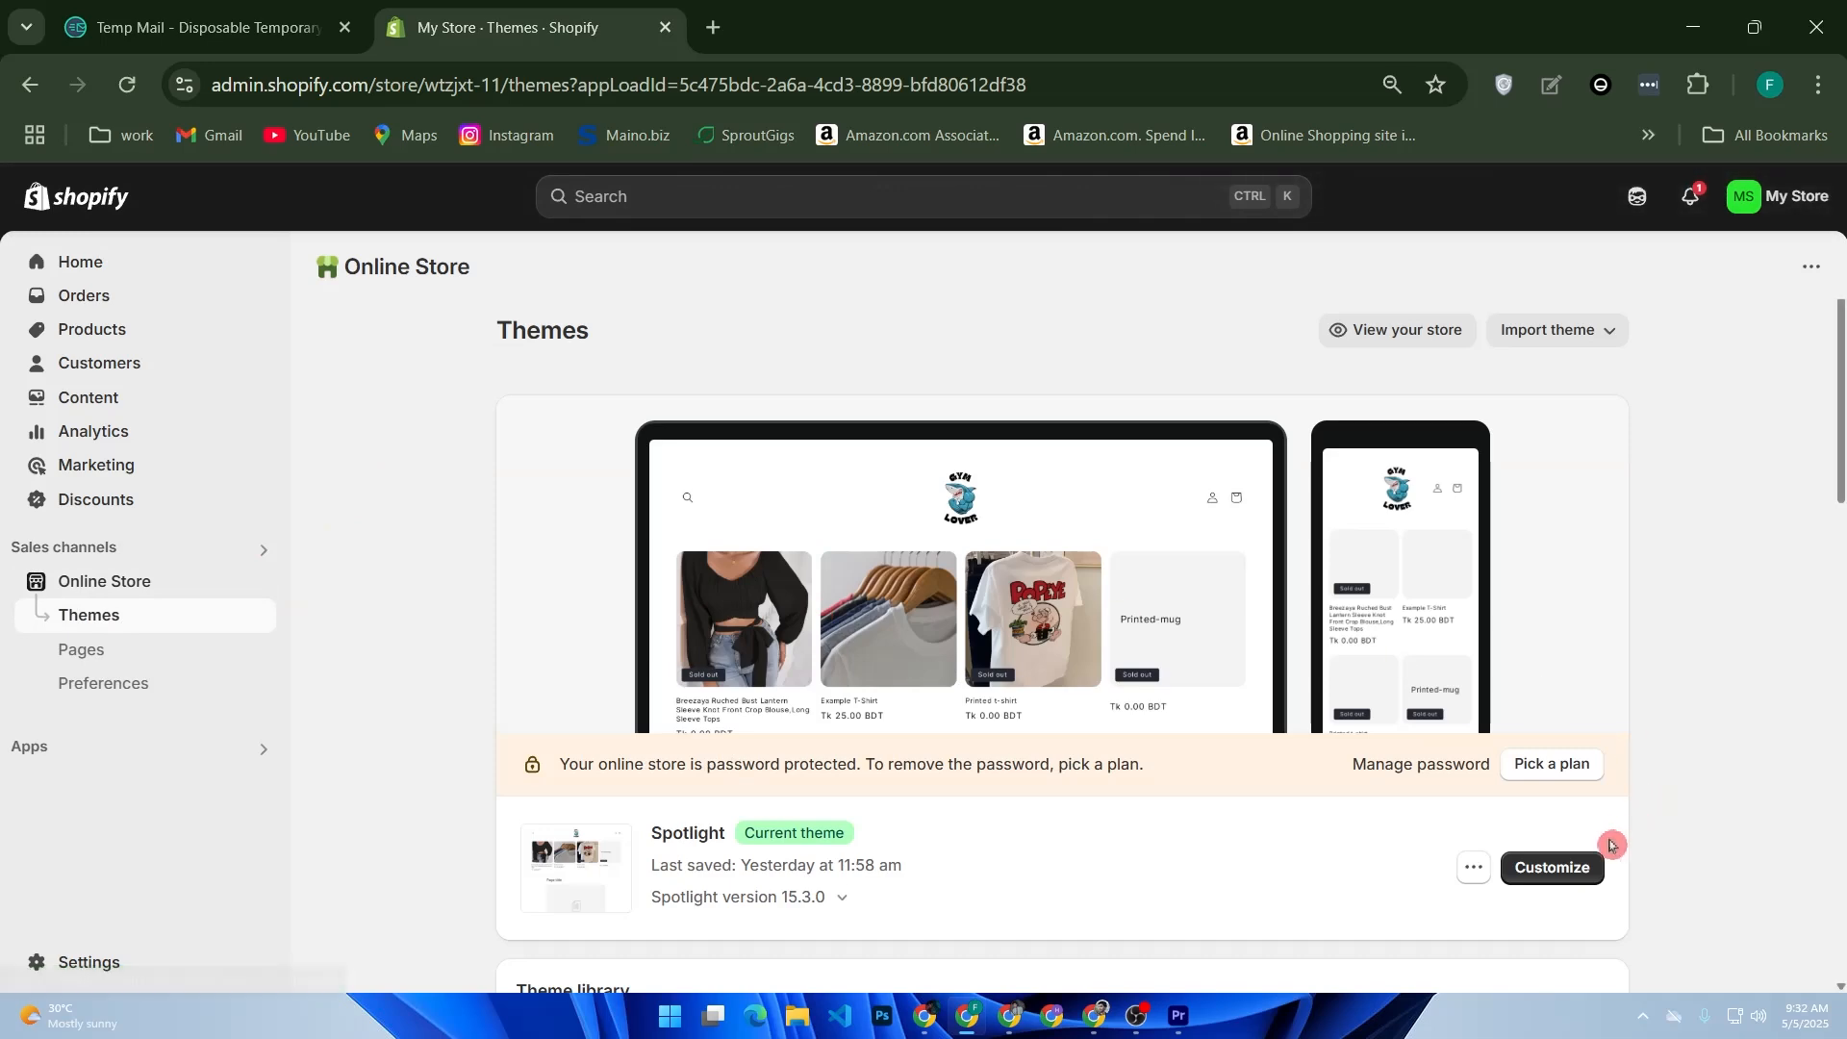
pyautogui.click(1551, 868)
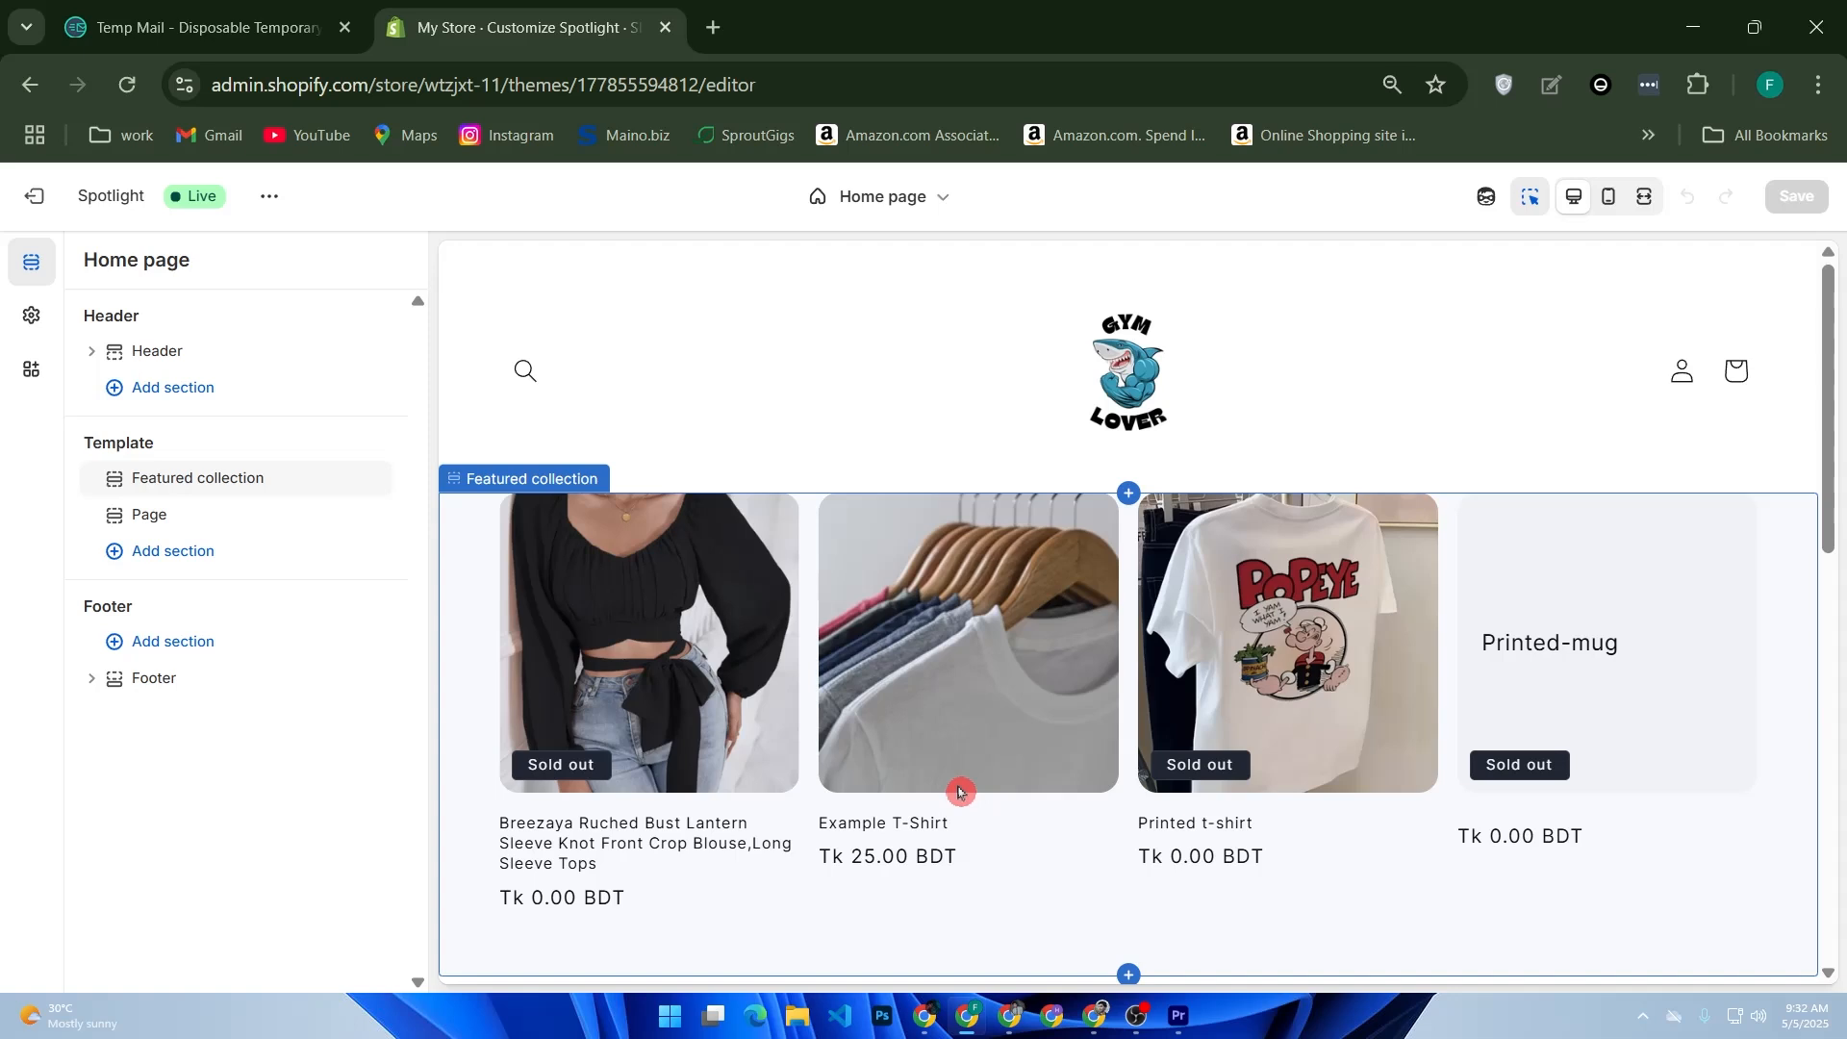
# - In a new browser tab, find the Shopify website through Google and log in to the store admin again
pyautogui.click(712, 27)
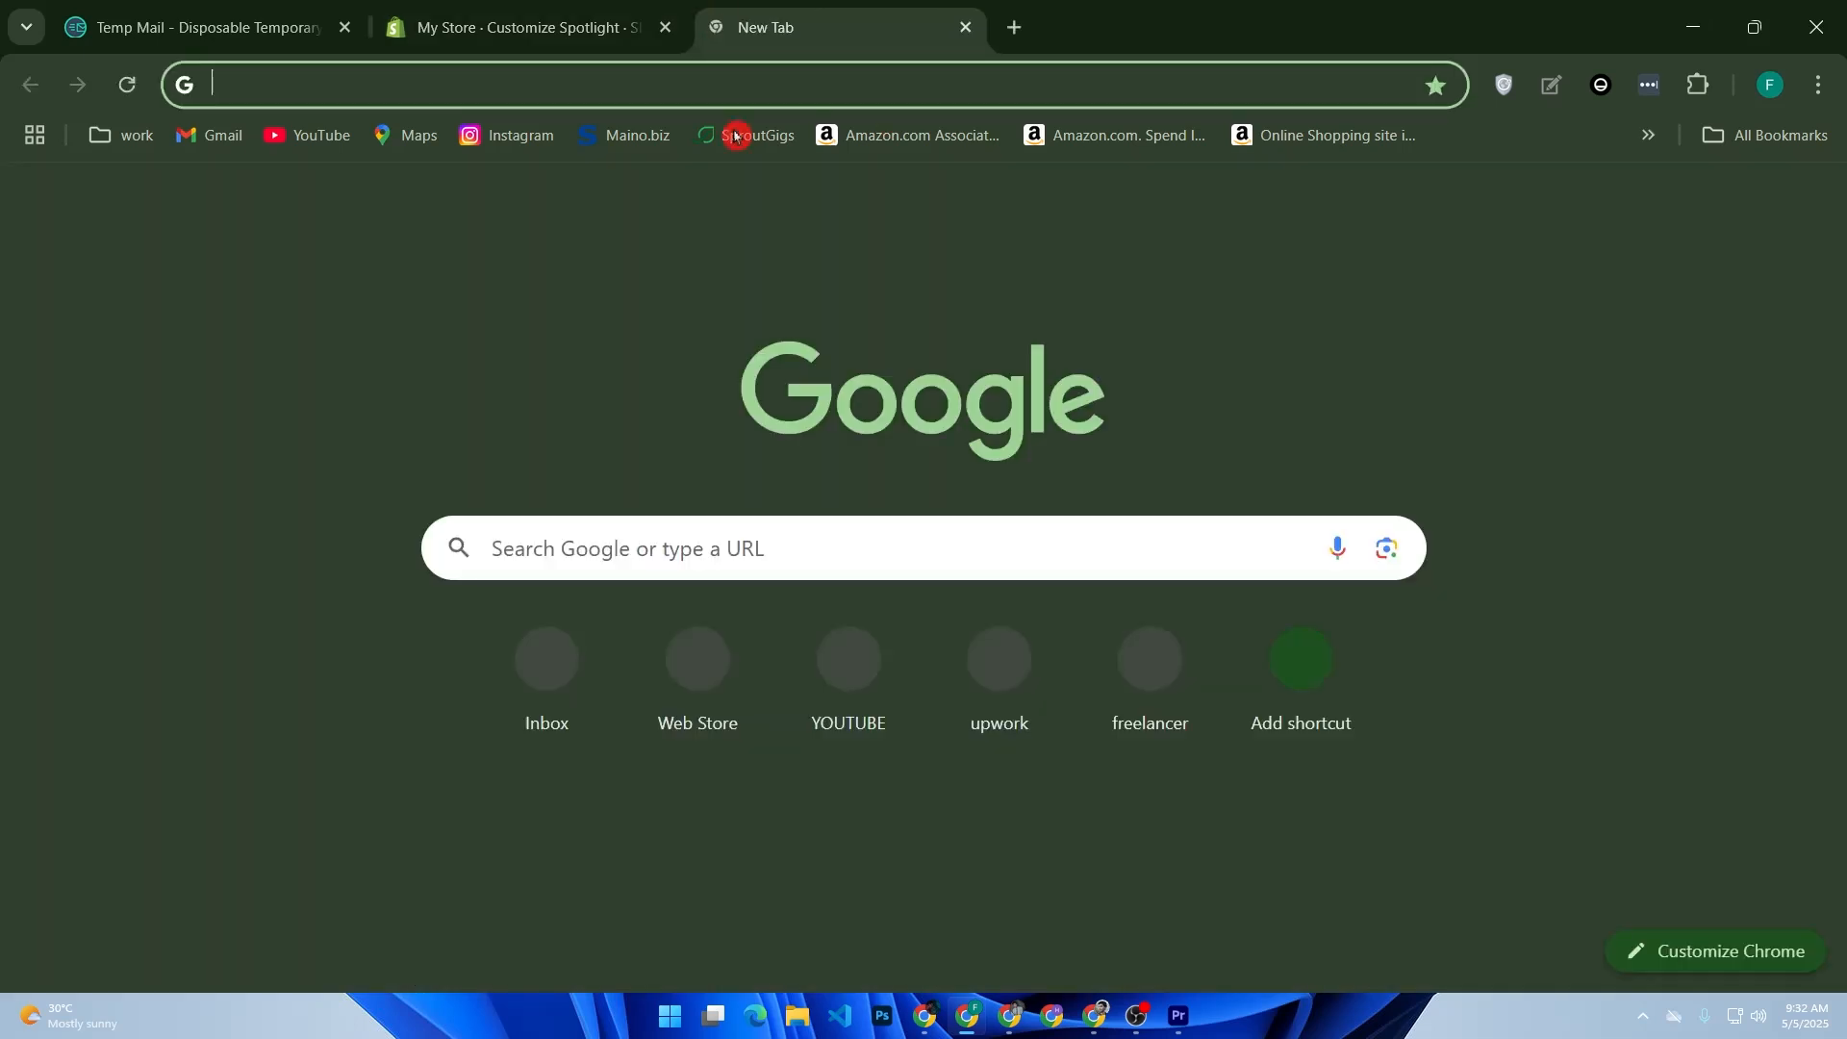
pyautogui.click(574, 557)
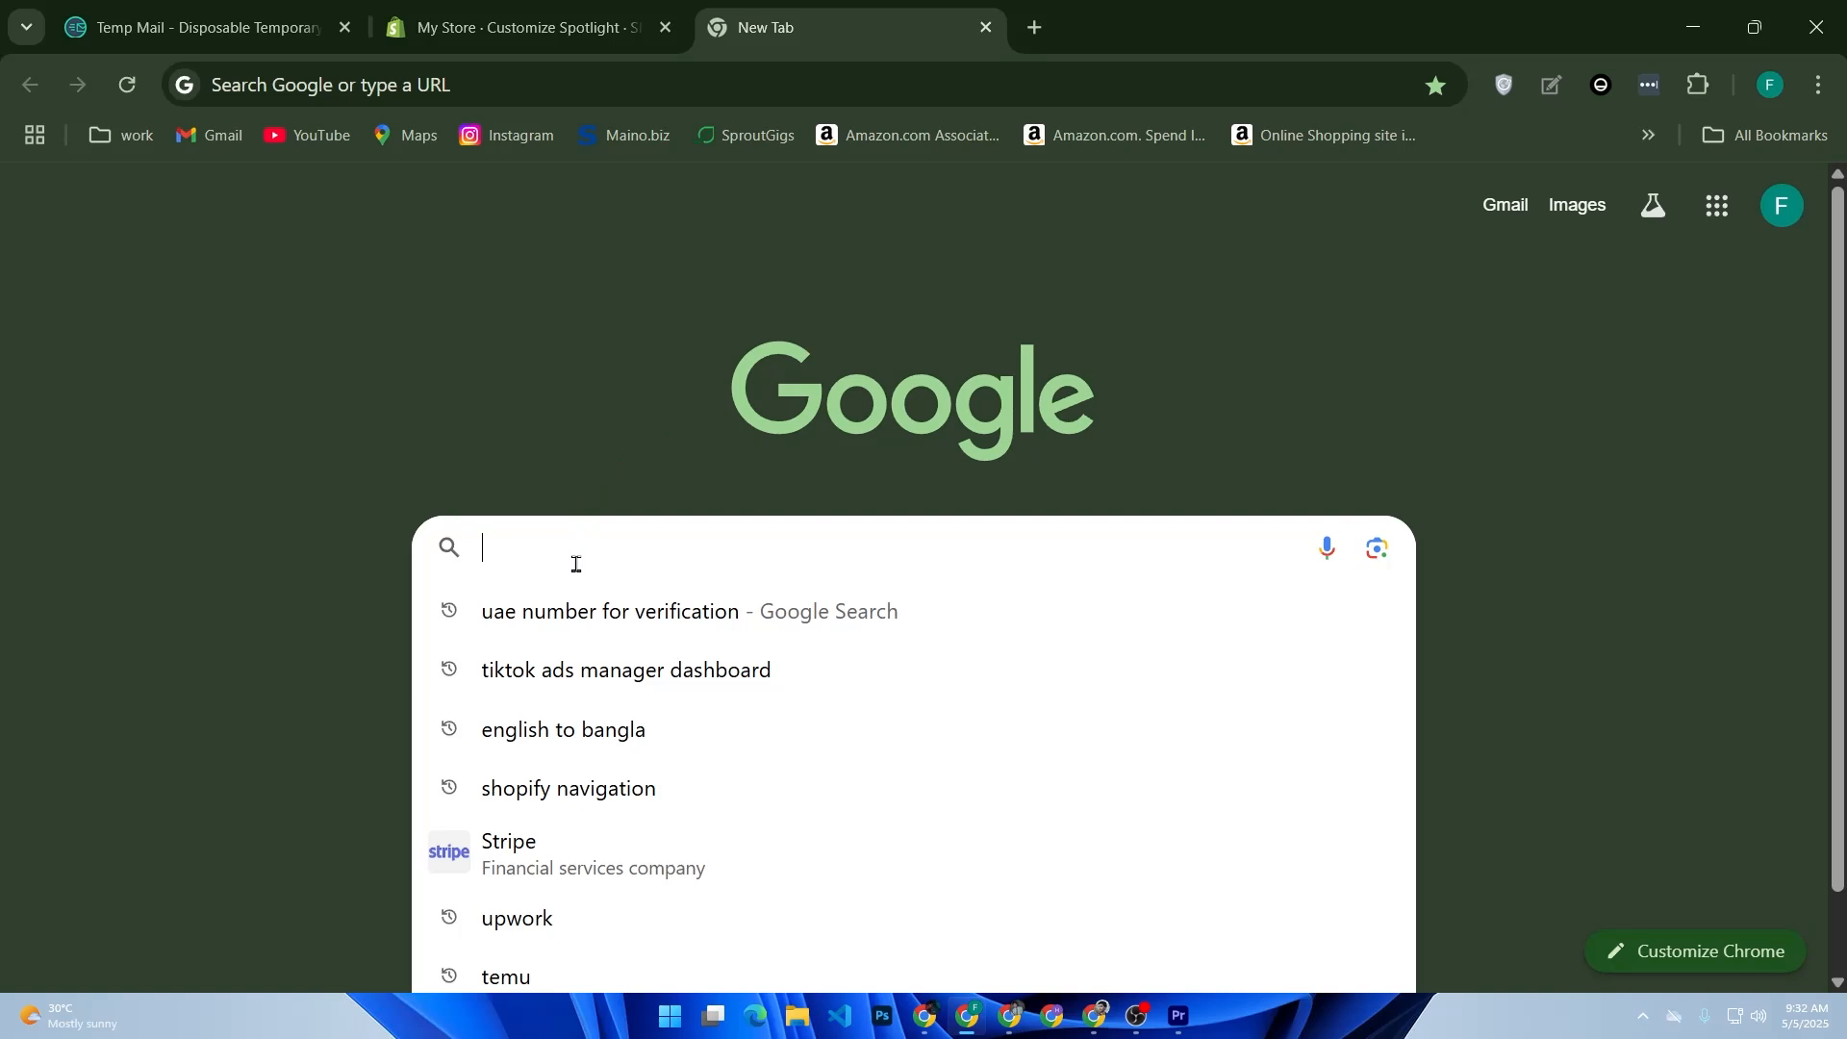
pyautogui.write('s')
pyautogui.press('Down')
pyautogui.press('Return')
pyautogui.click(325, 427)
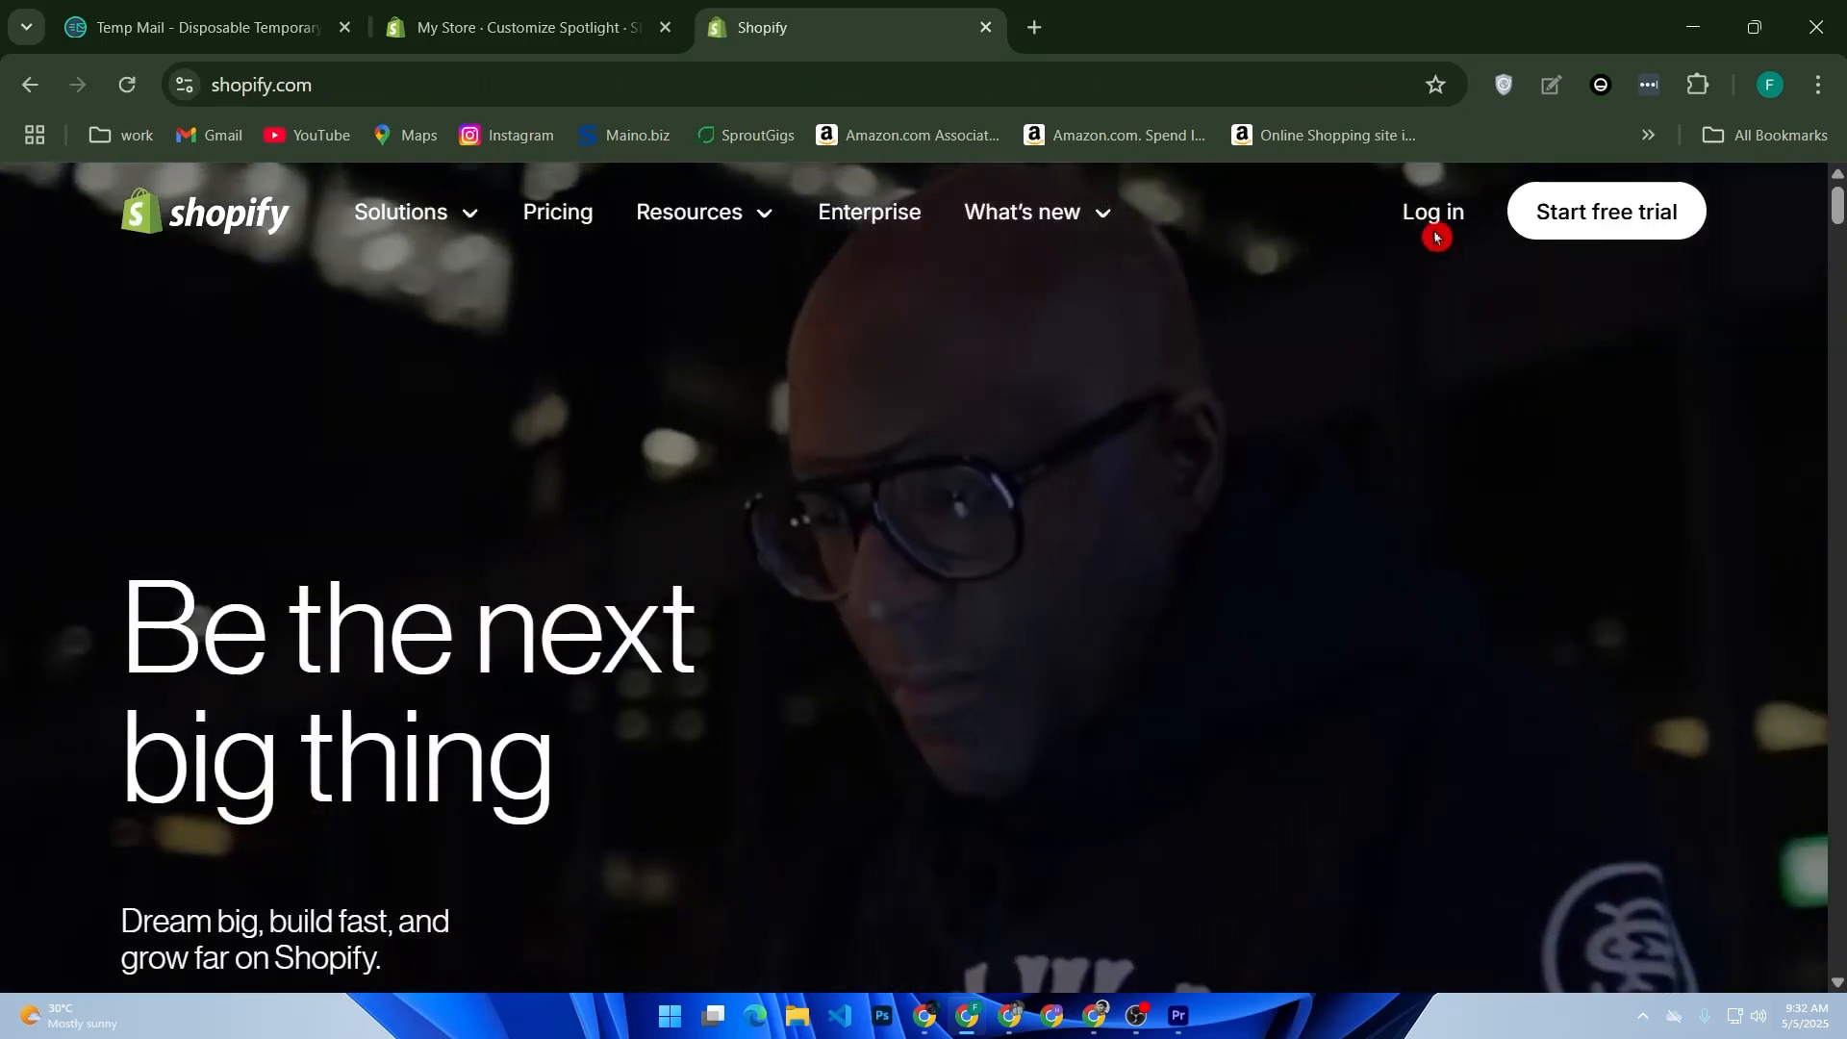
pyautogui.click(1436, 216)
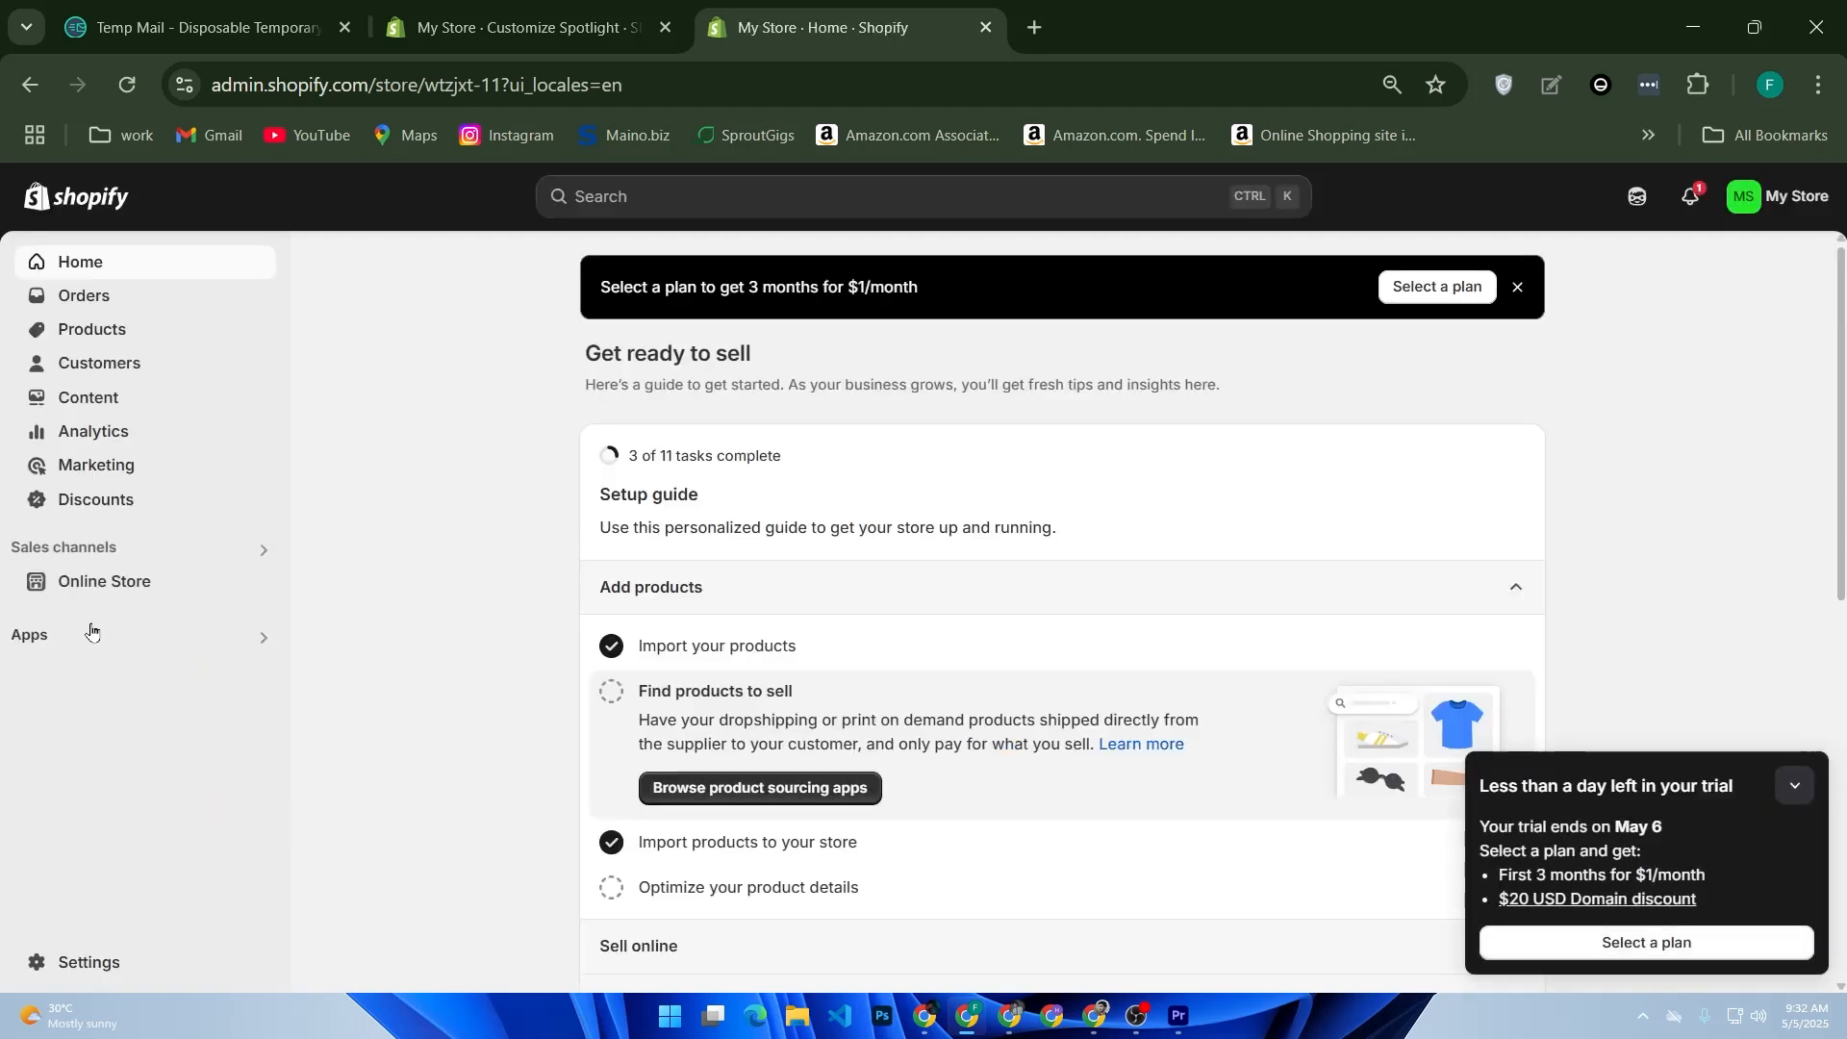
# - Open the app and sales channel settings and go from there to the Shopify App Store
pyautogui.click(81, 646)
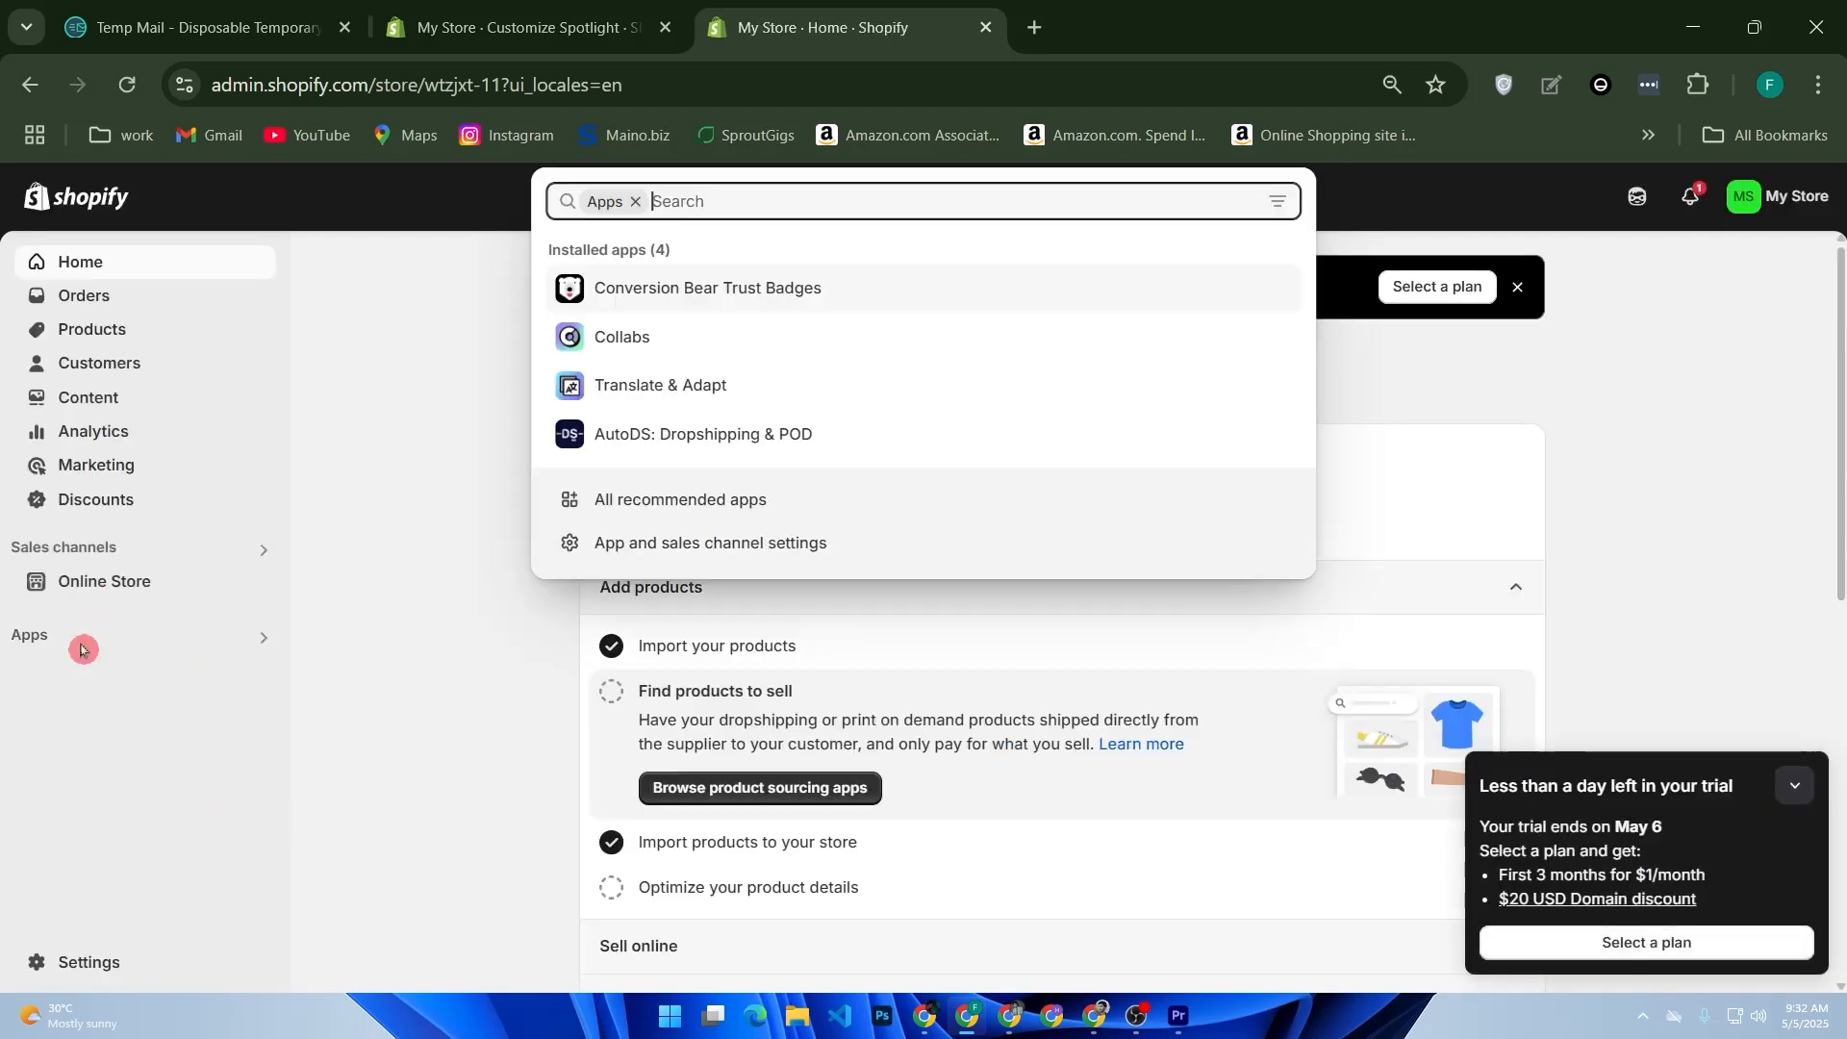
pyautogui.click(642, 547)
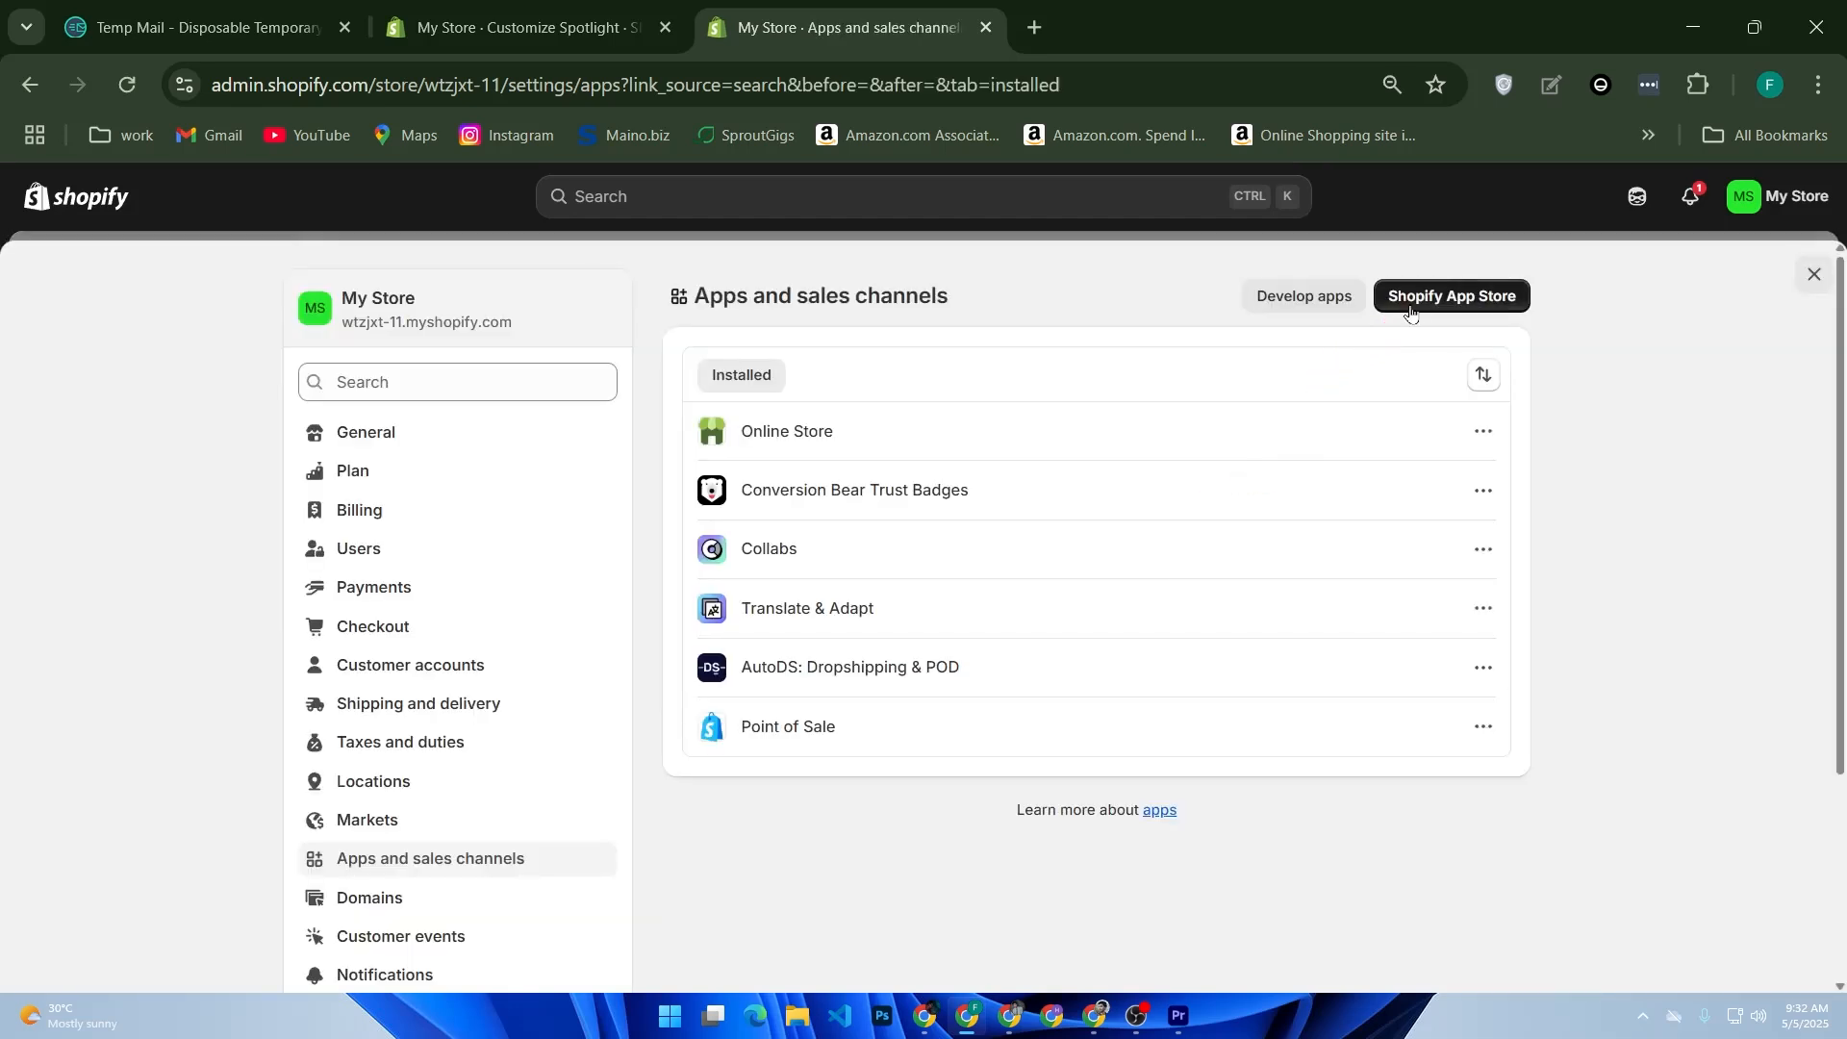
pyautogui.click(1406, 298)
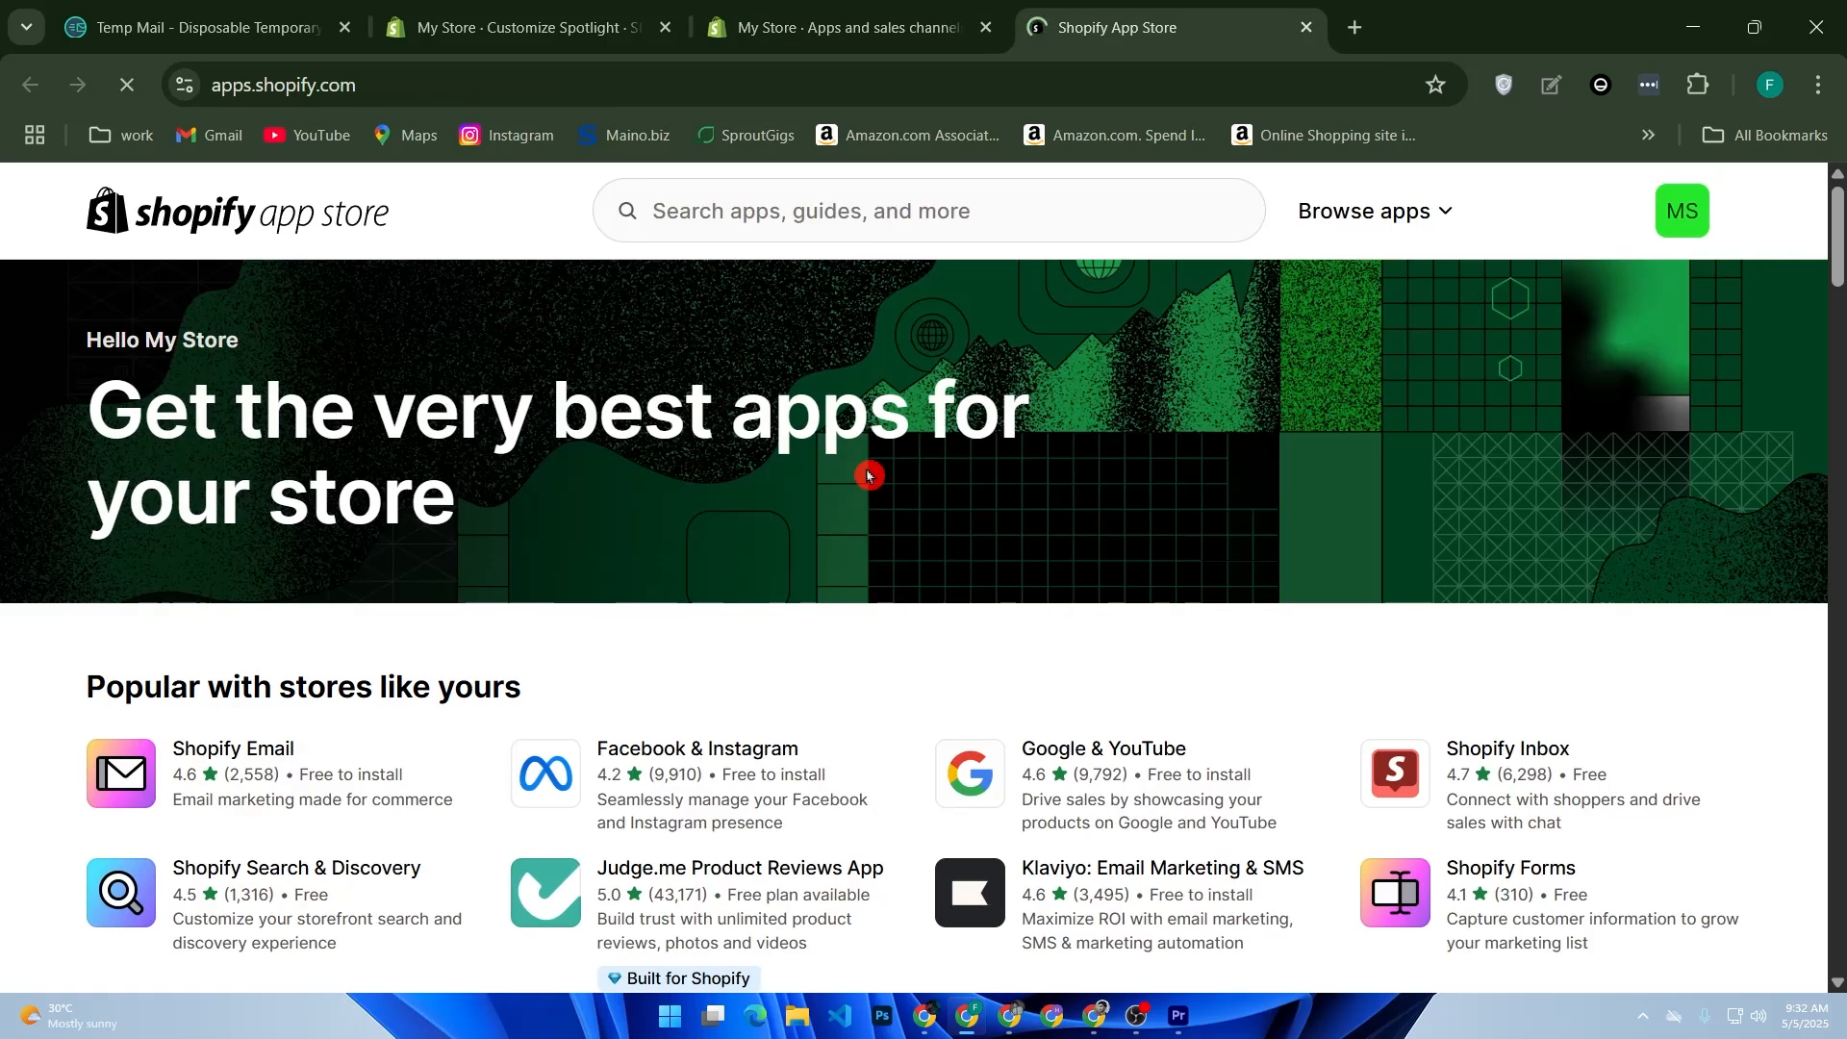
# - Search the app store for "testimonial slider" and look through the first page of suggested apps
pyautogui.click(713, 221)
pyautogui.write('tes')
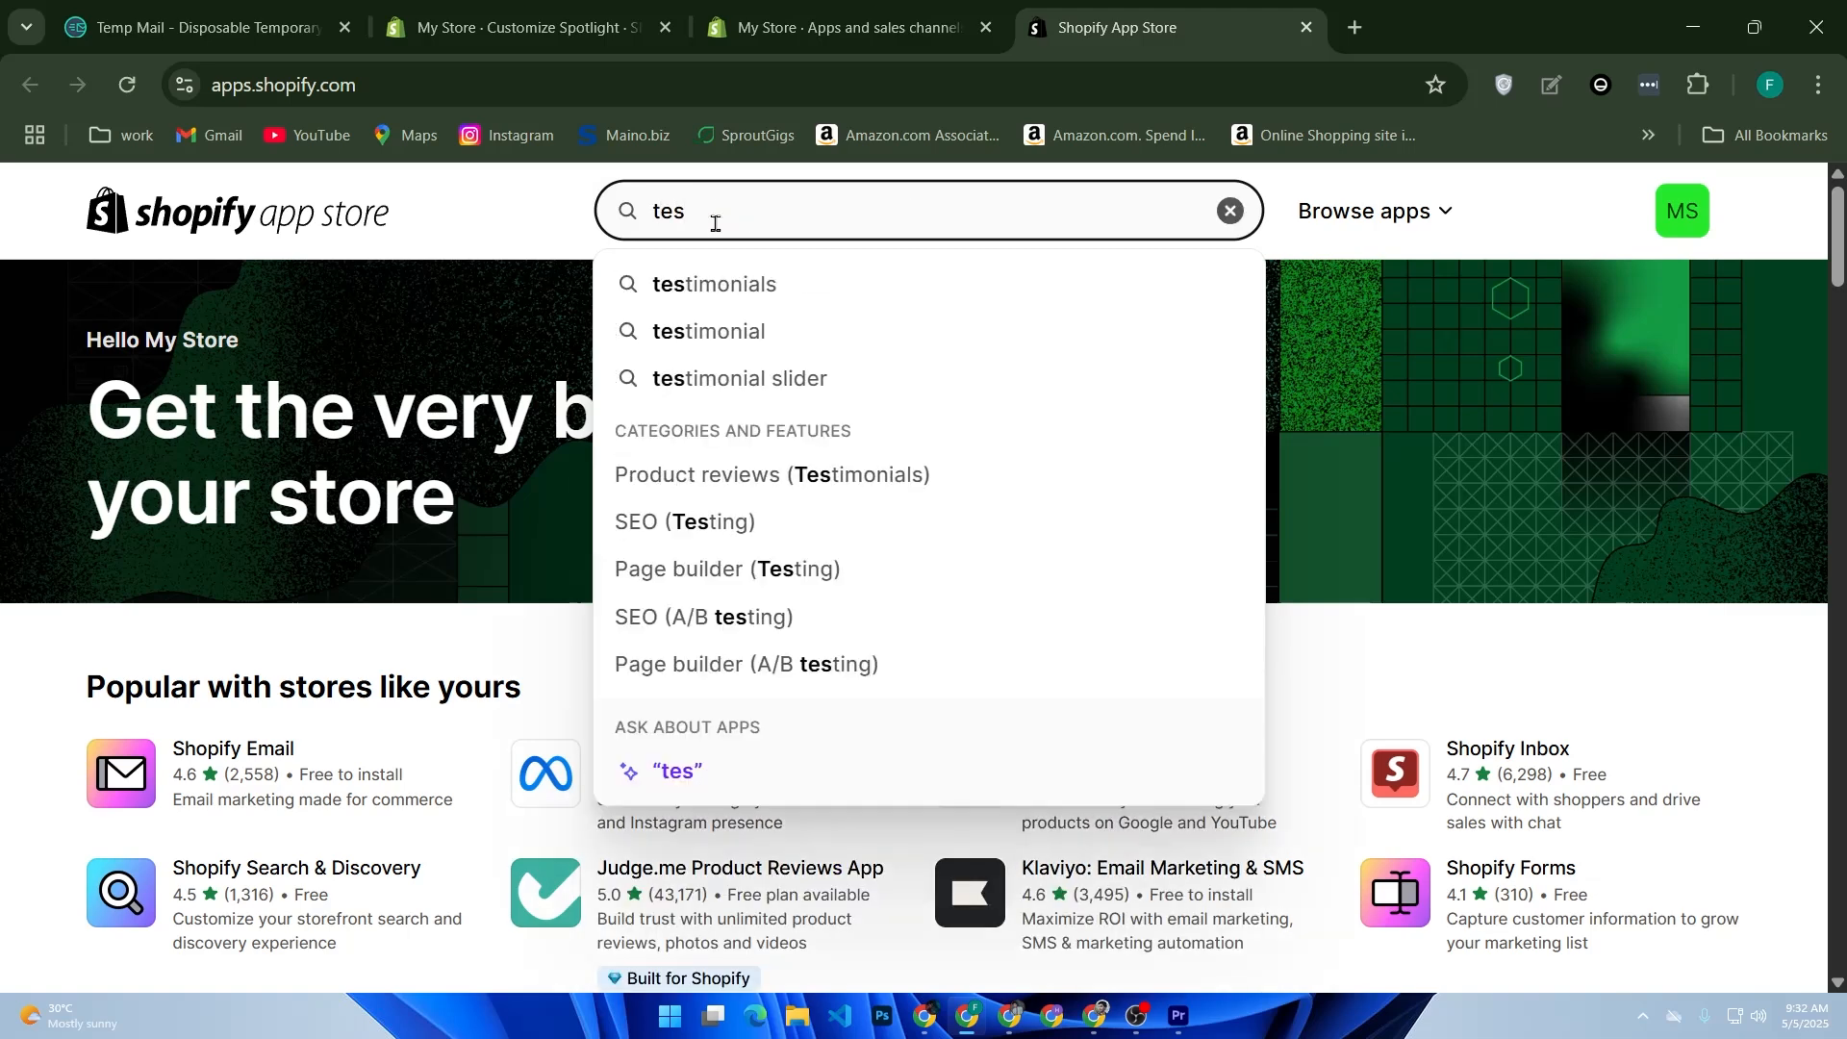
pyautogui.click(710, 381)
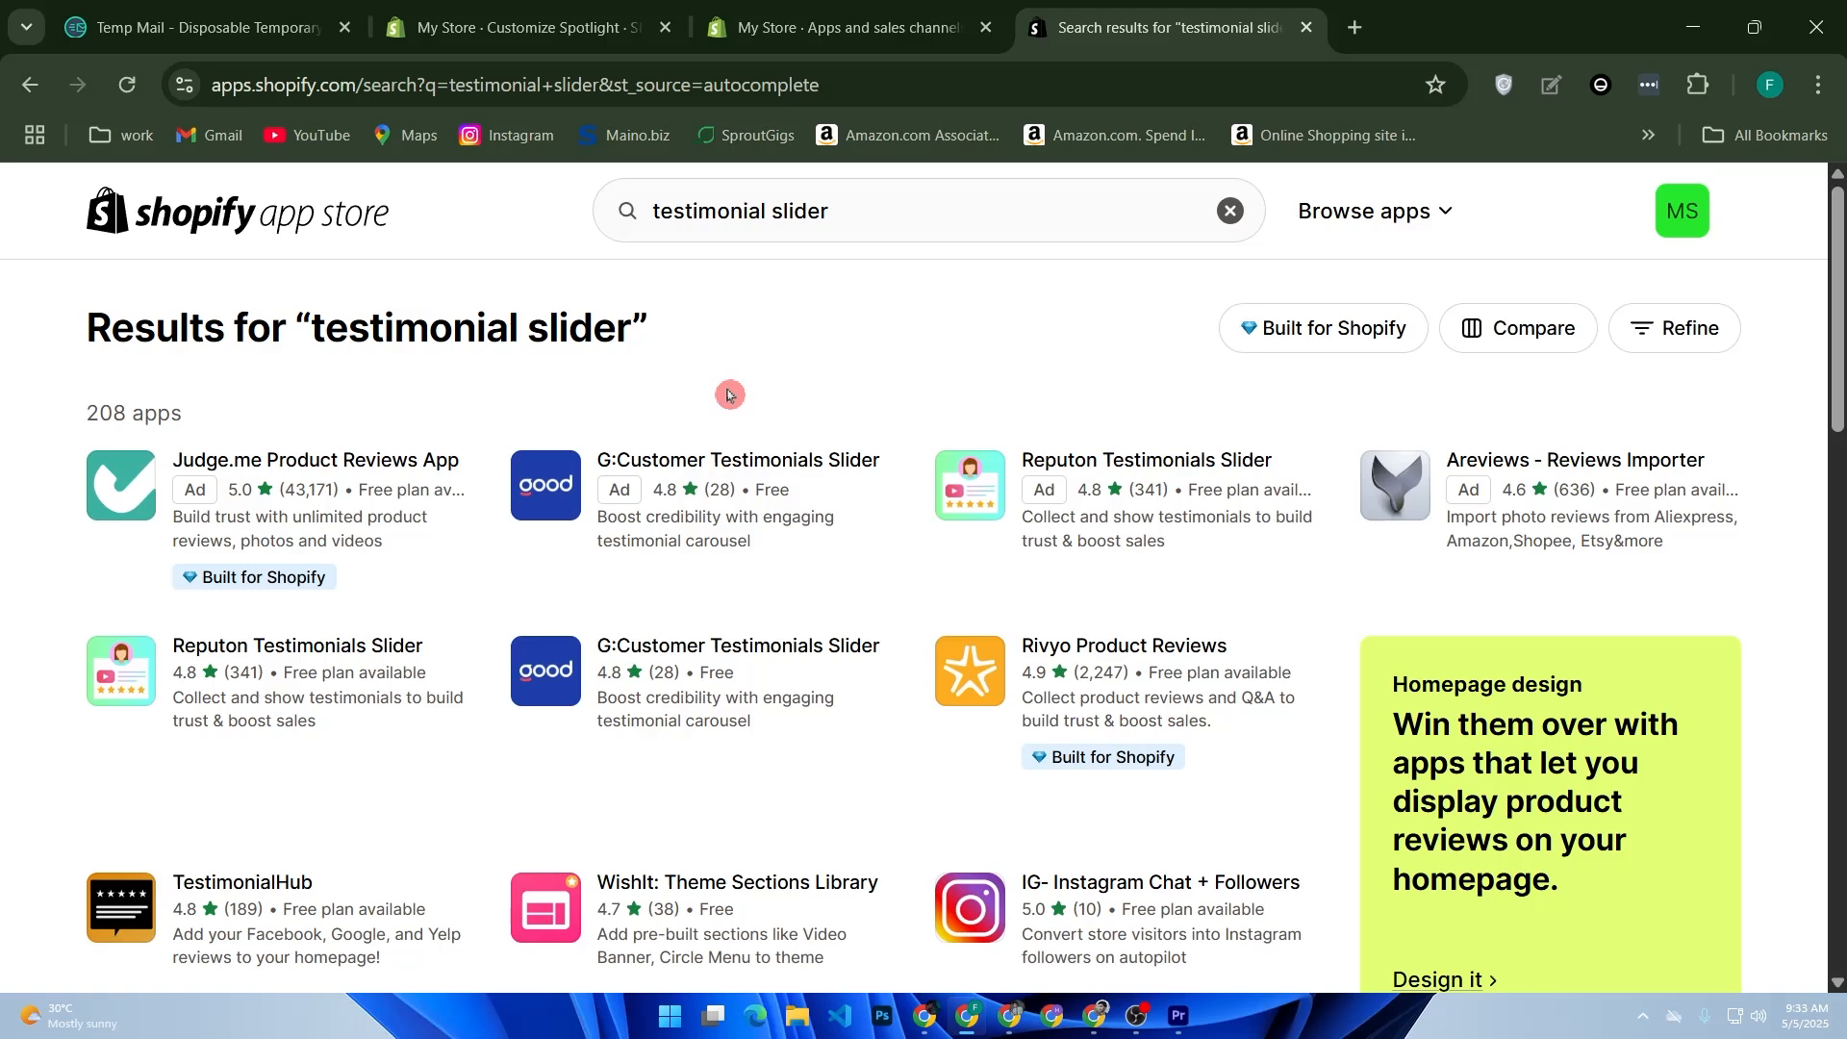
pyautogui.scroll(-2, 729, 396)
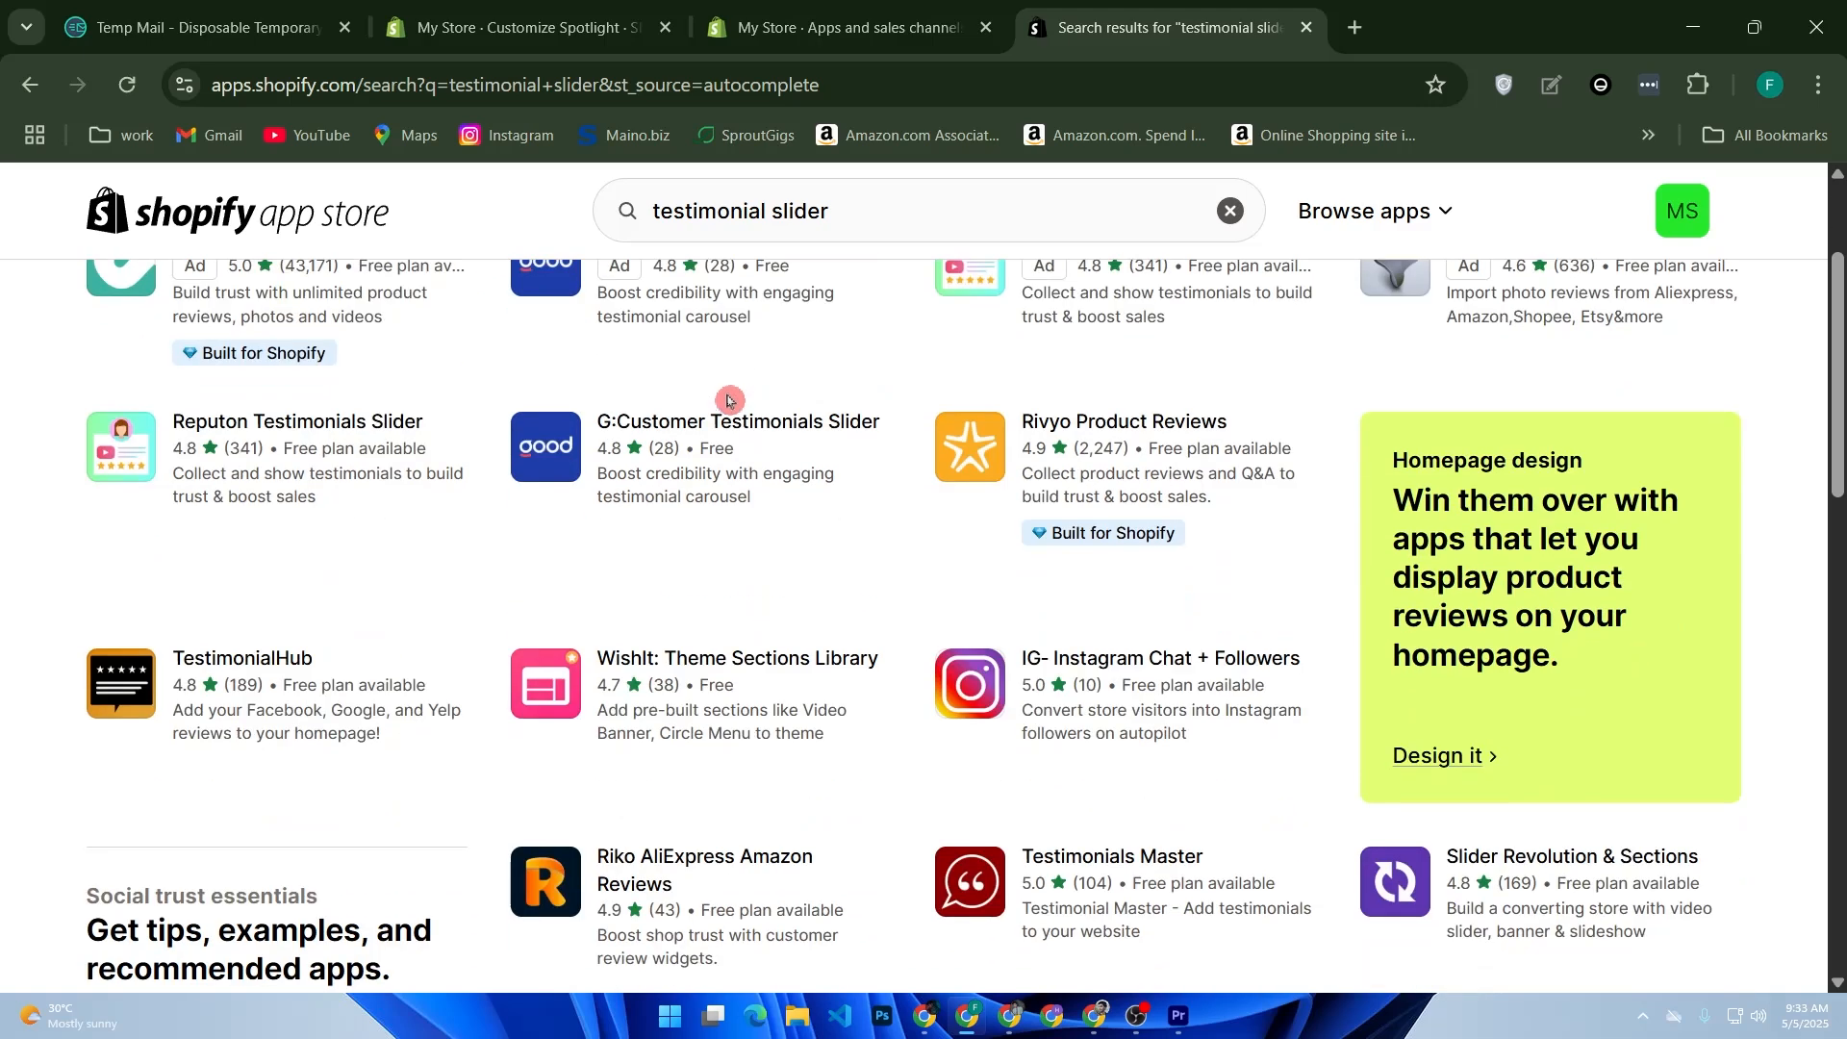
pyautogui.scroll(2, 729, 400)
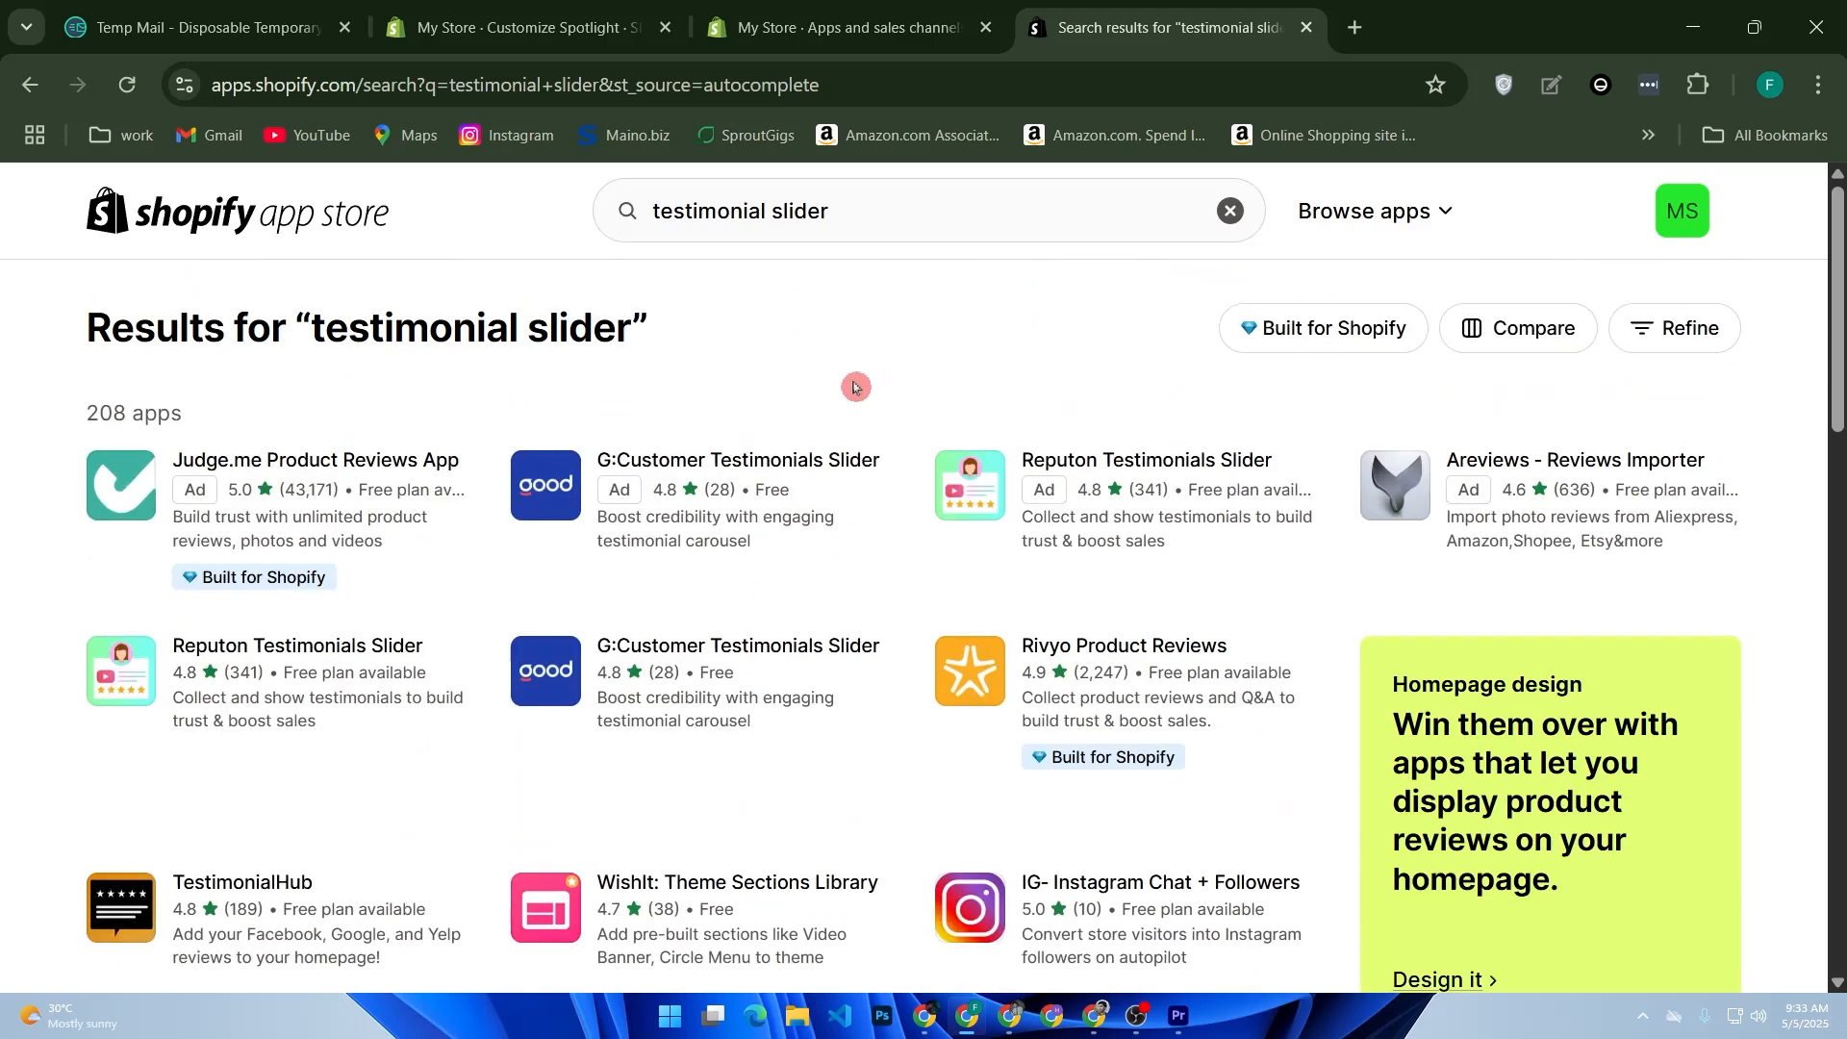
pyautogui.scroll(-4, 855, 387)
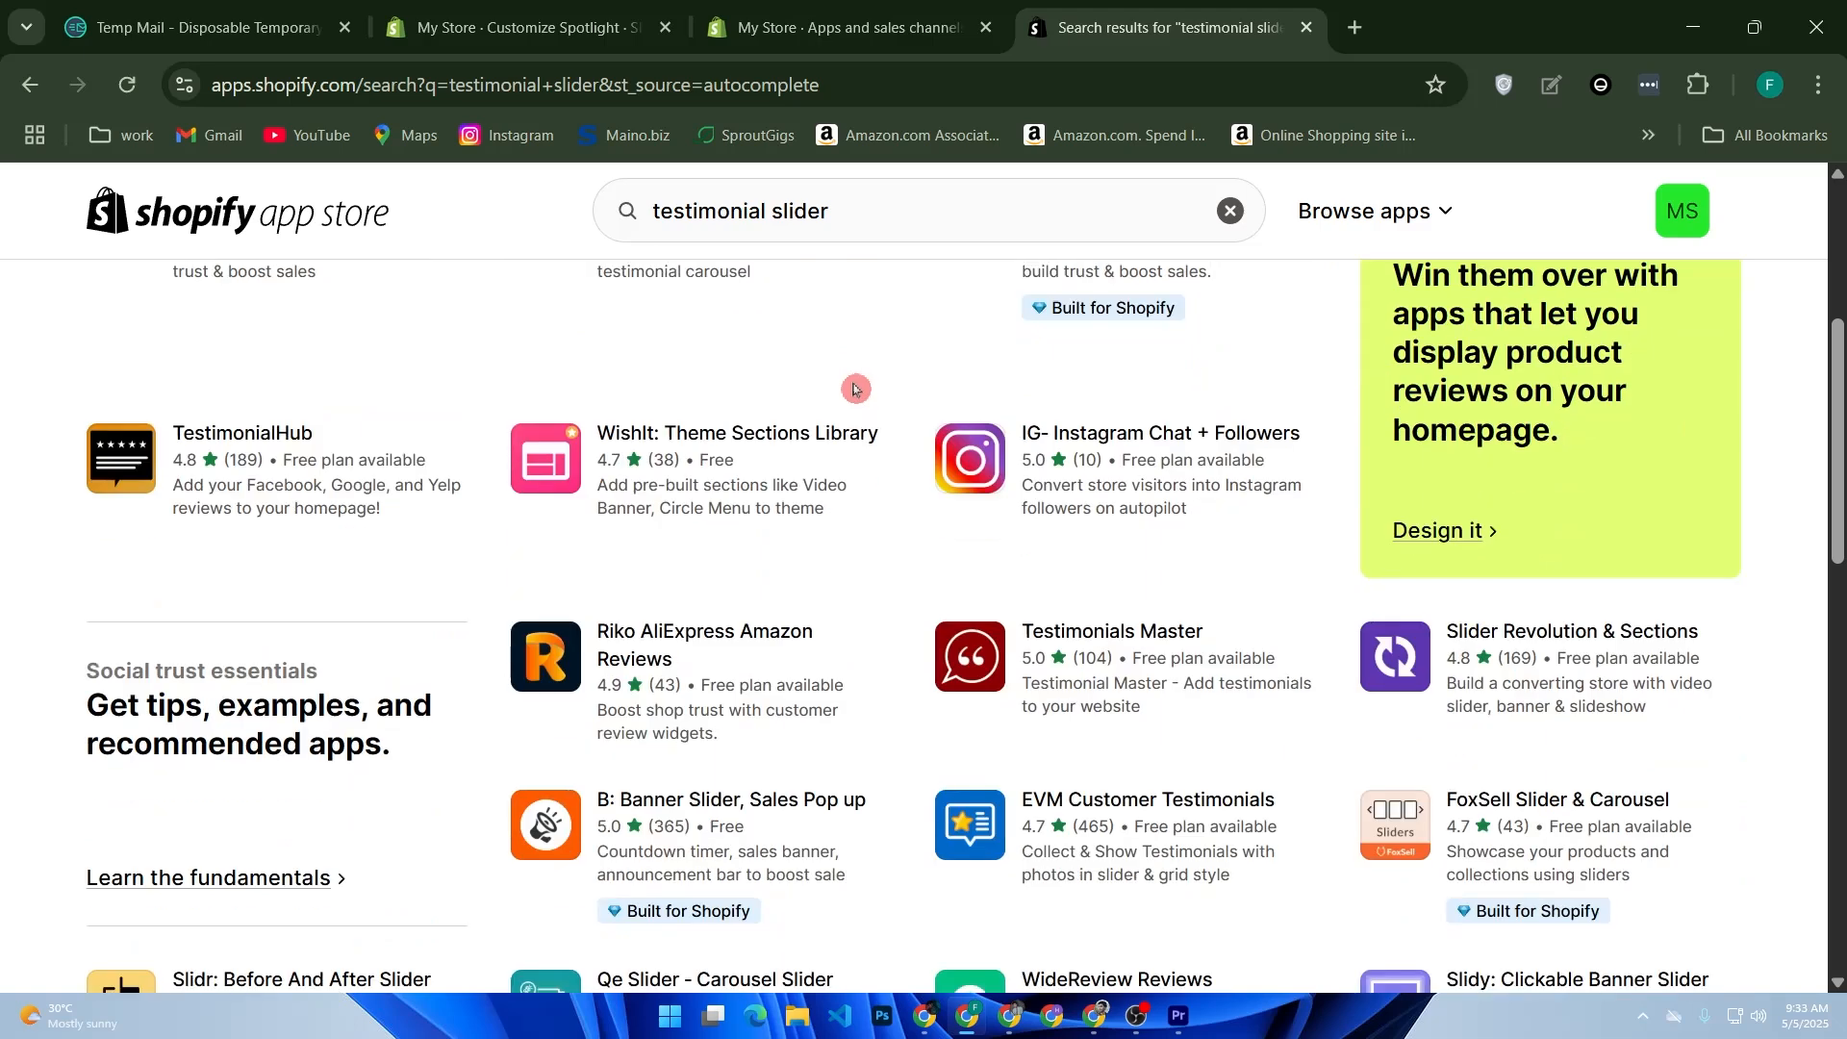
pyautogui.scroll(-4, 855, 388)
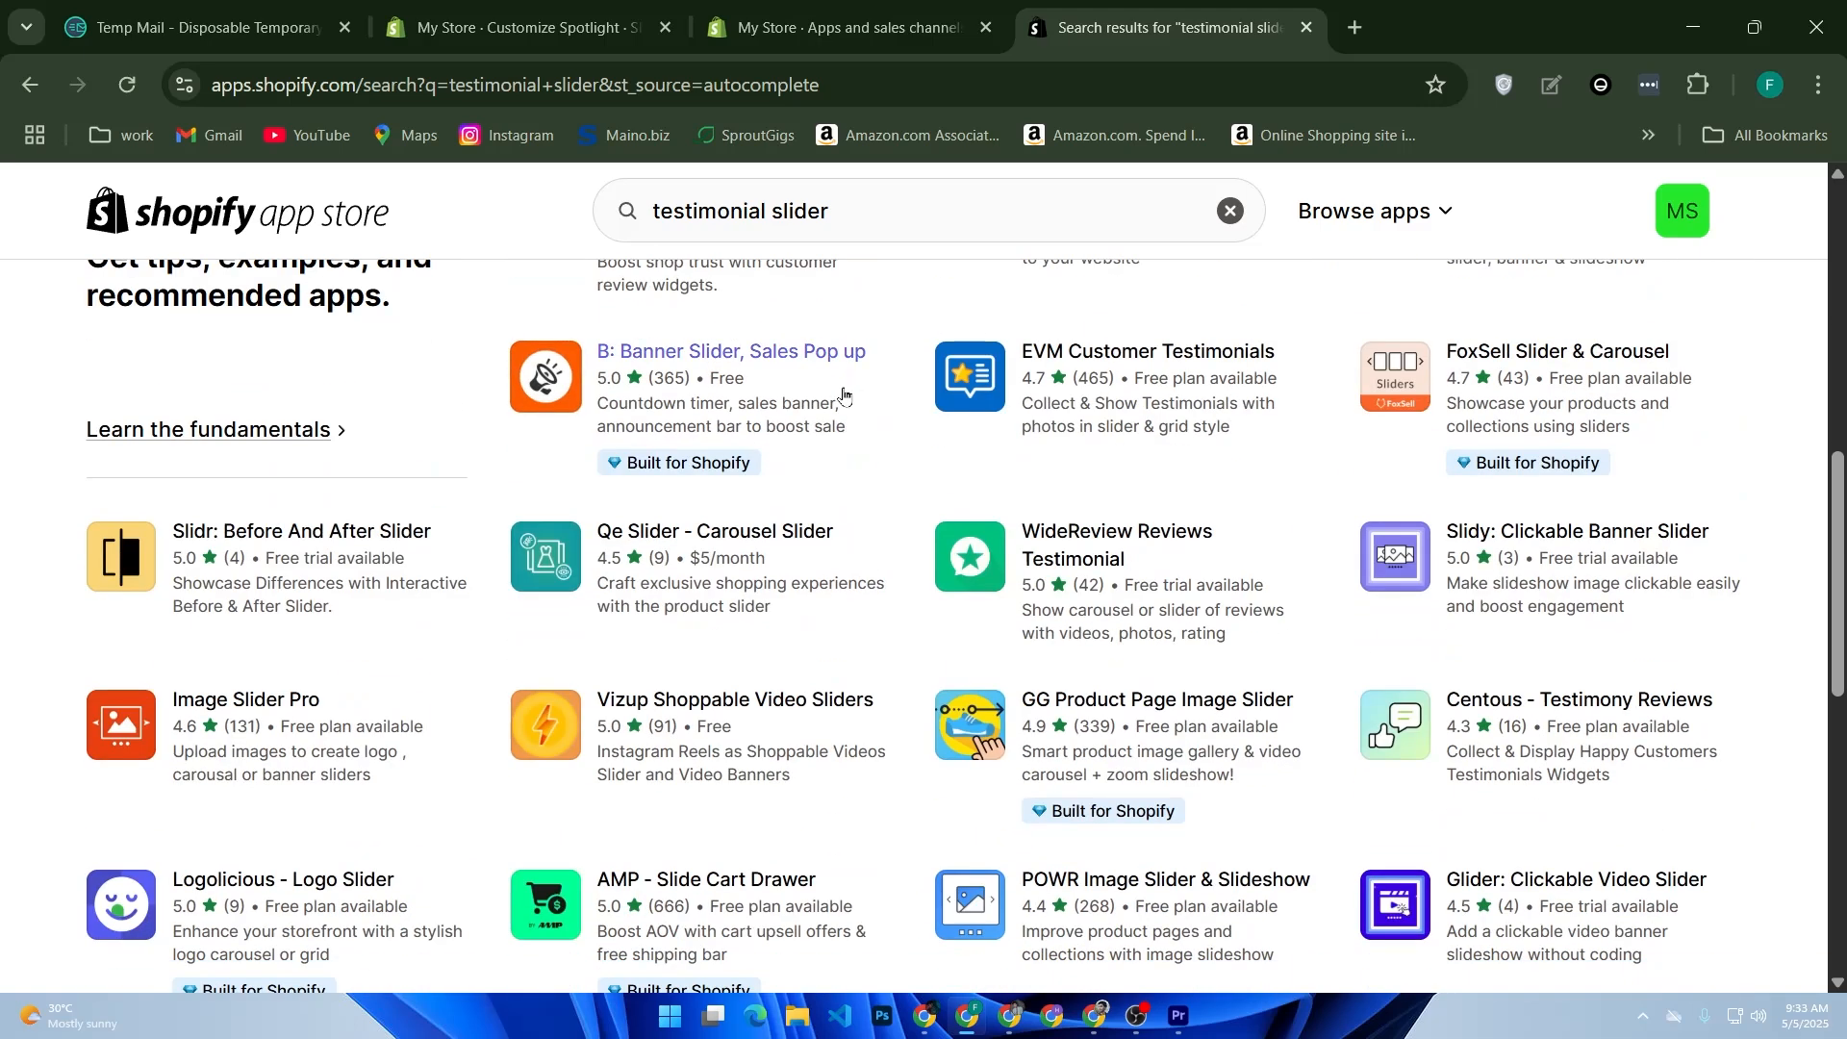
pyautogui.scroll(-2, 844, 395)
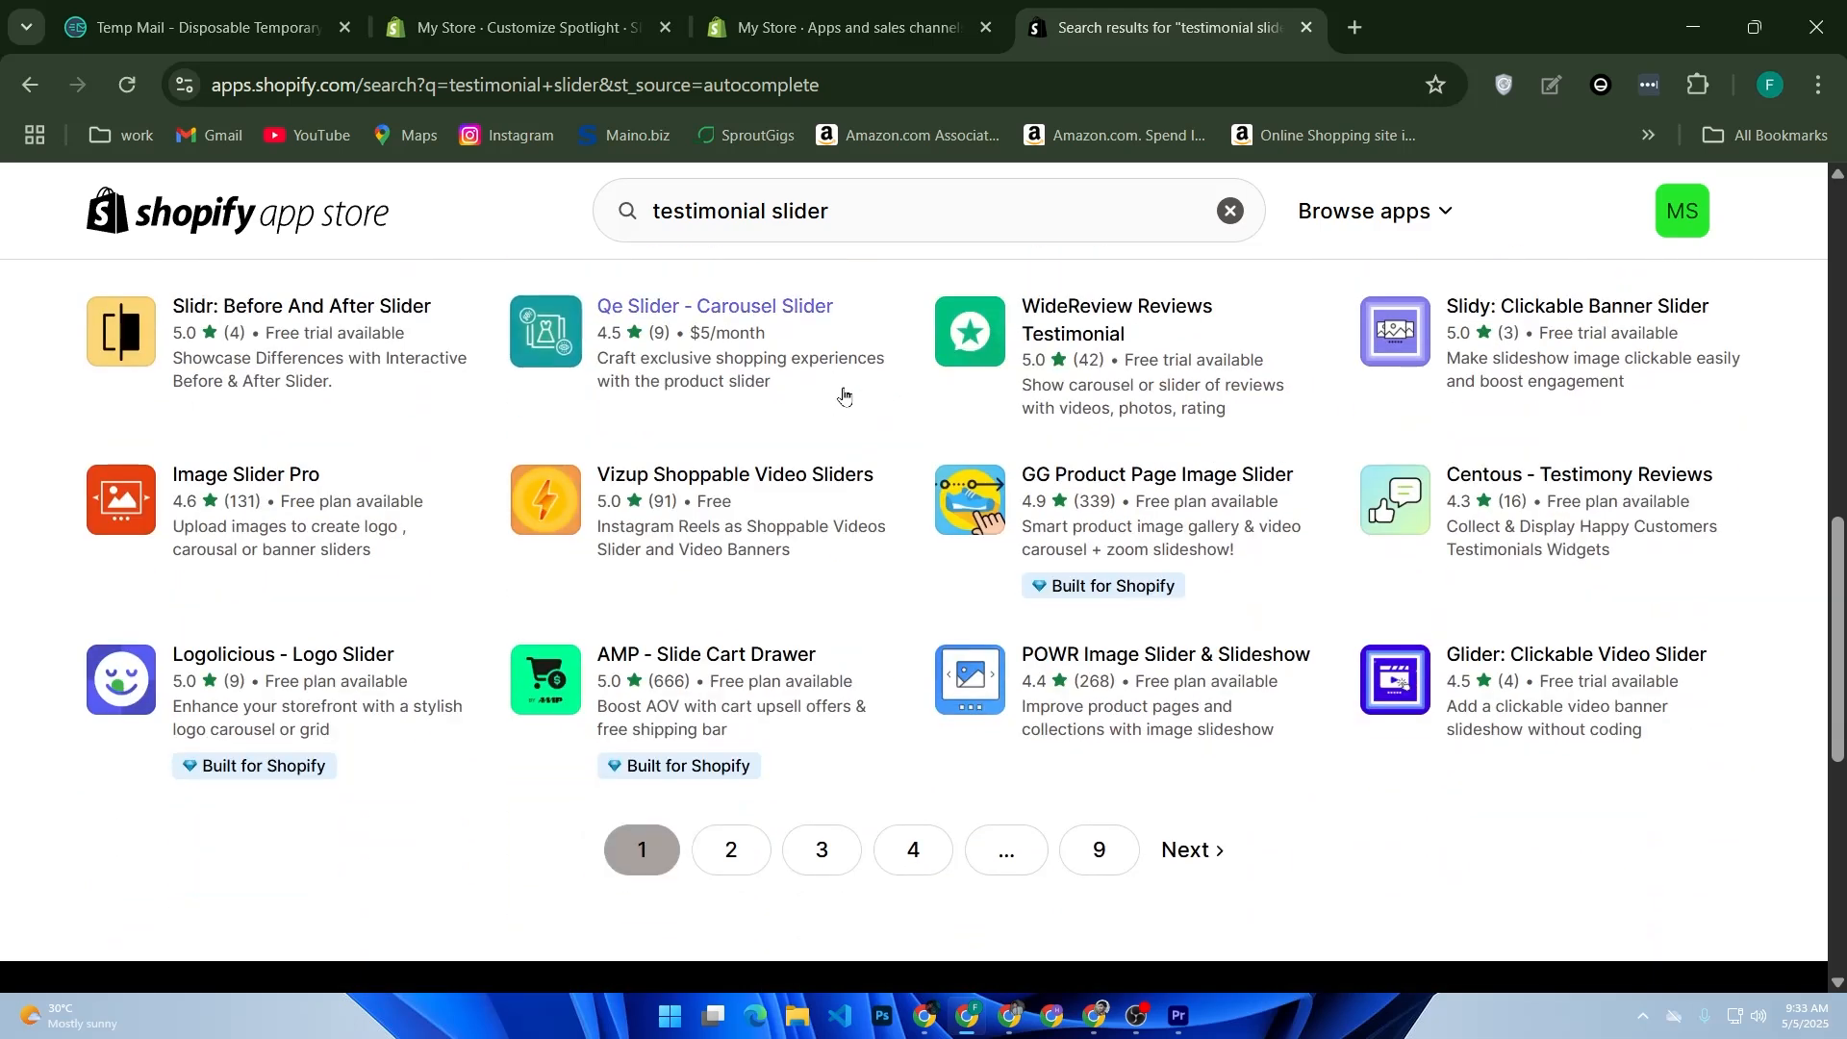
pyautogui.scroll(14, 844, 394)
# - Search the app store for the "loox" reviews app
pyautogui.moveTo(827, 223); pyautogui.dragTo(589, 221)
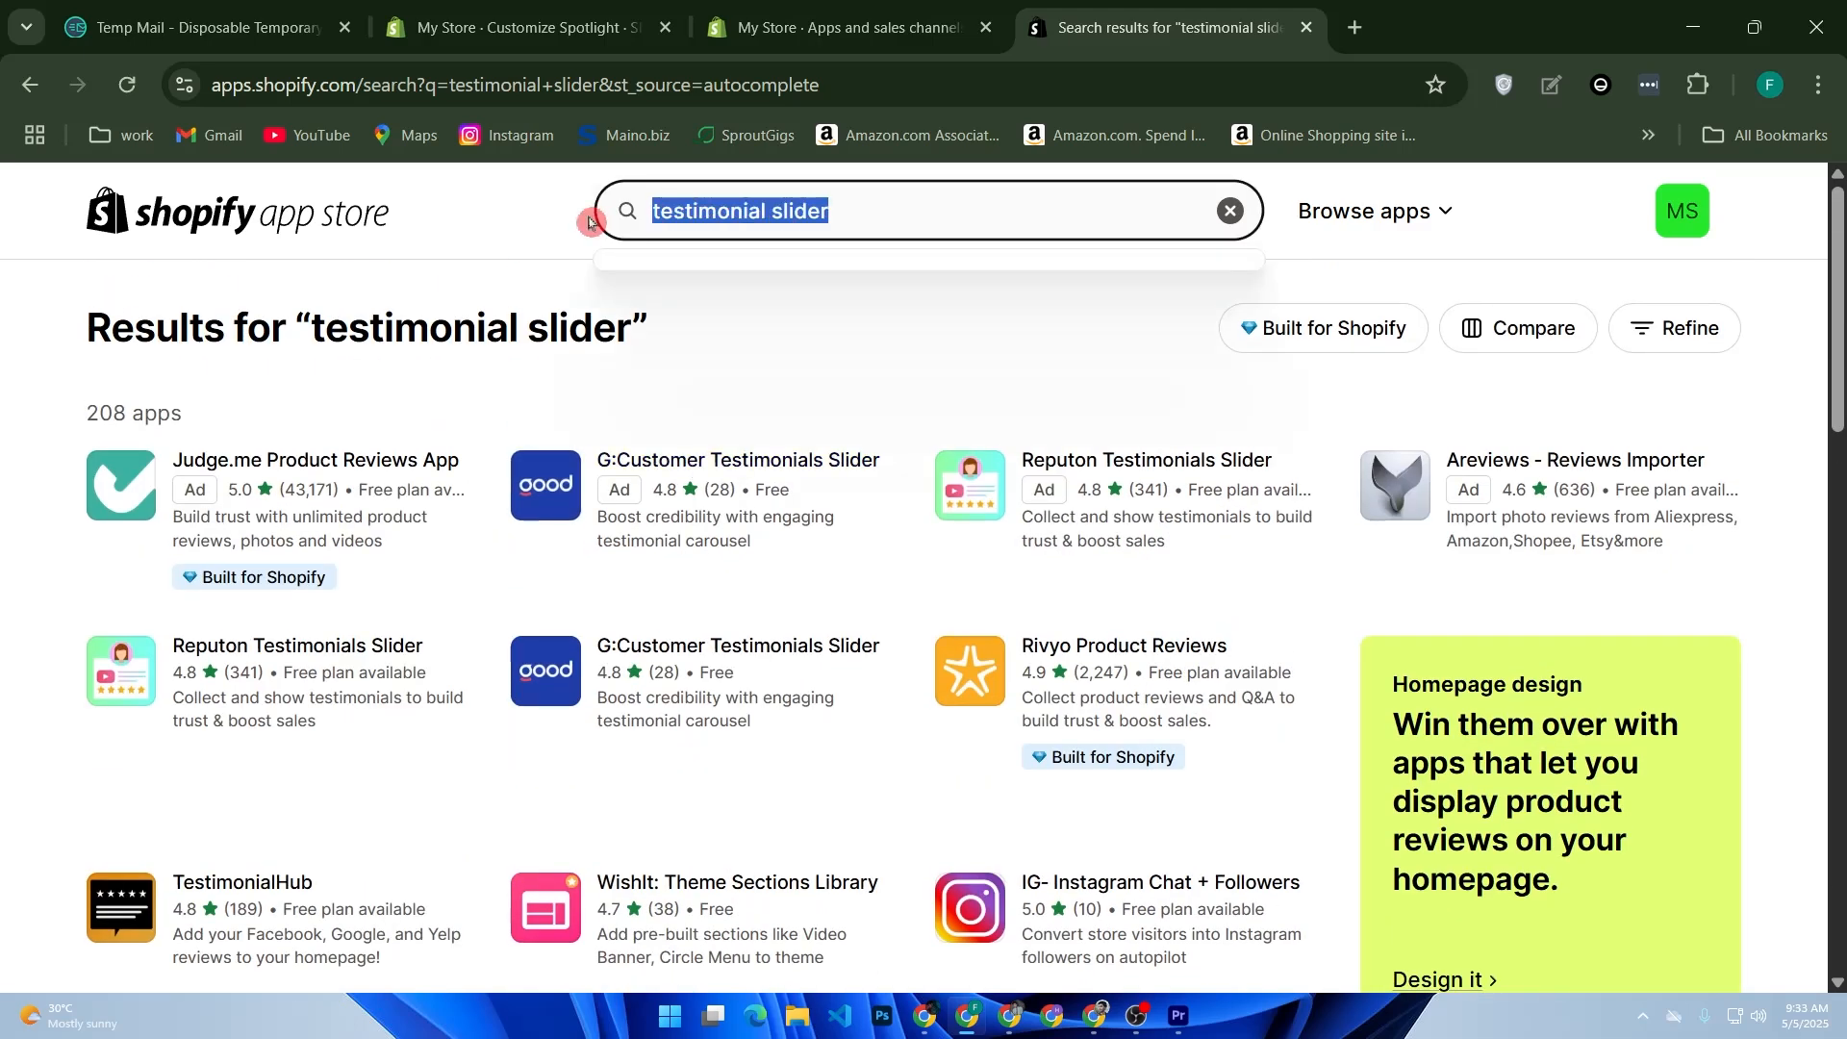
pyautogui.write('loox')
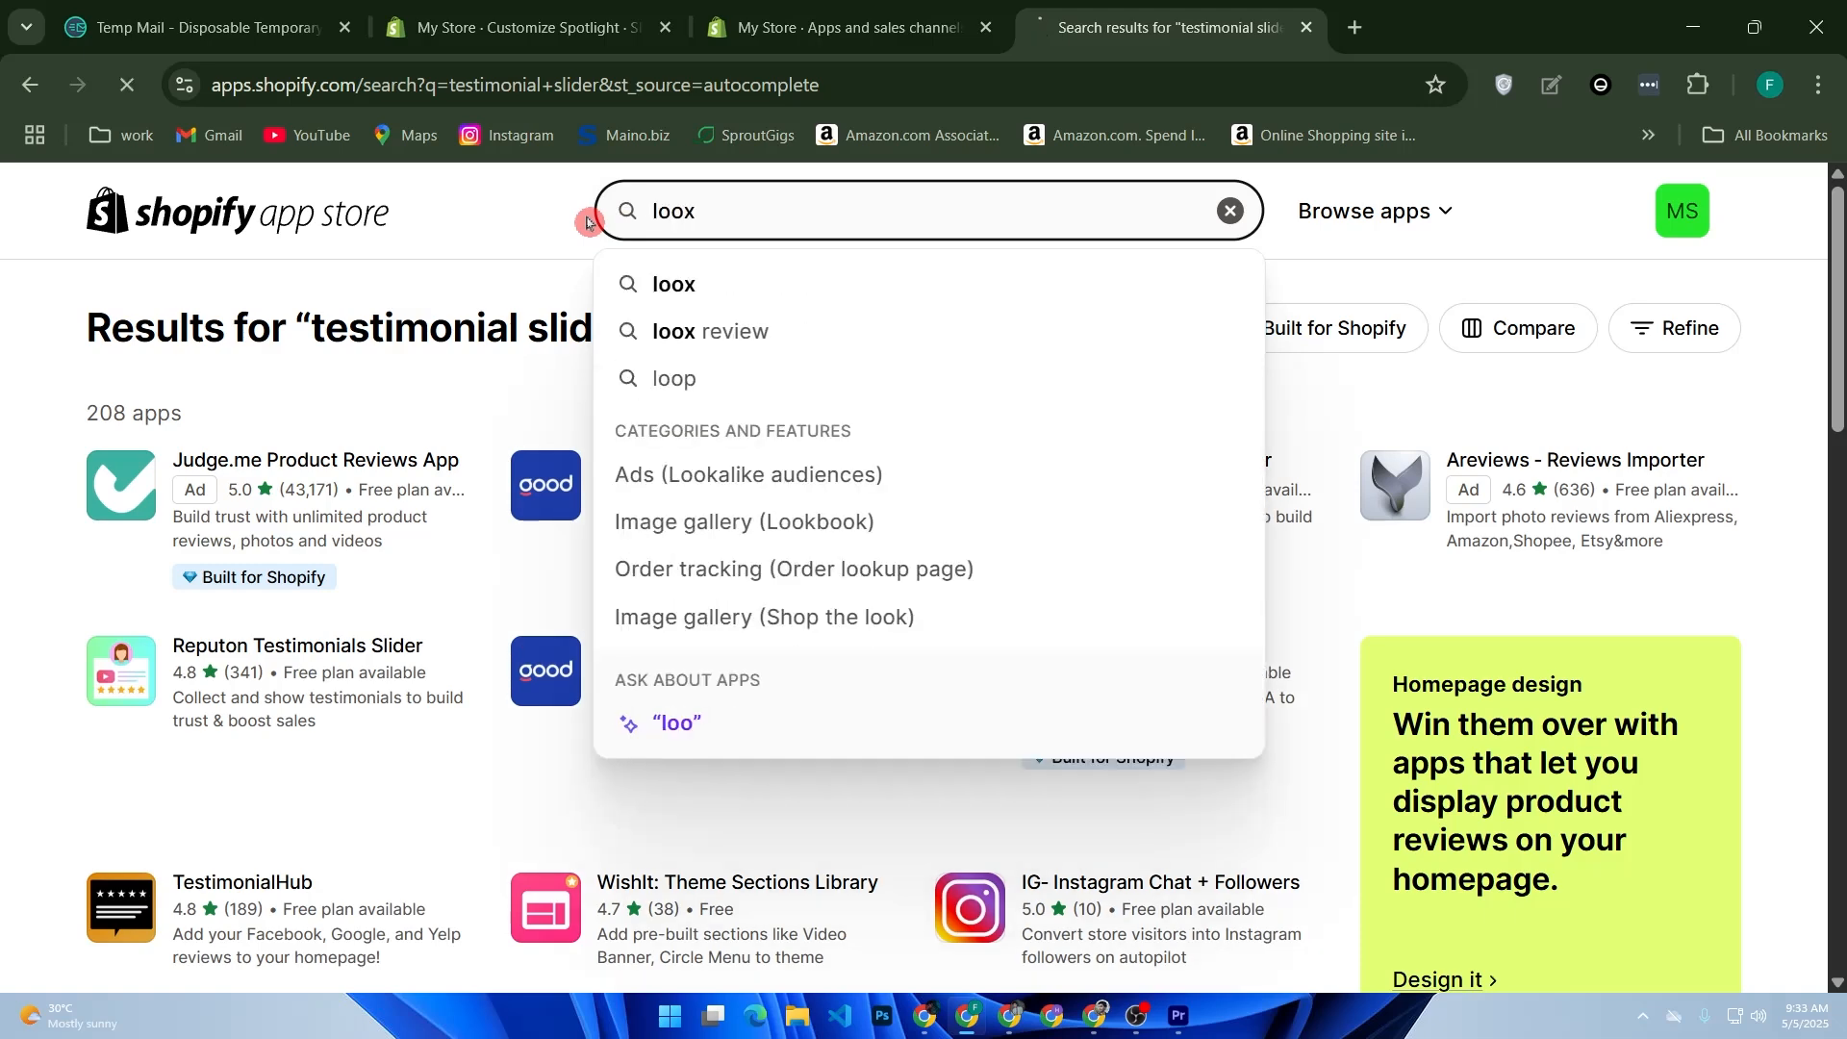
pyautogui.press('Return')
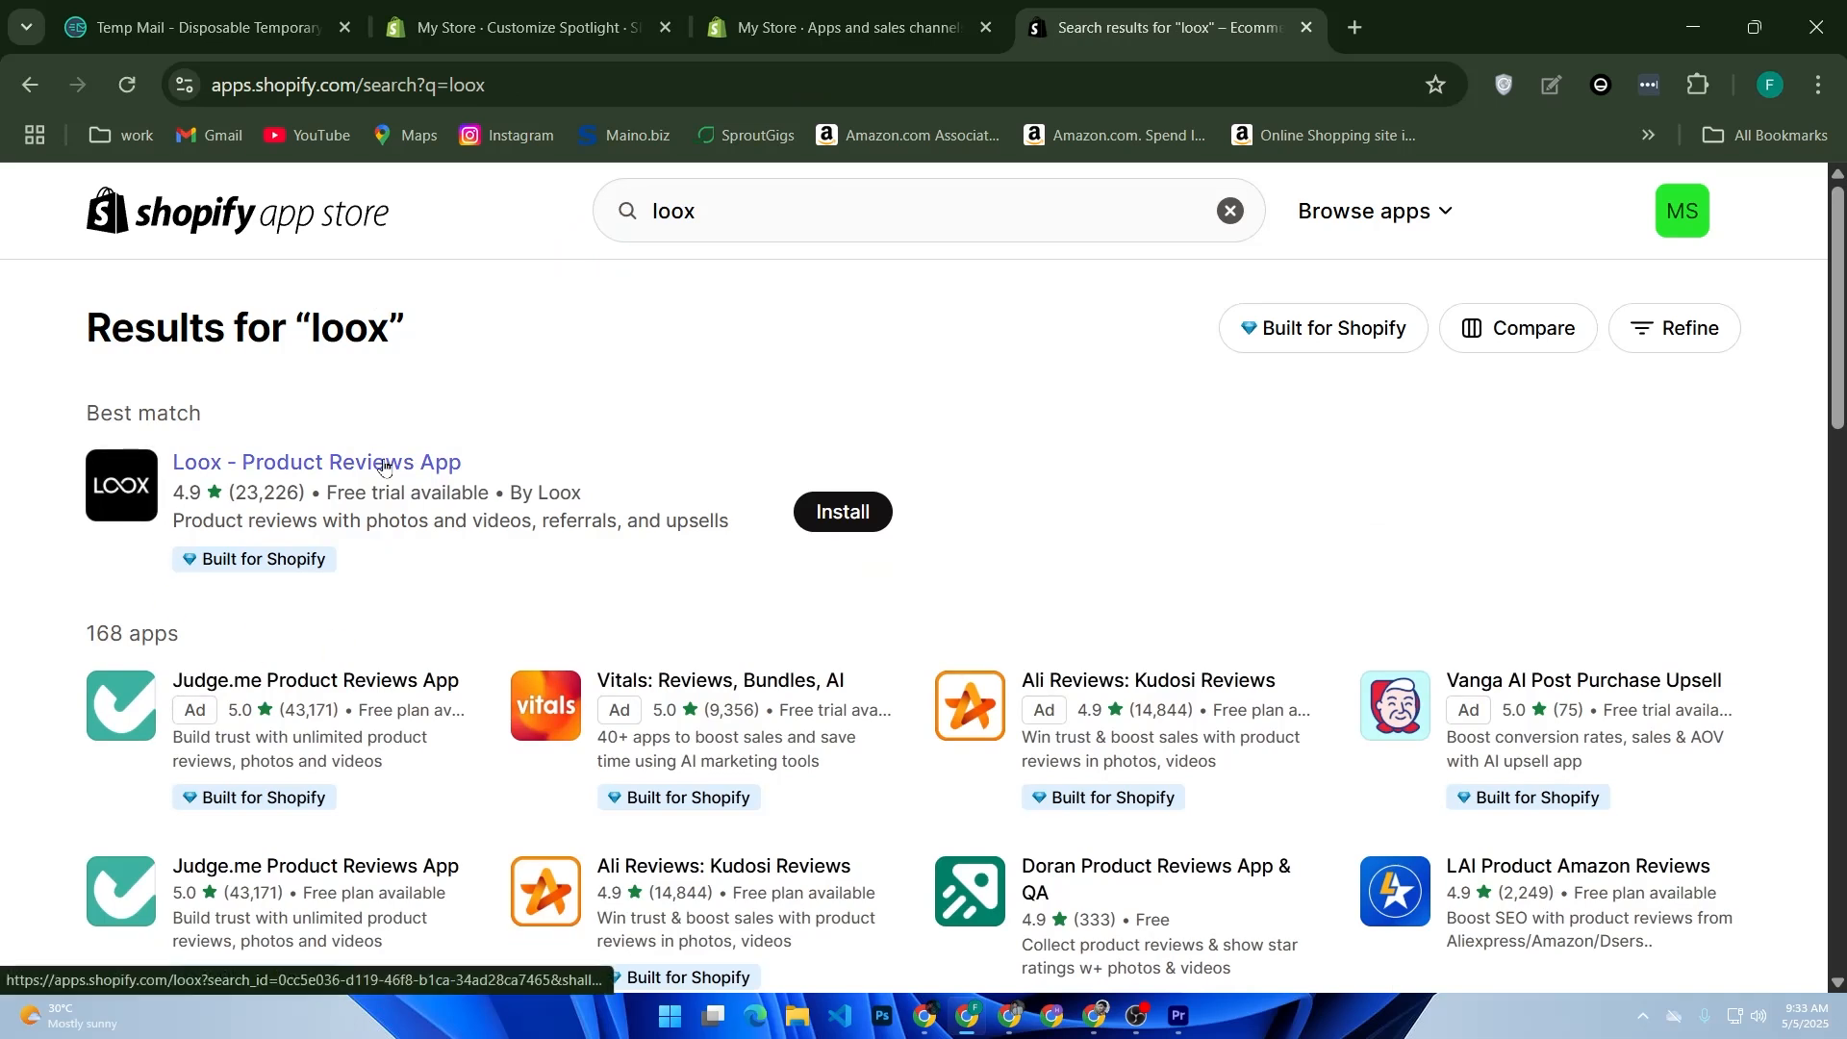
# - Search the app store for the "ryviu" reviews app
pyautogui.click(707, 216)
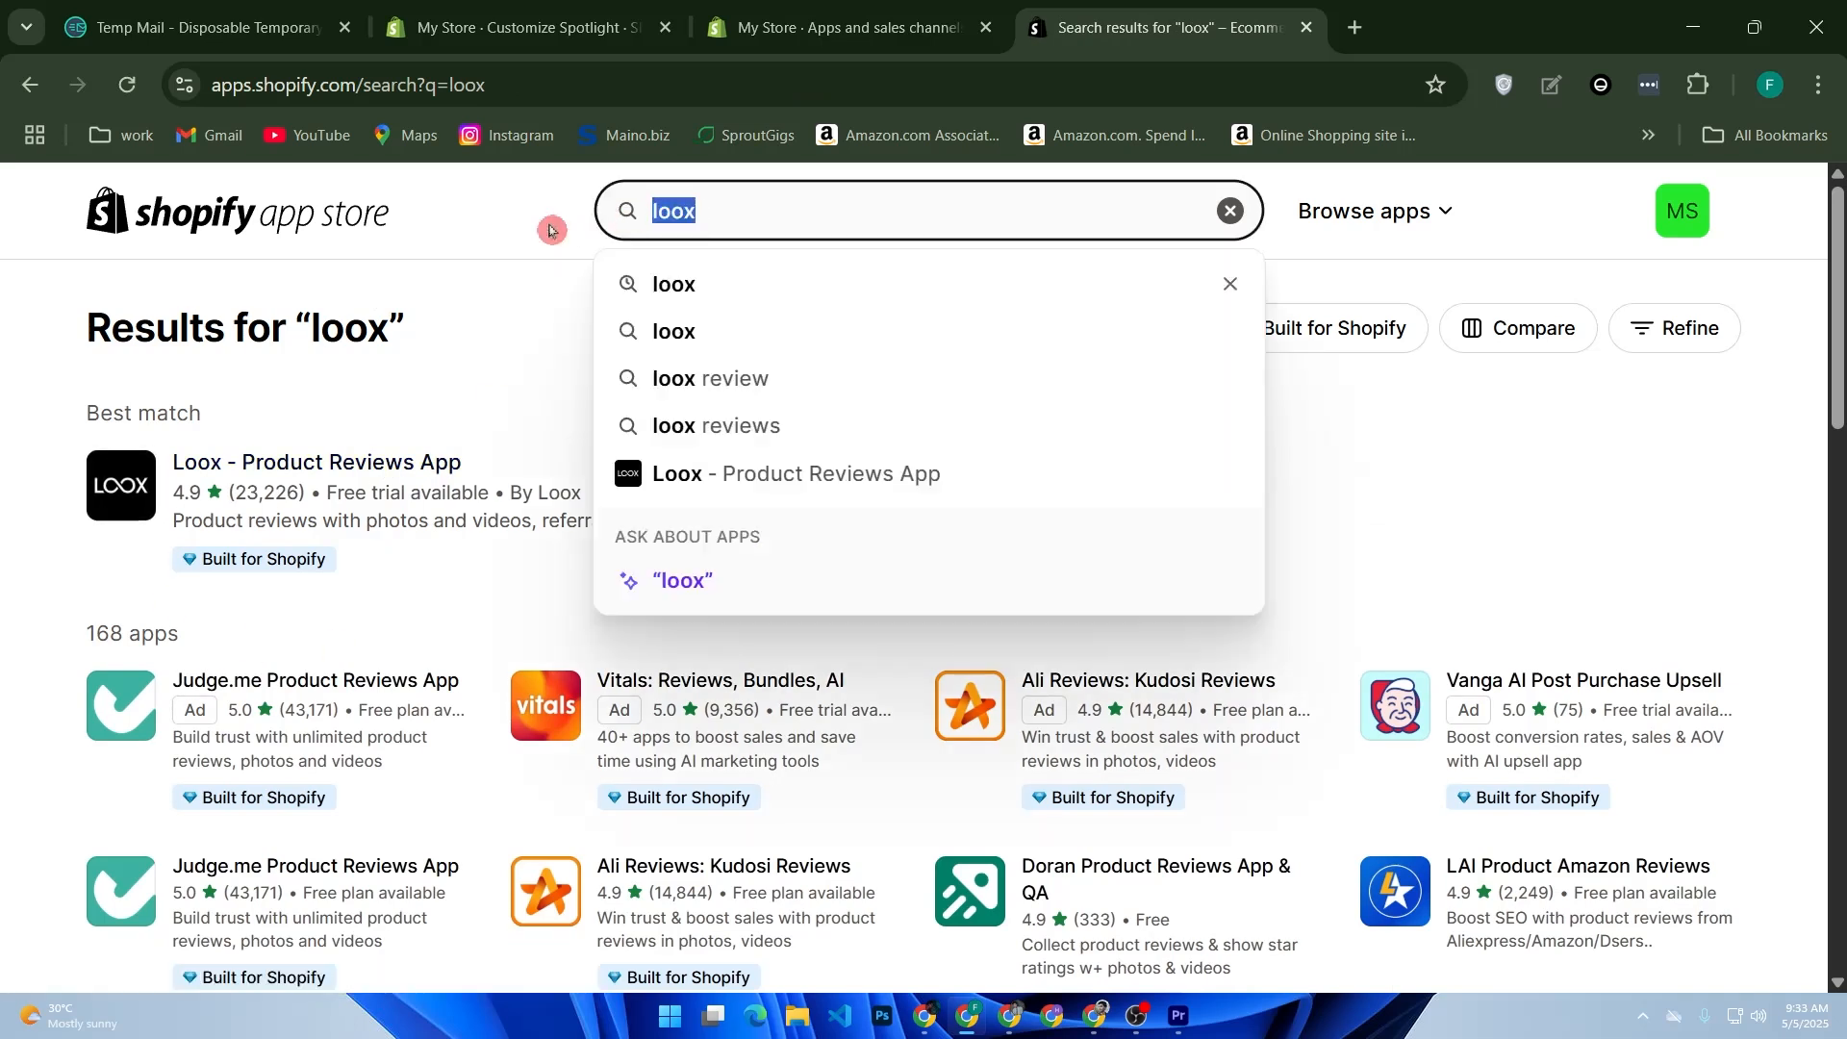
pyautogui.write('ry')
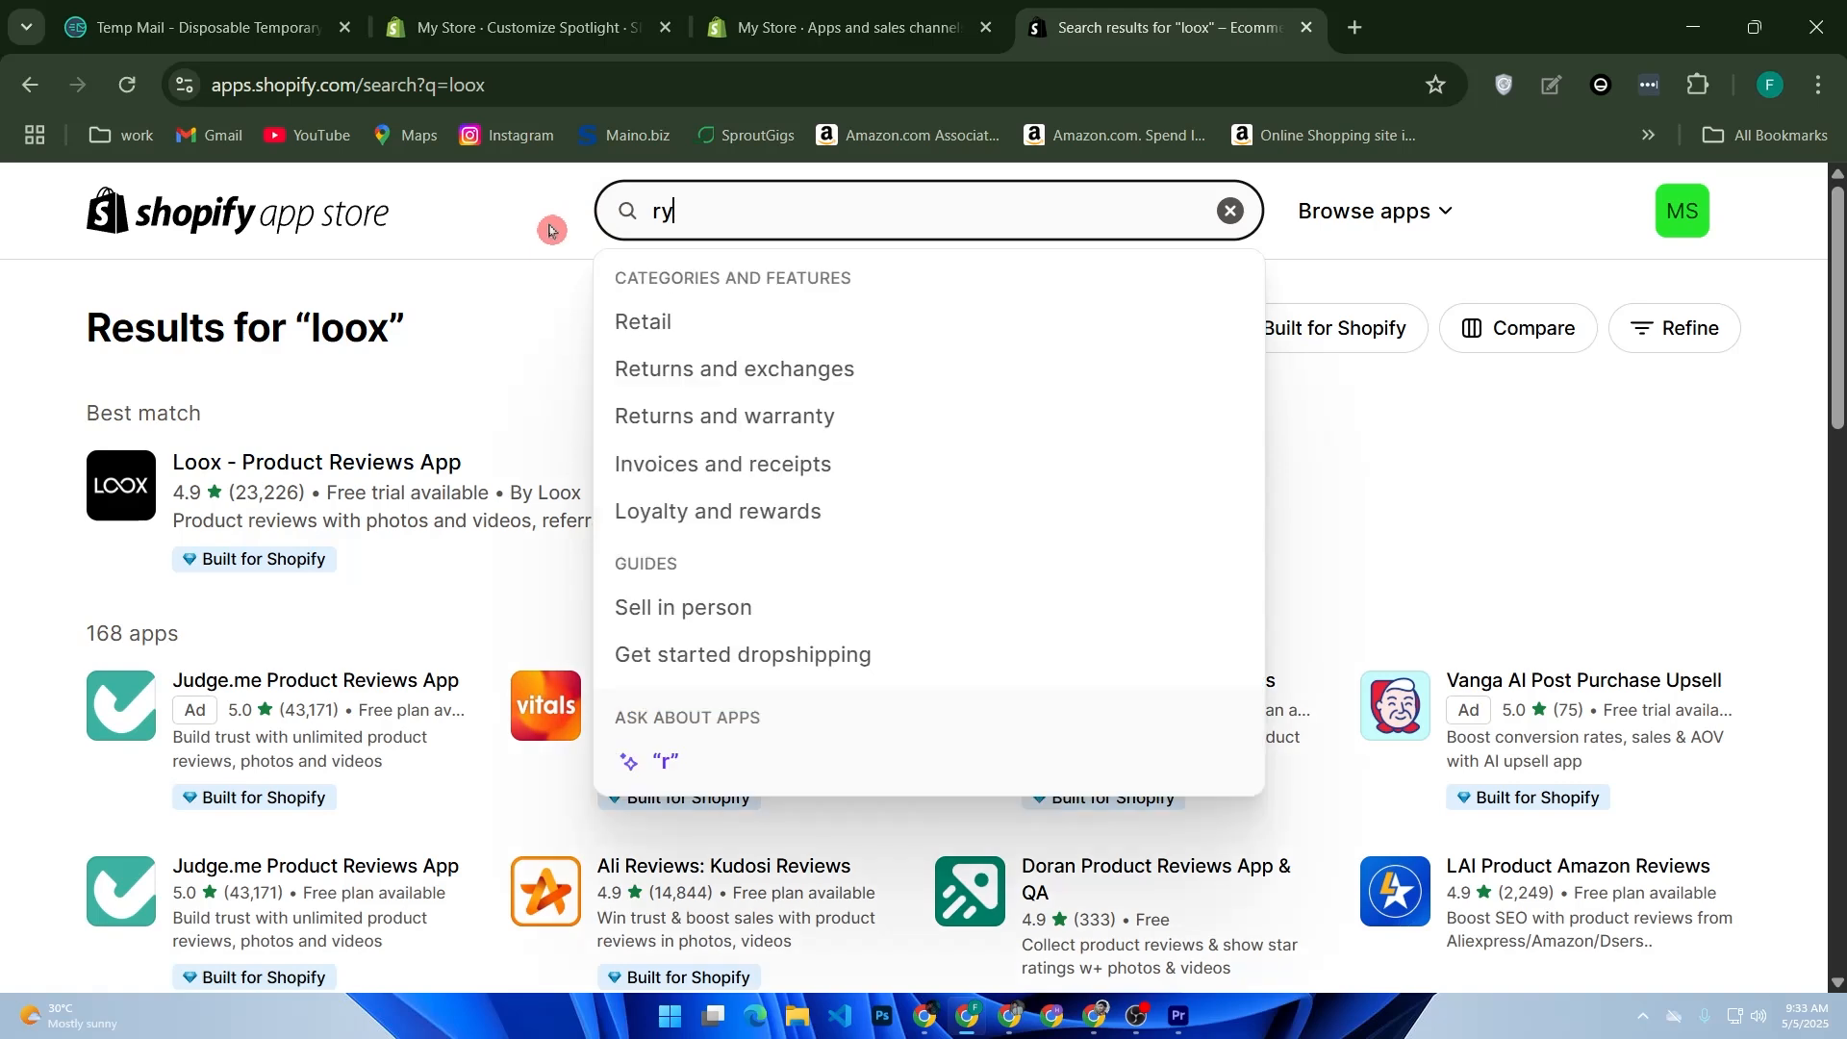
pyautogui.write('viu')
pyautogui.press('Return')
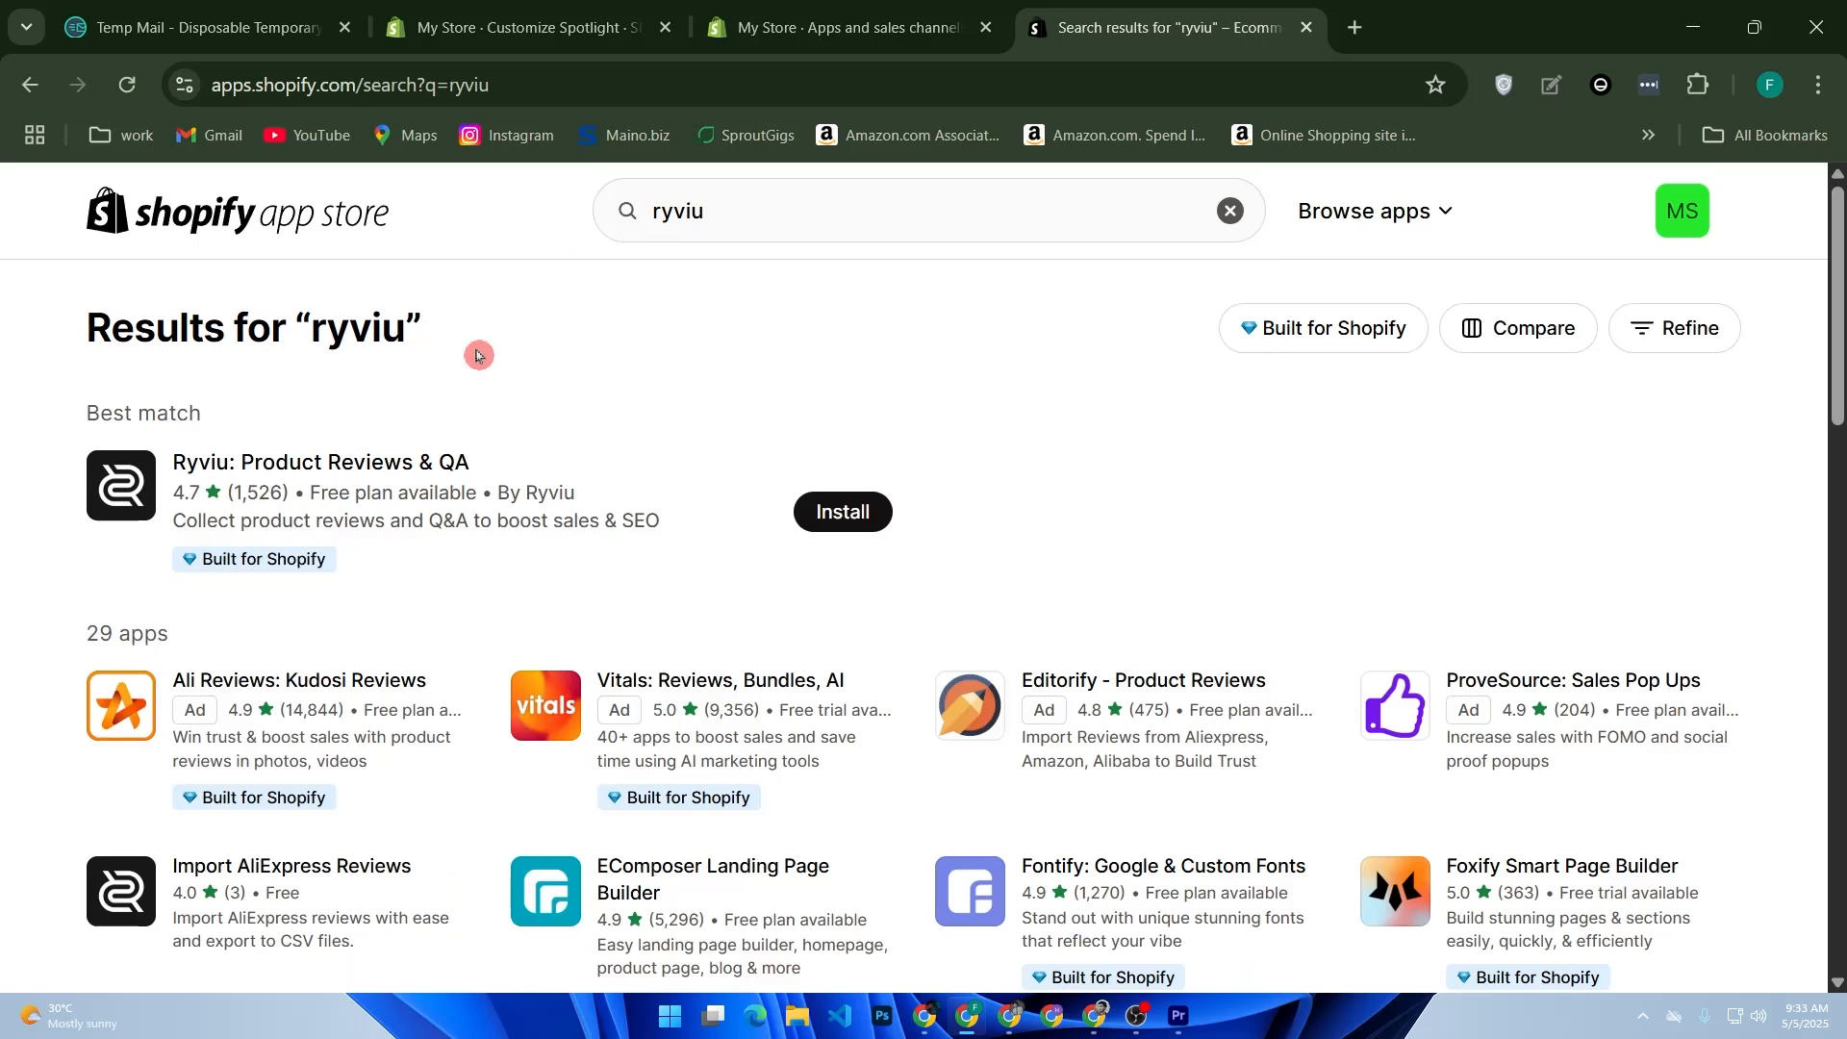
# - Look up "testimonials sl" in the app store and open the G:Customer Testimonials Slider listing
pyautogui.moveTo(751, 229); pyautogui.dragTo(608, 215)
pyautogui.write('tw')
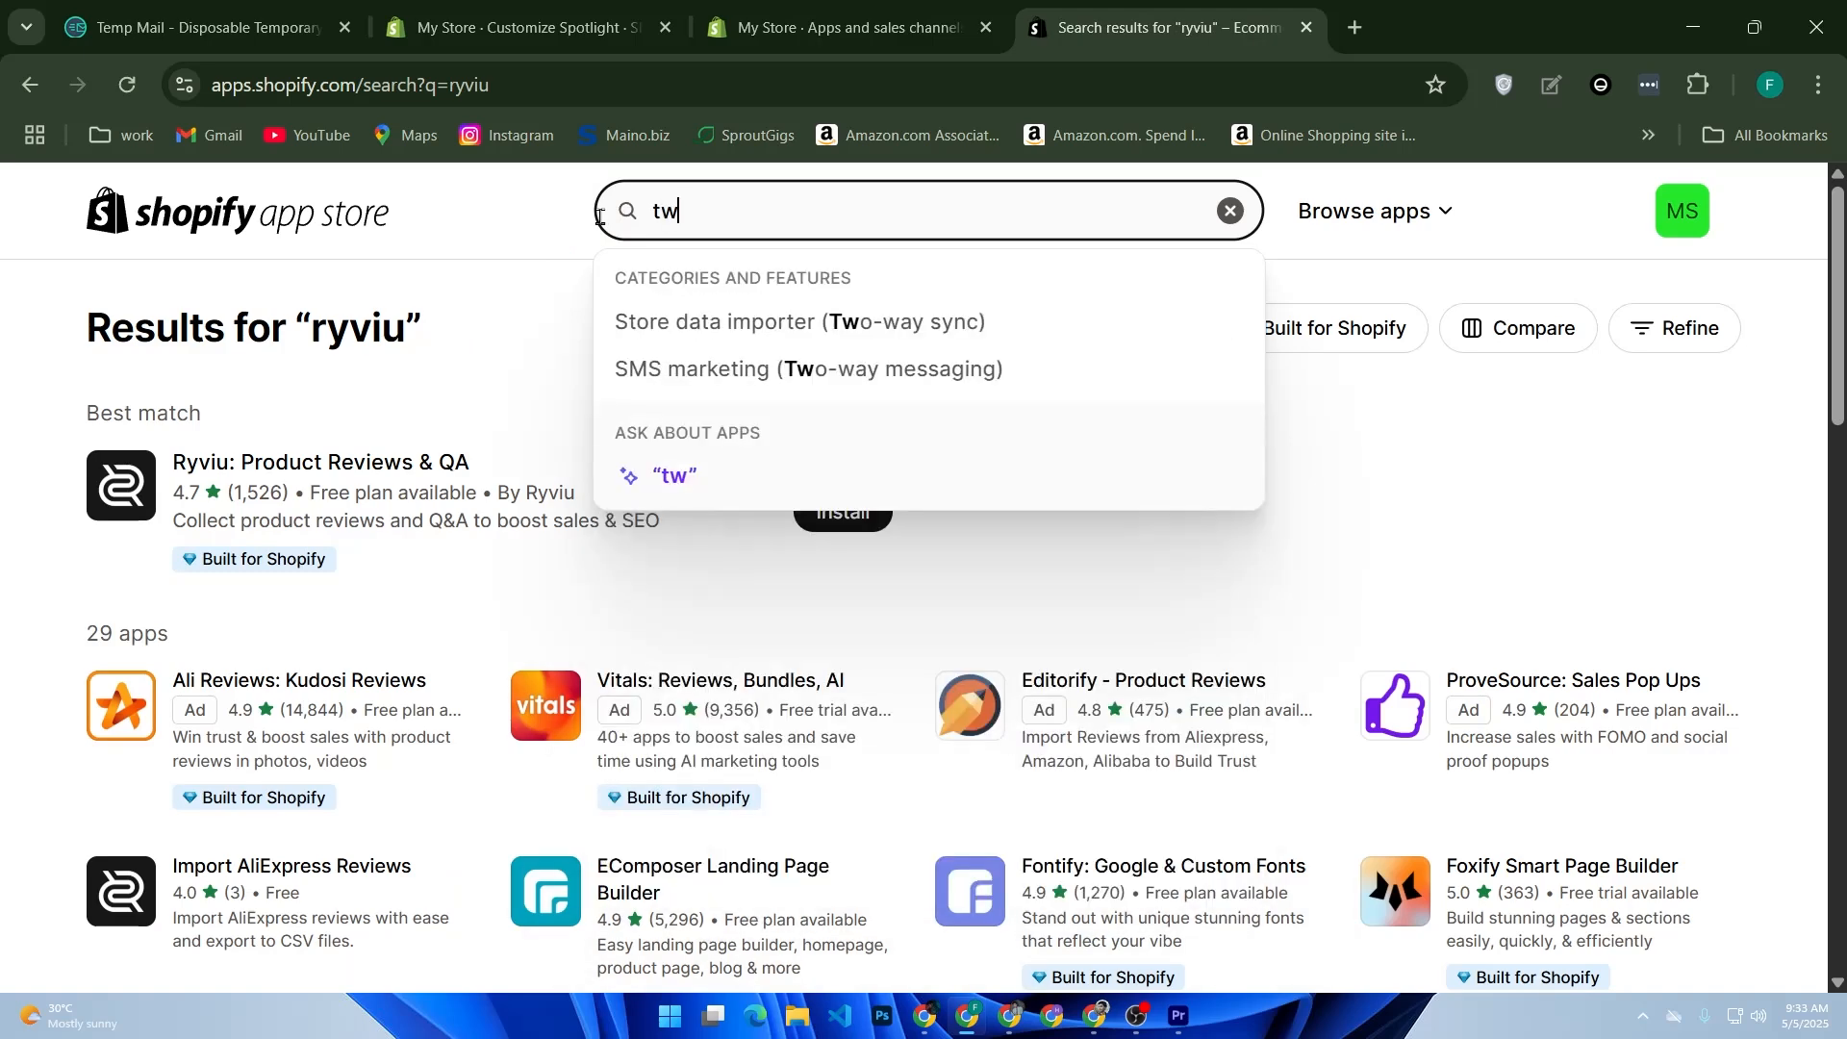
pyautogui.press('BackSpace')
pyautogui.write('estimoni')
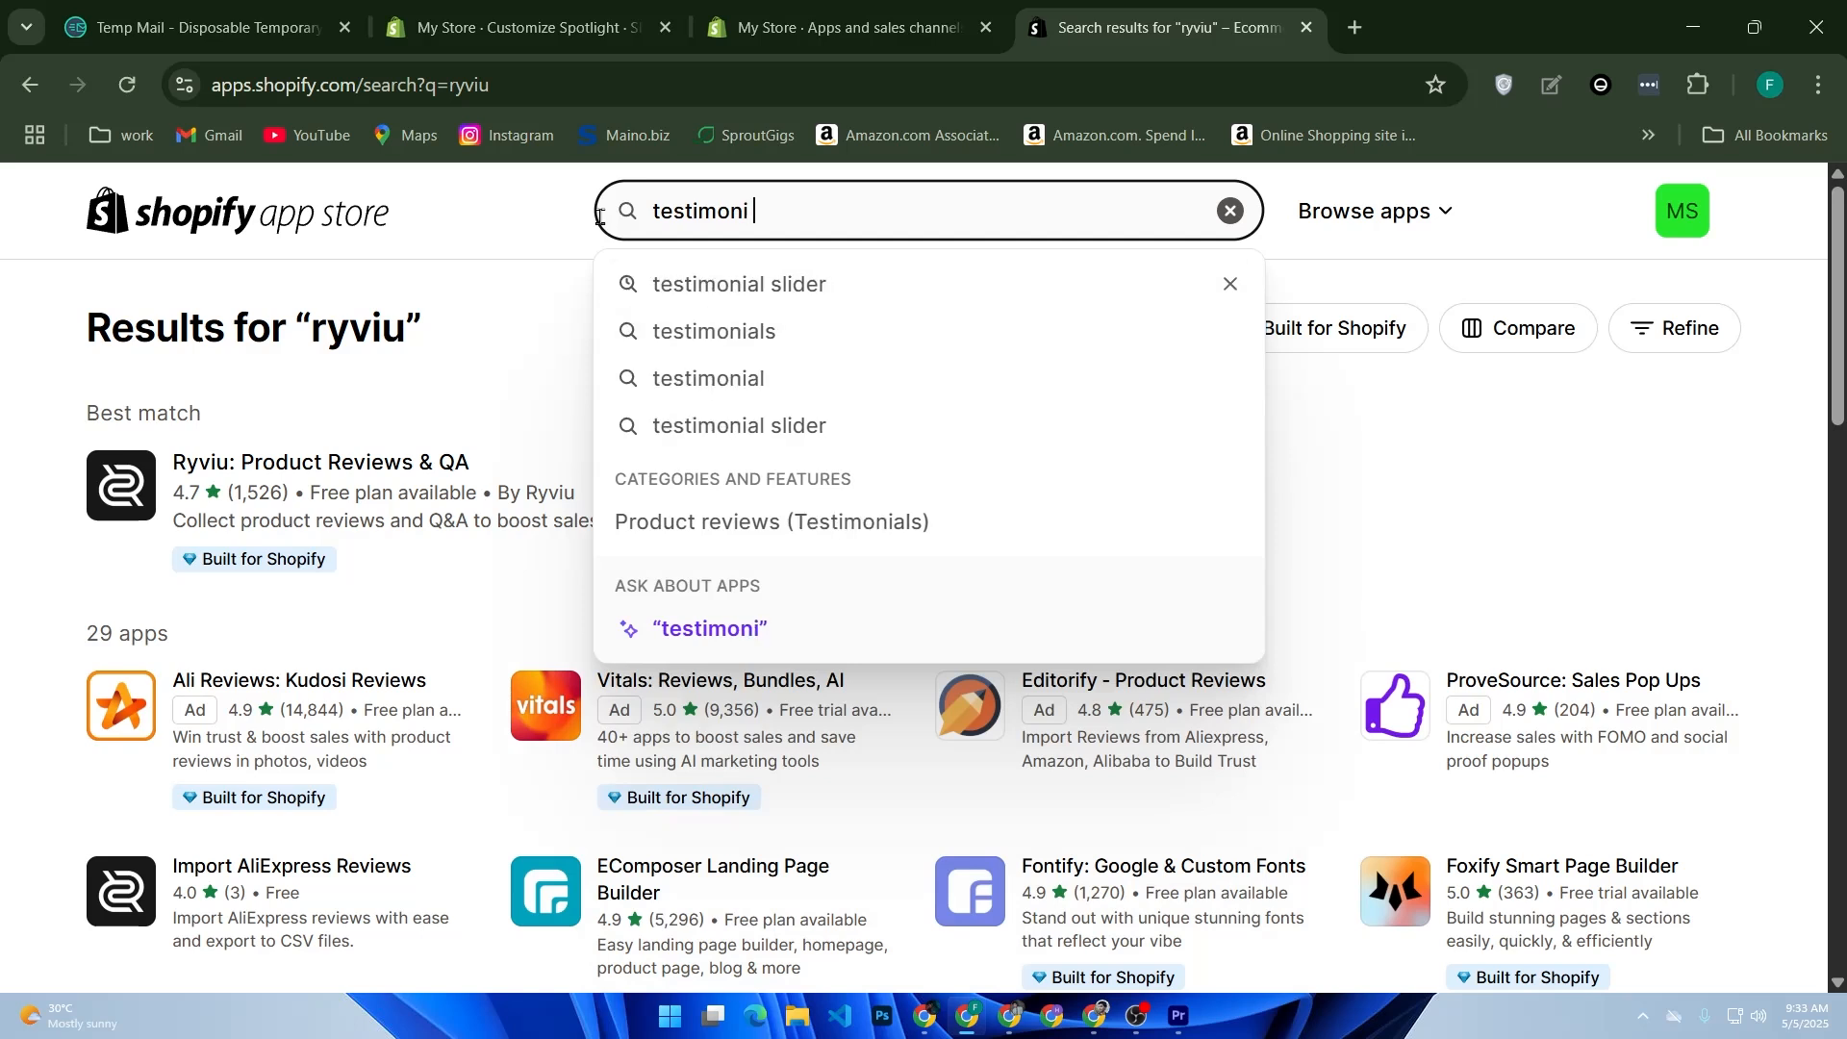
pyautogui.write('als sl')
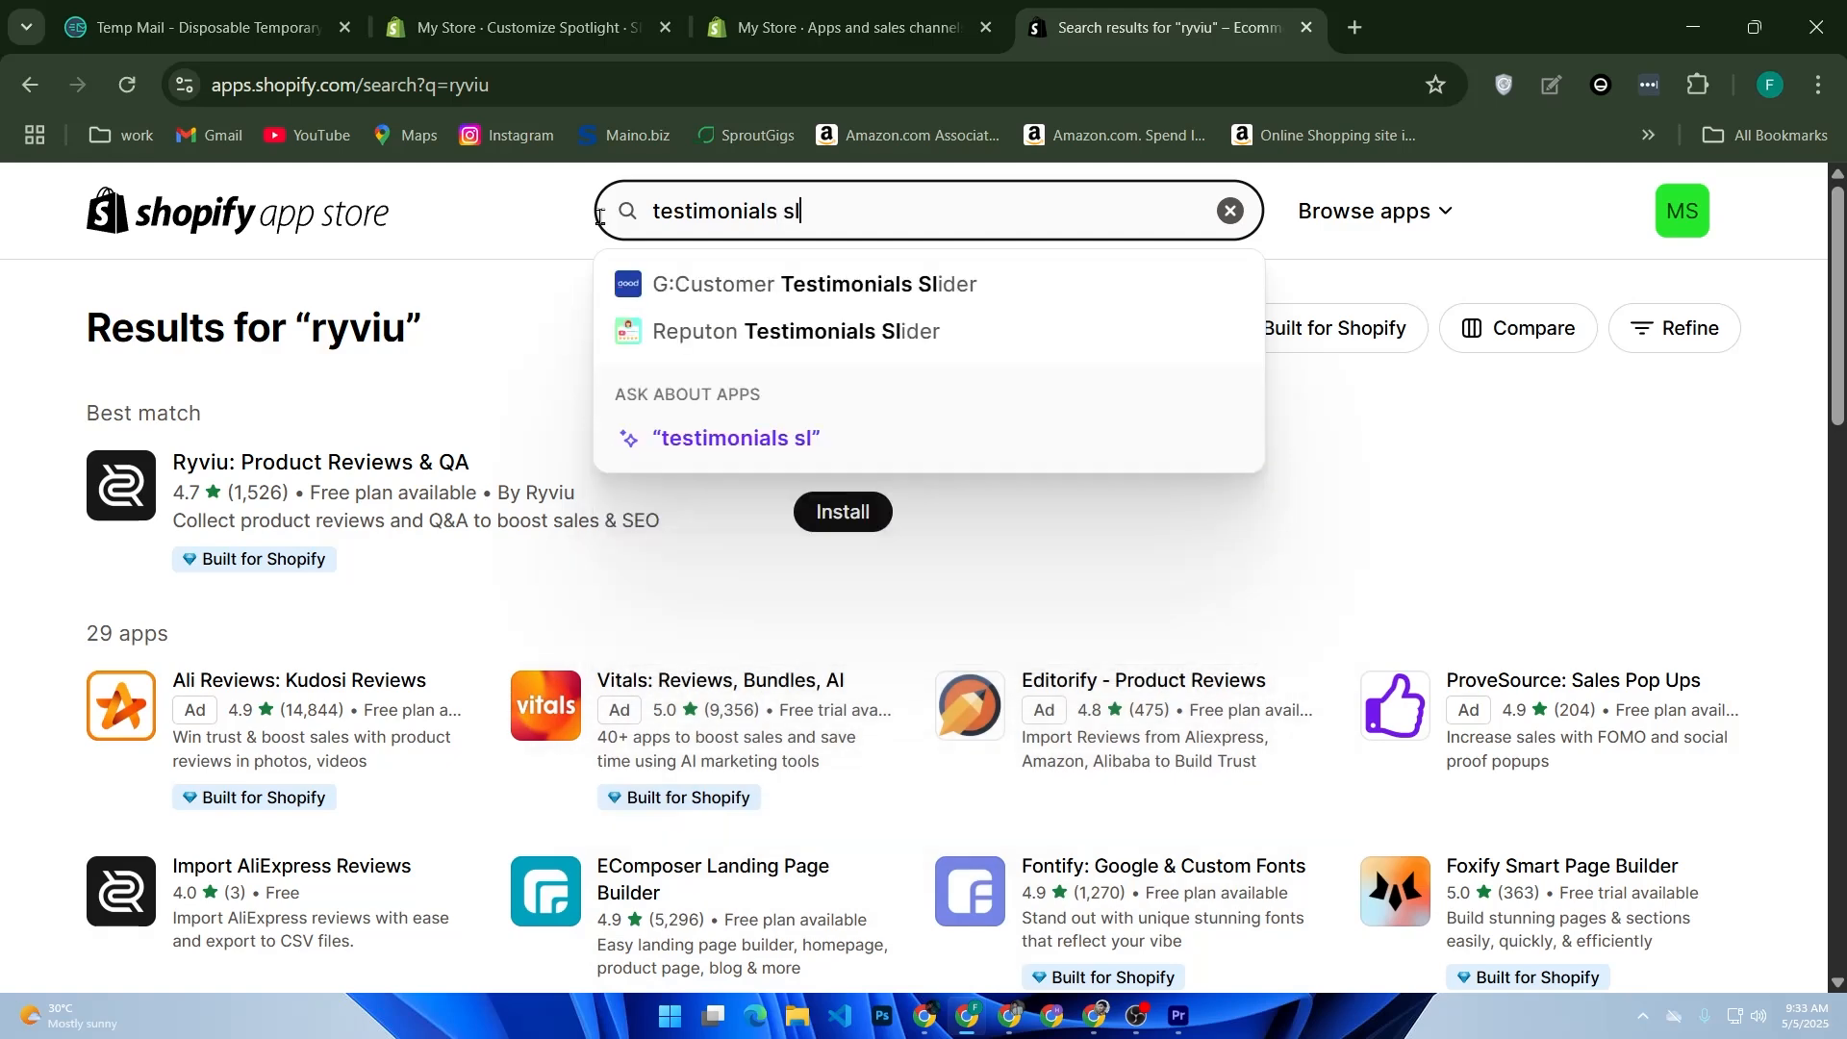
pyautogui.click(763, 289)
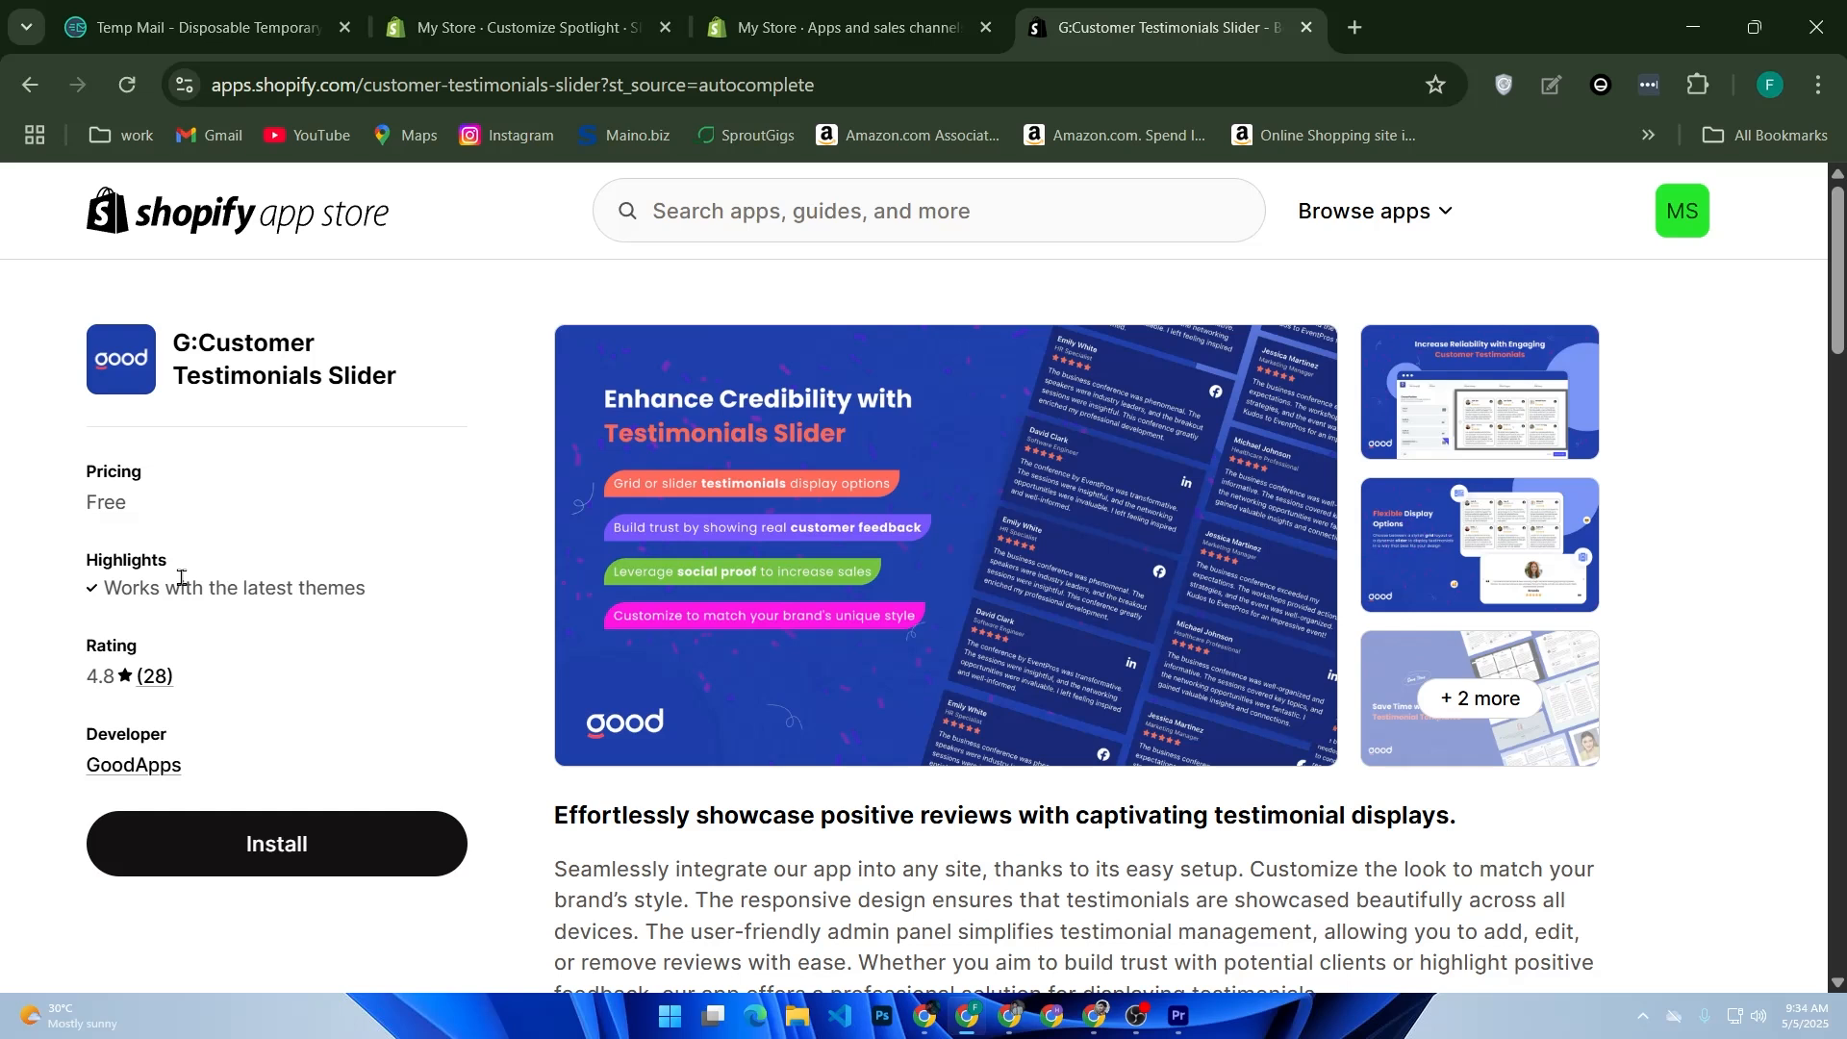
# - Install the G:Customer Testimonials Slider app on the store and start creating new testimonials in it
pyautogui.scroll(-2, 364, 677)
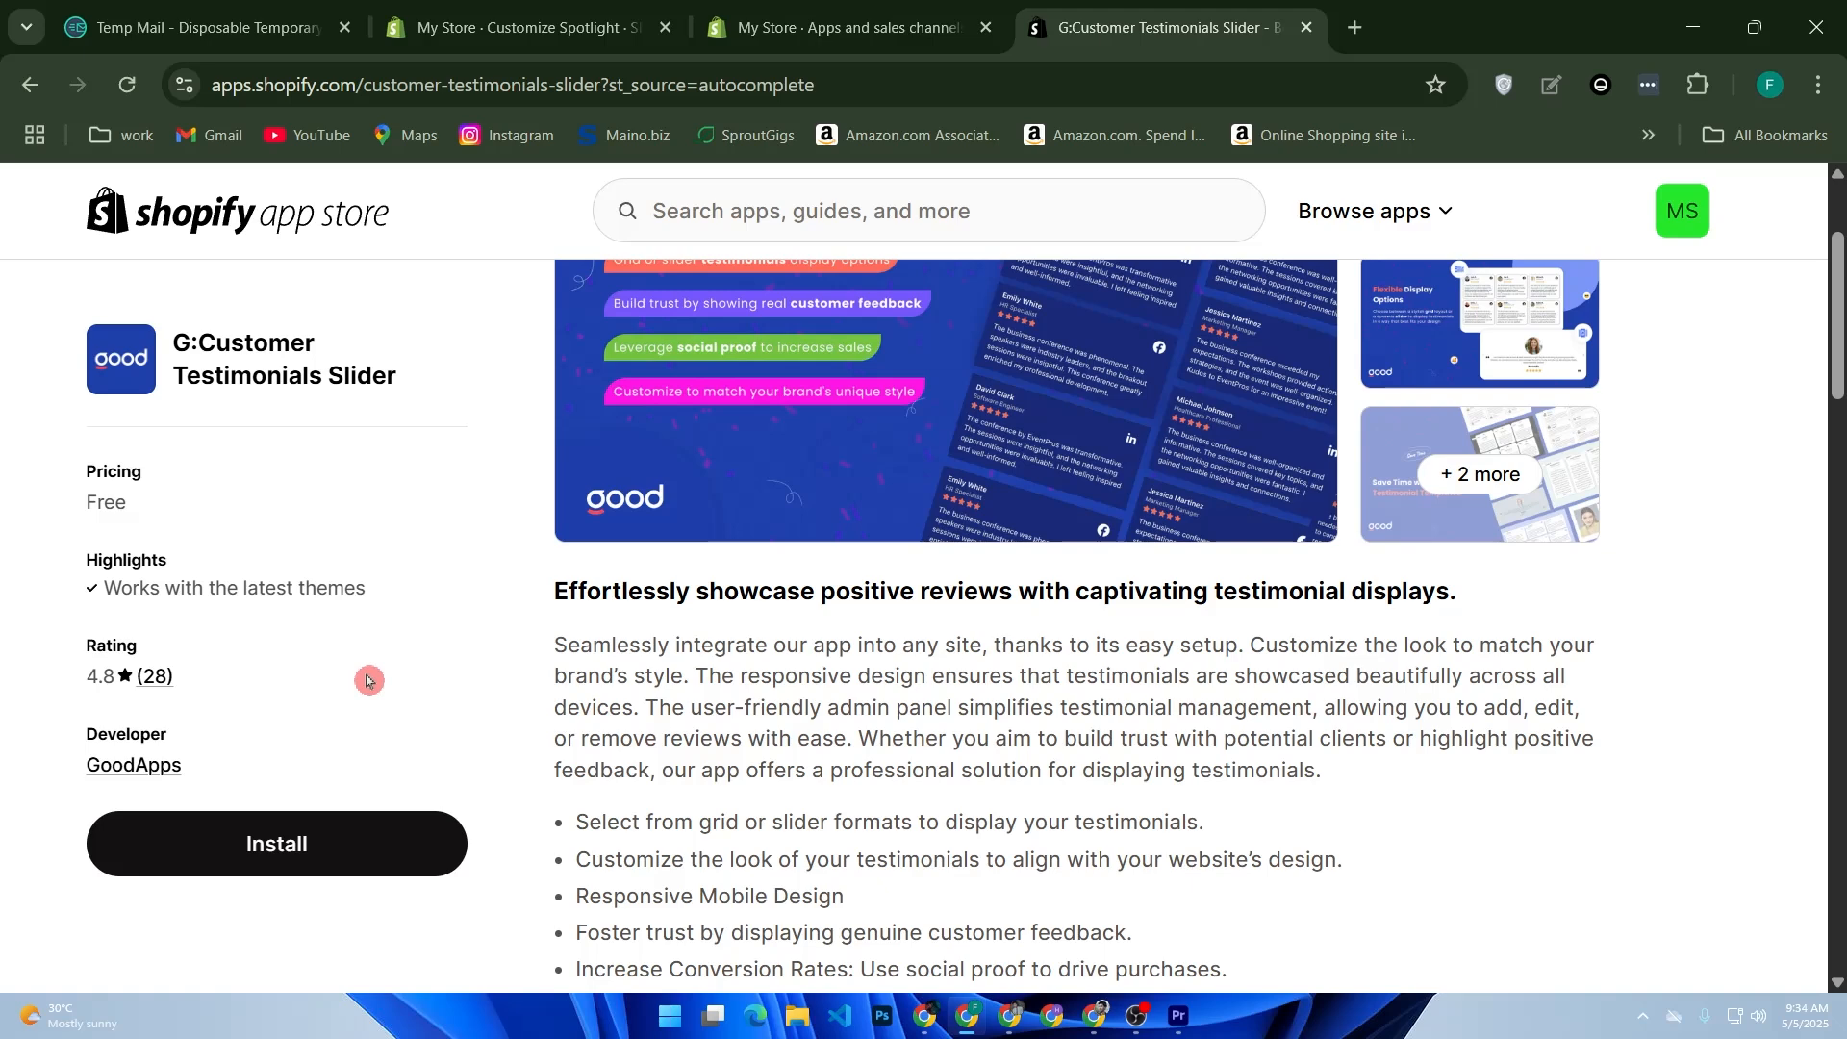
pyautogui.click(274, 832)
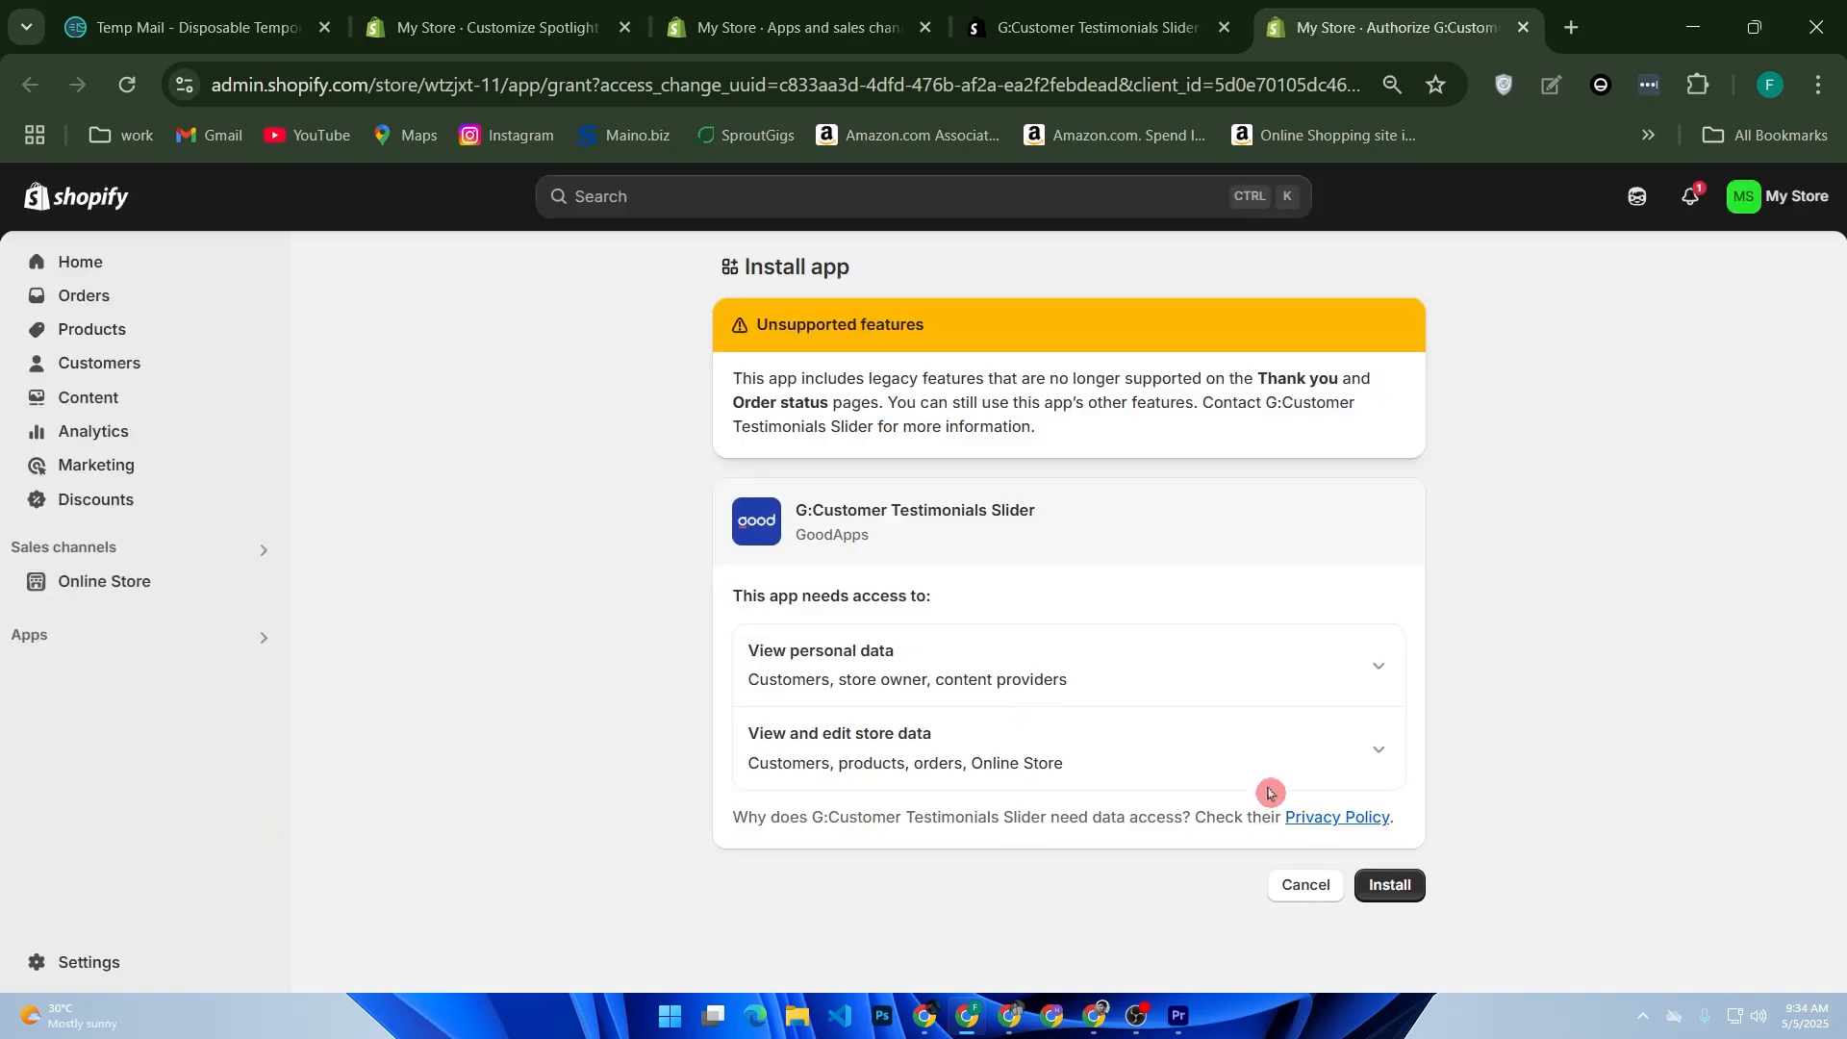
pyautogui.click(1378, 884)
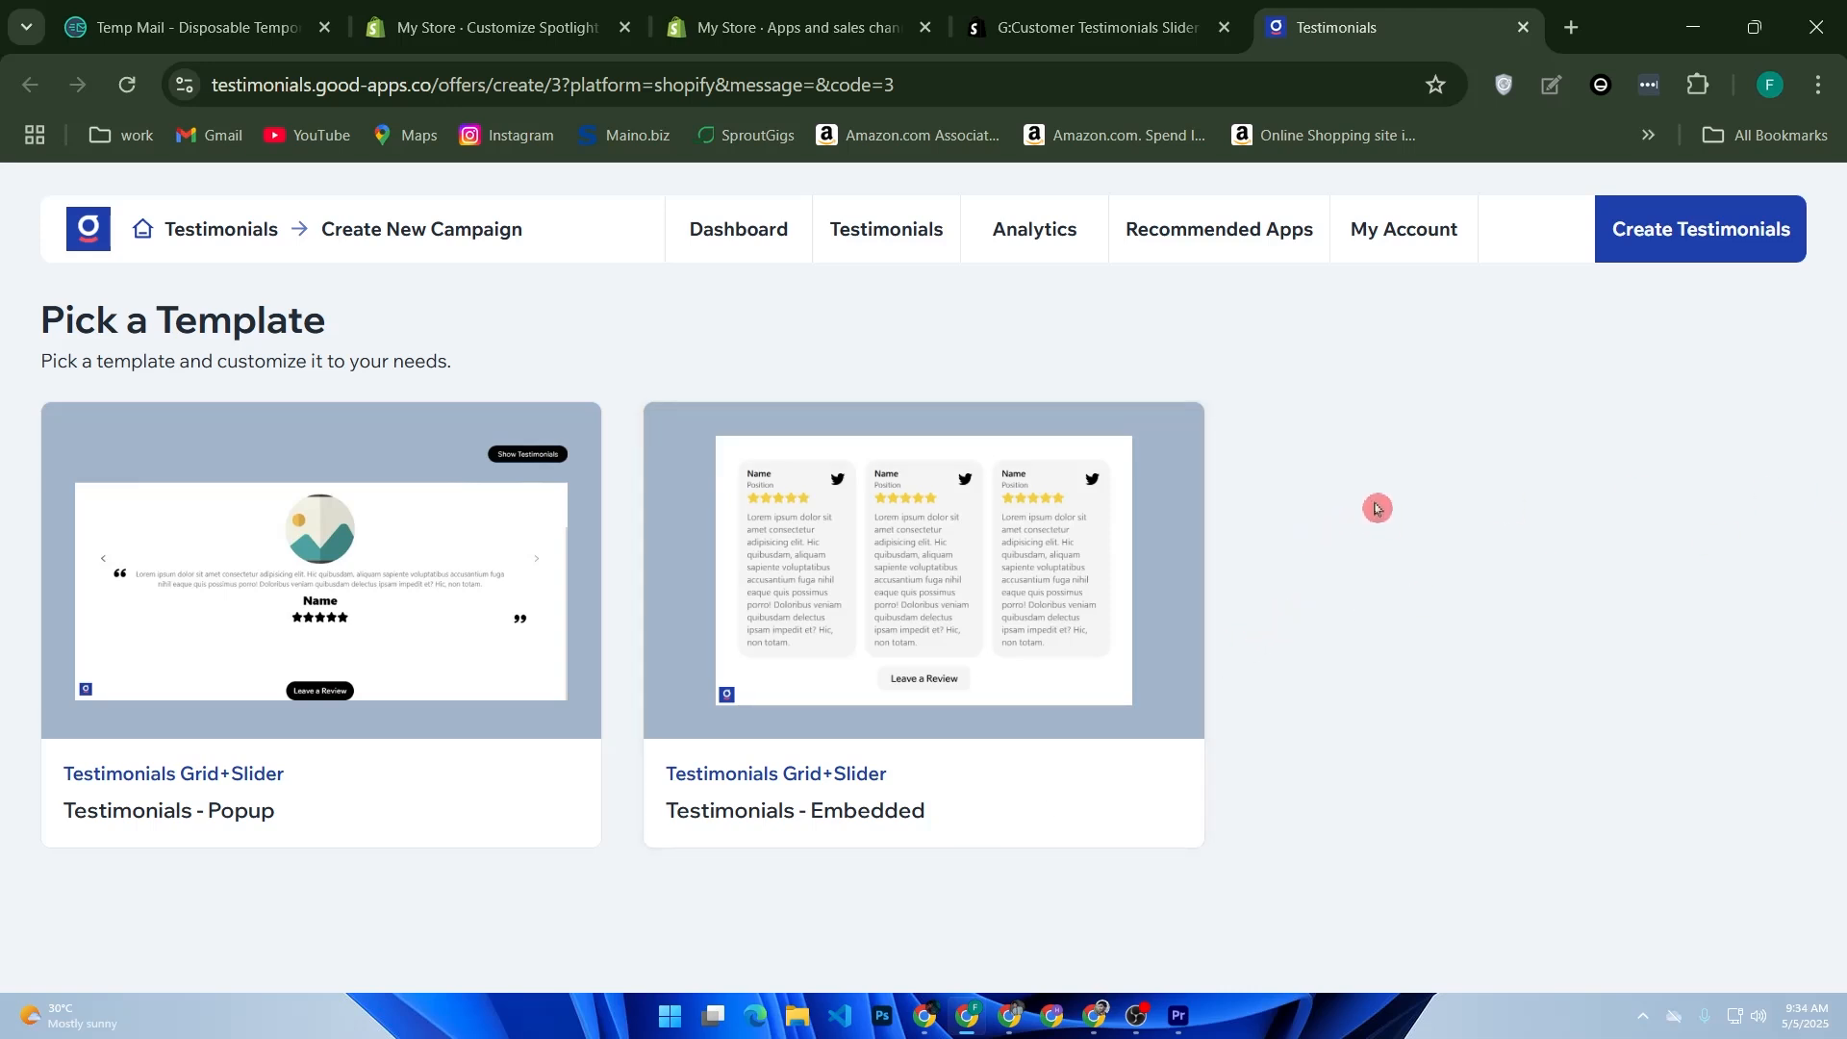
pyautogui.click(1628, 254)
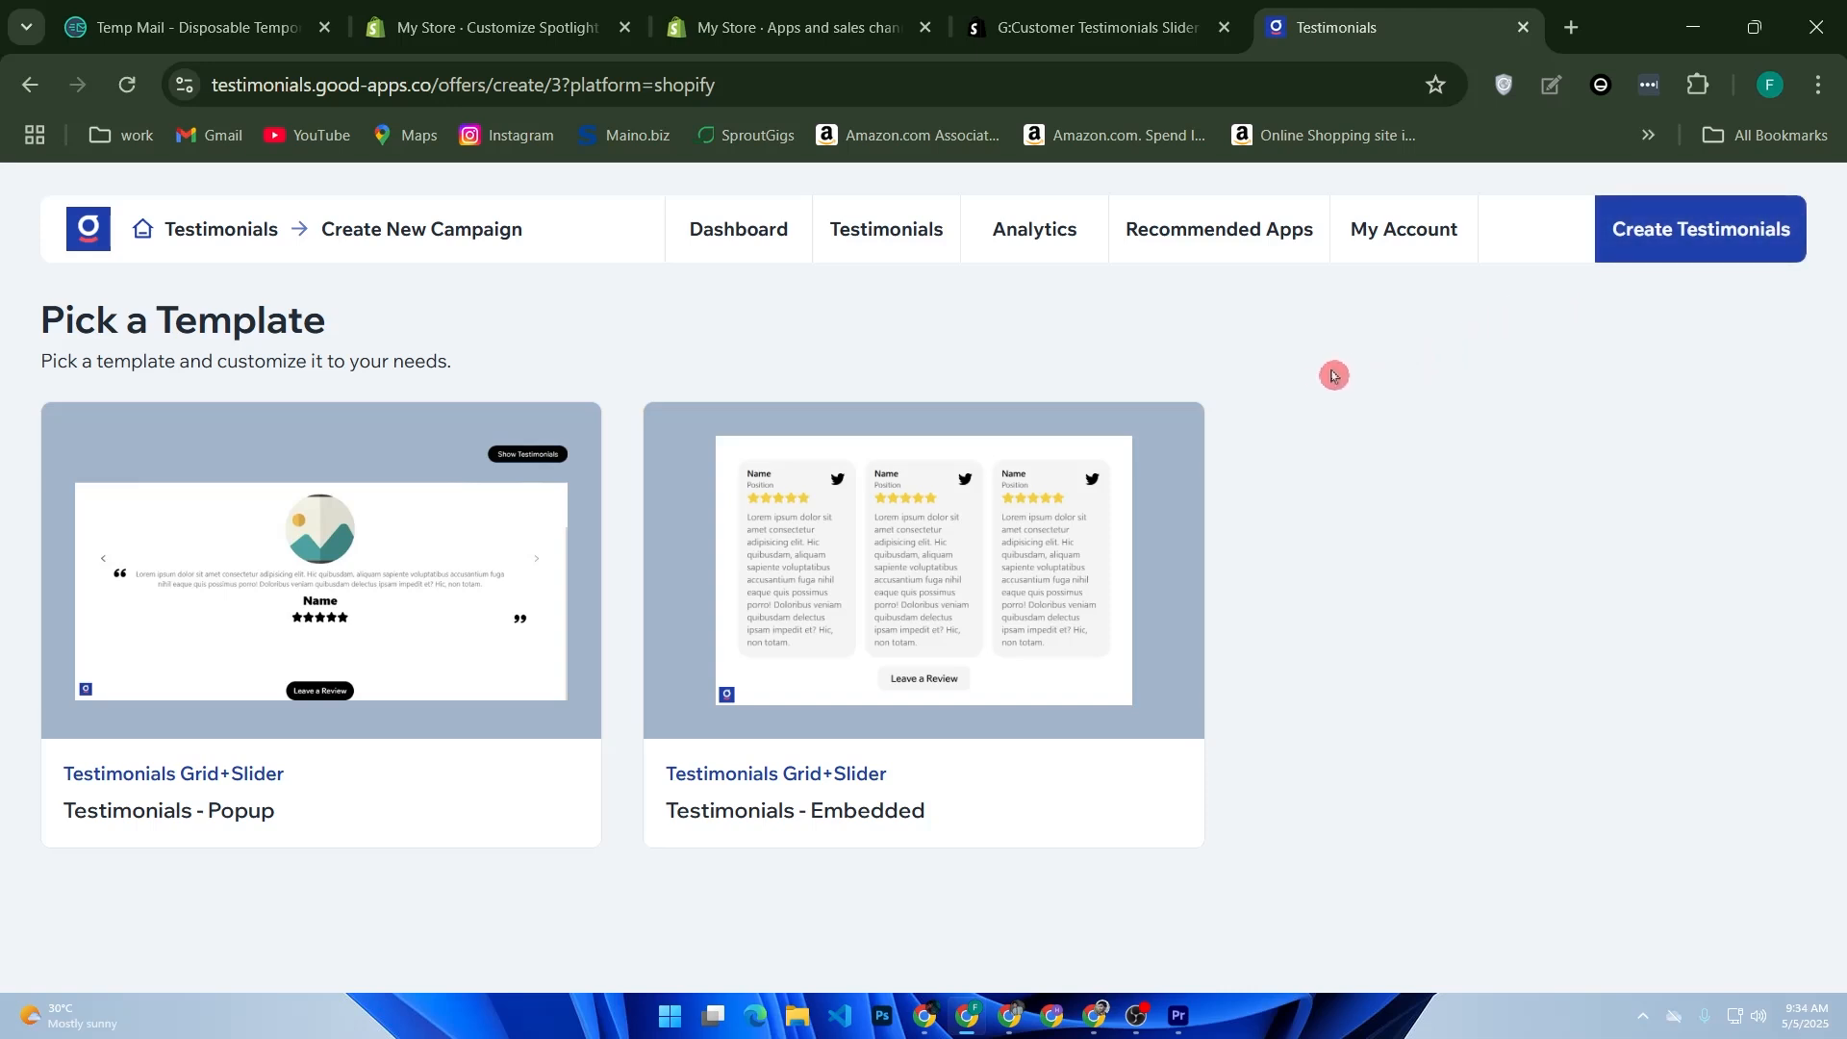
# - Choose the Testimonials - Embedded template and keep the embedded widget position
pyautogui.moveTo(351, 587)
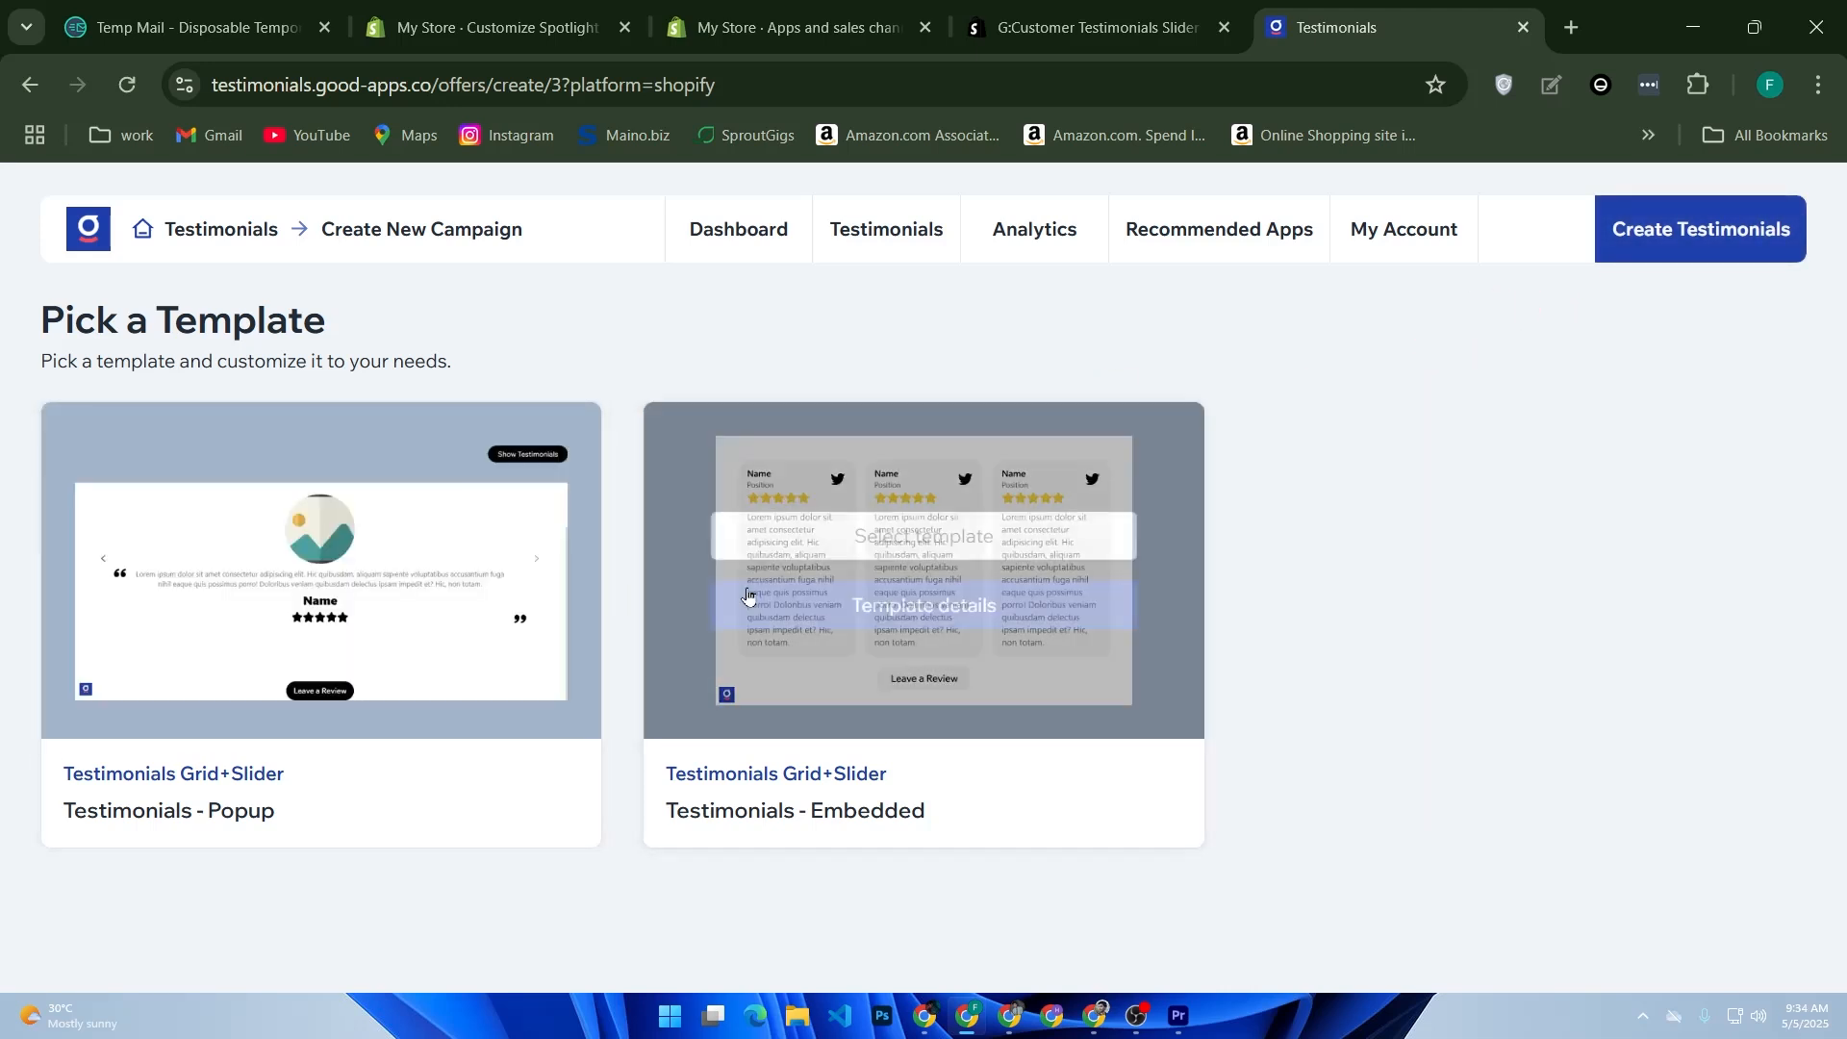
pyautogui.moveTo(933, 623)
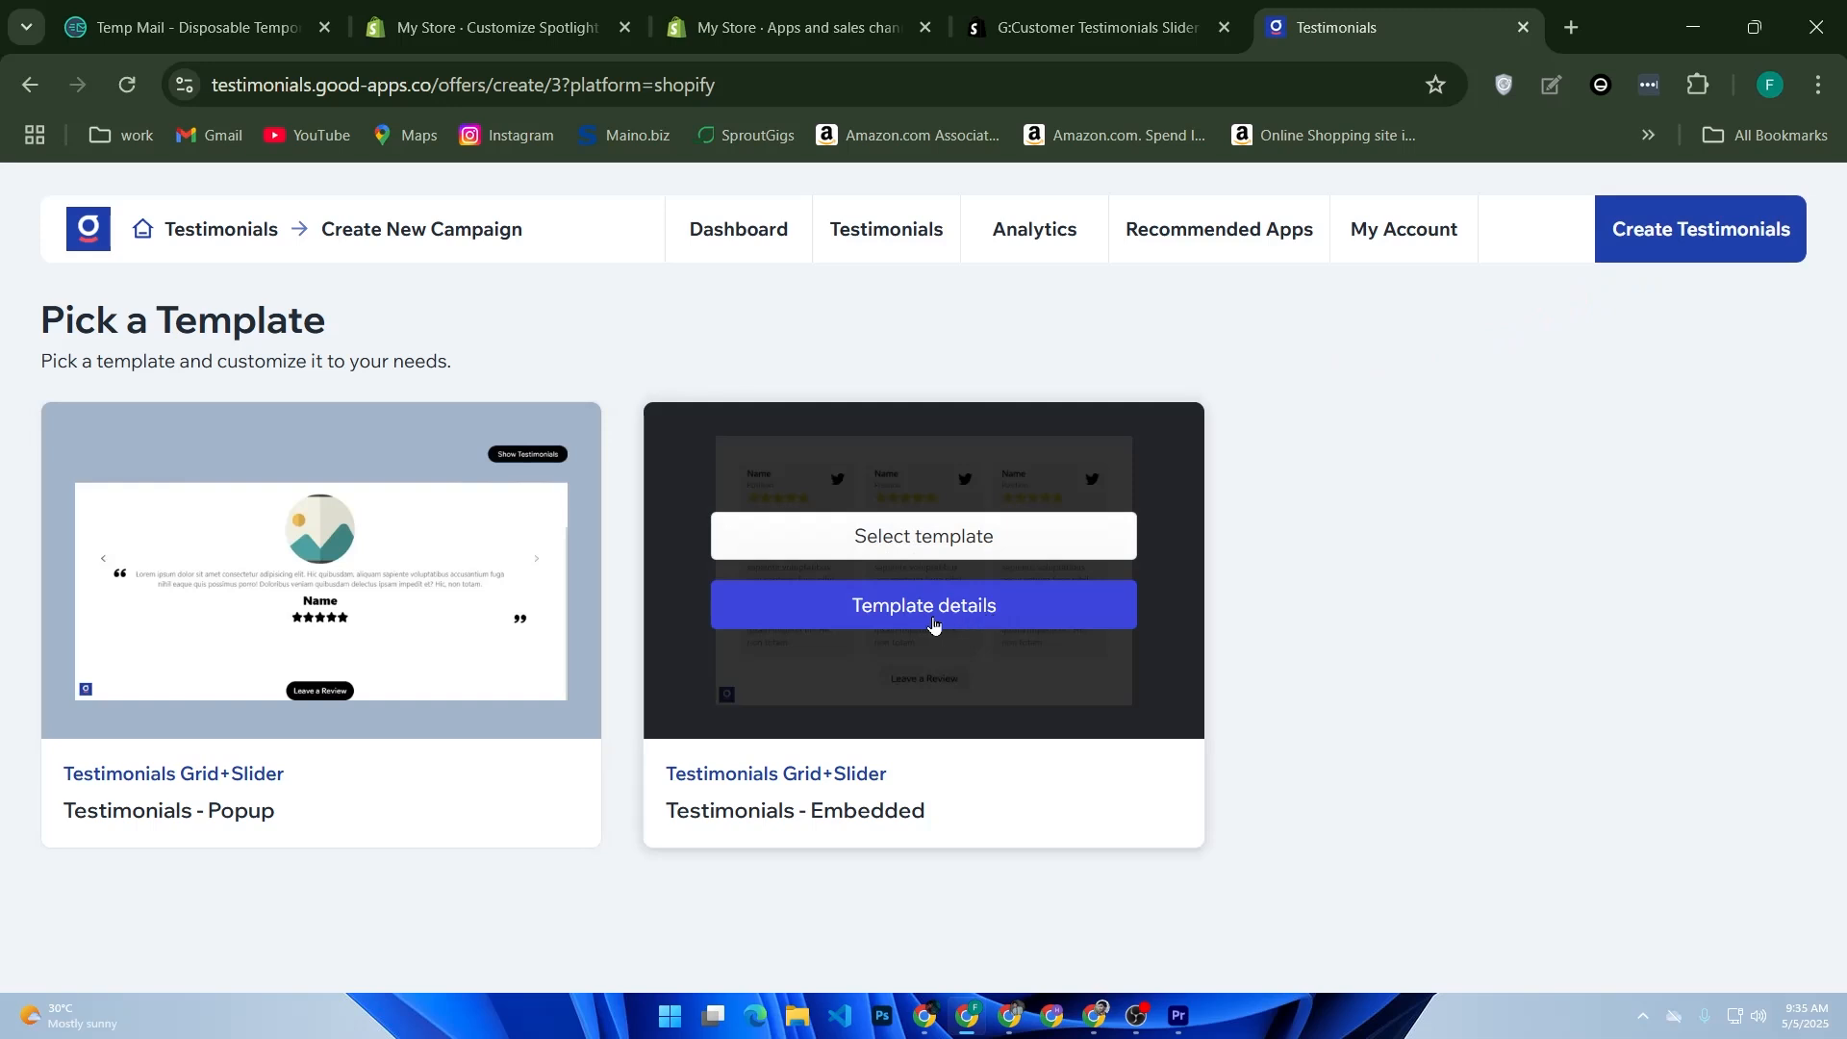
pyautogui.click(923, 556)
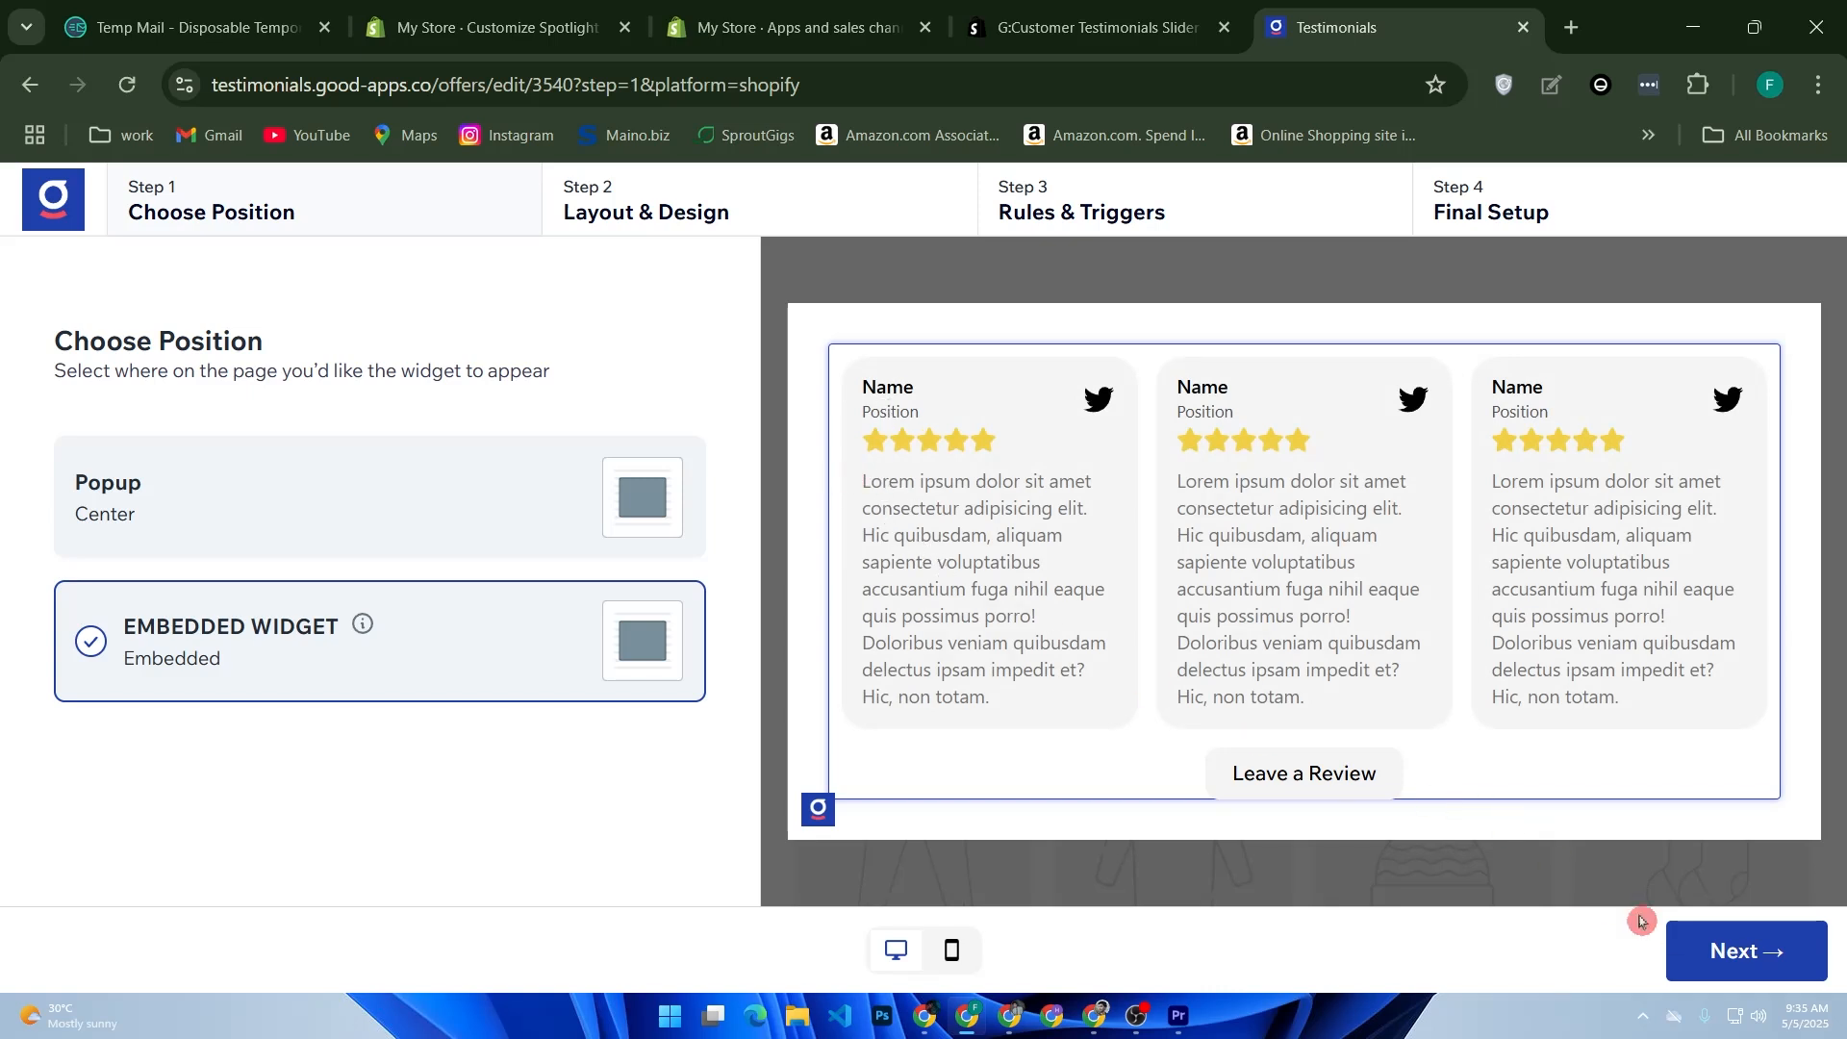
pyautogui.click(1739, 956)
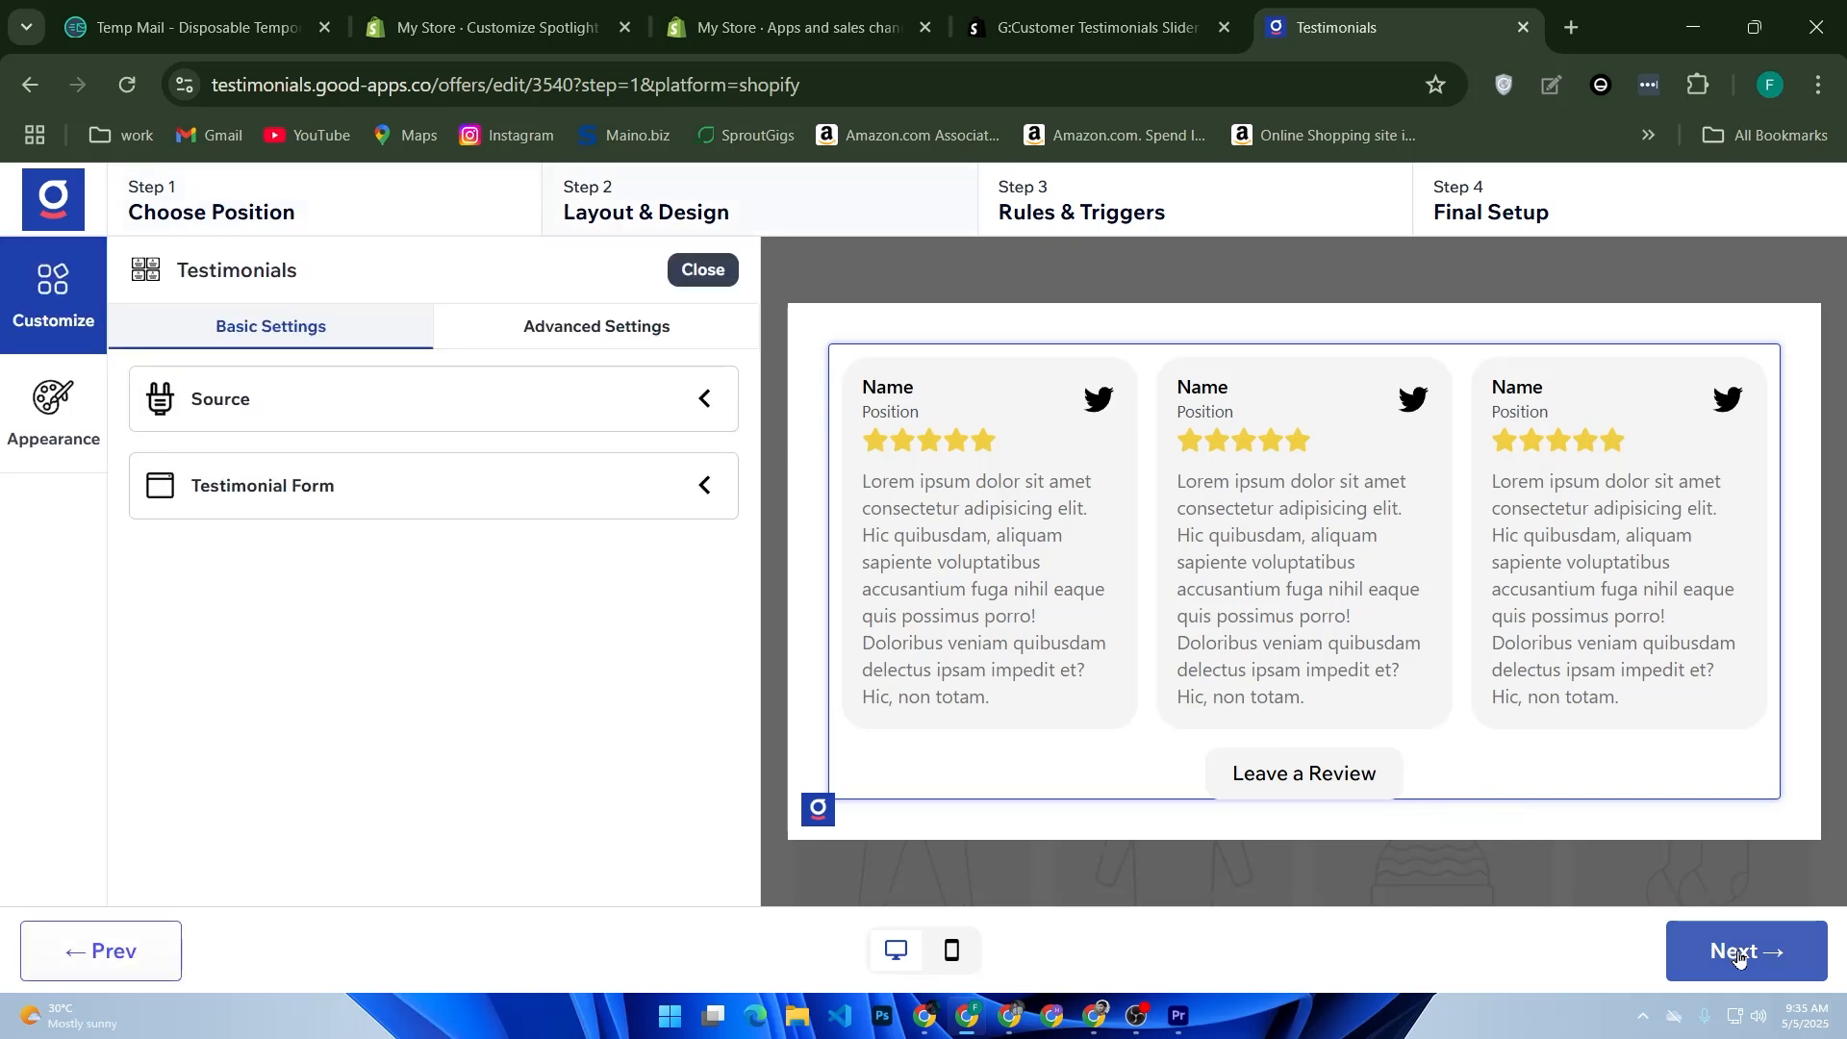
# - Look through the Testimonials widget's source and testimonial form settings, including the form title, rating title and review button label
pyautogui.click(604, 330)
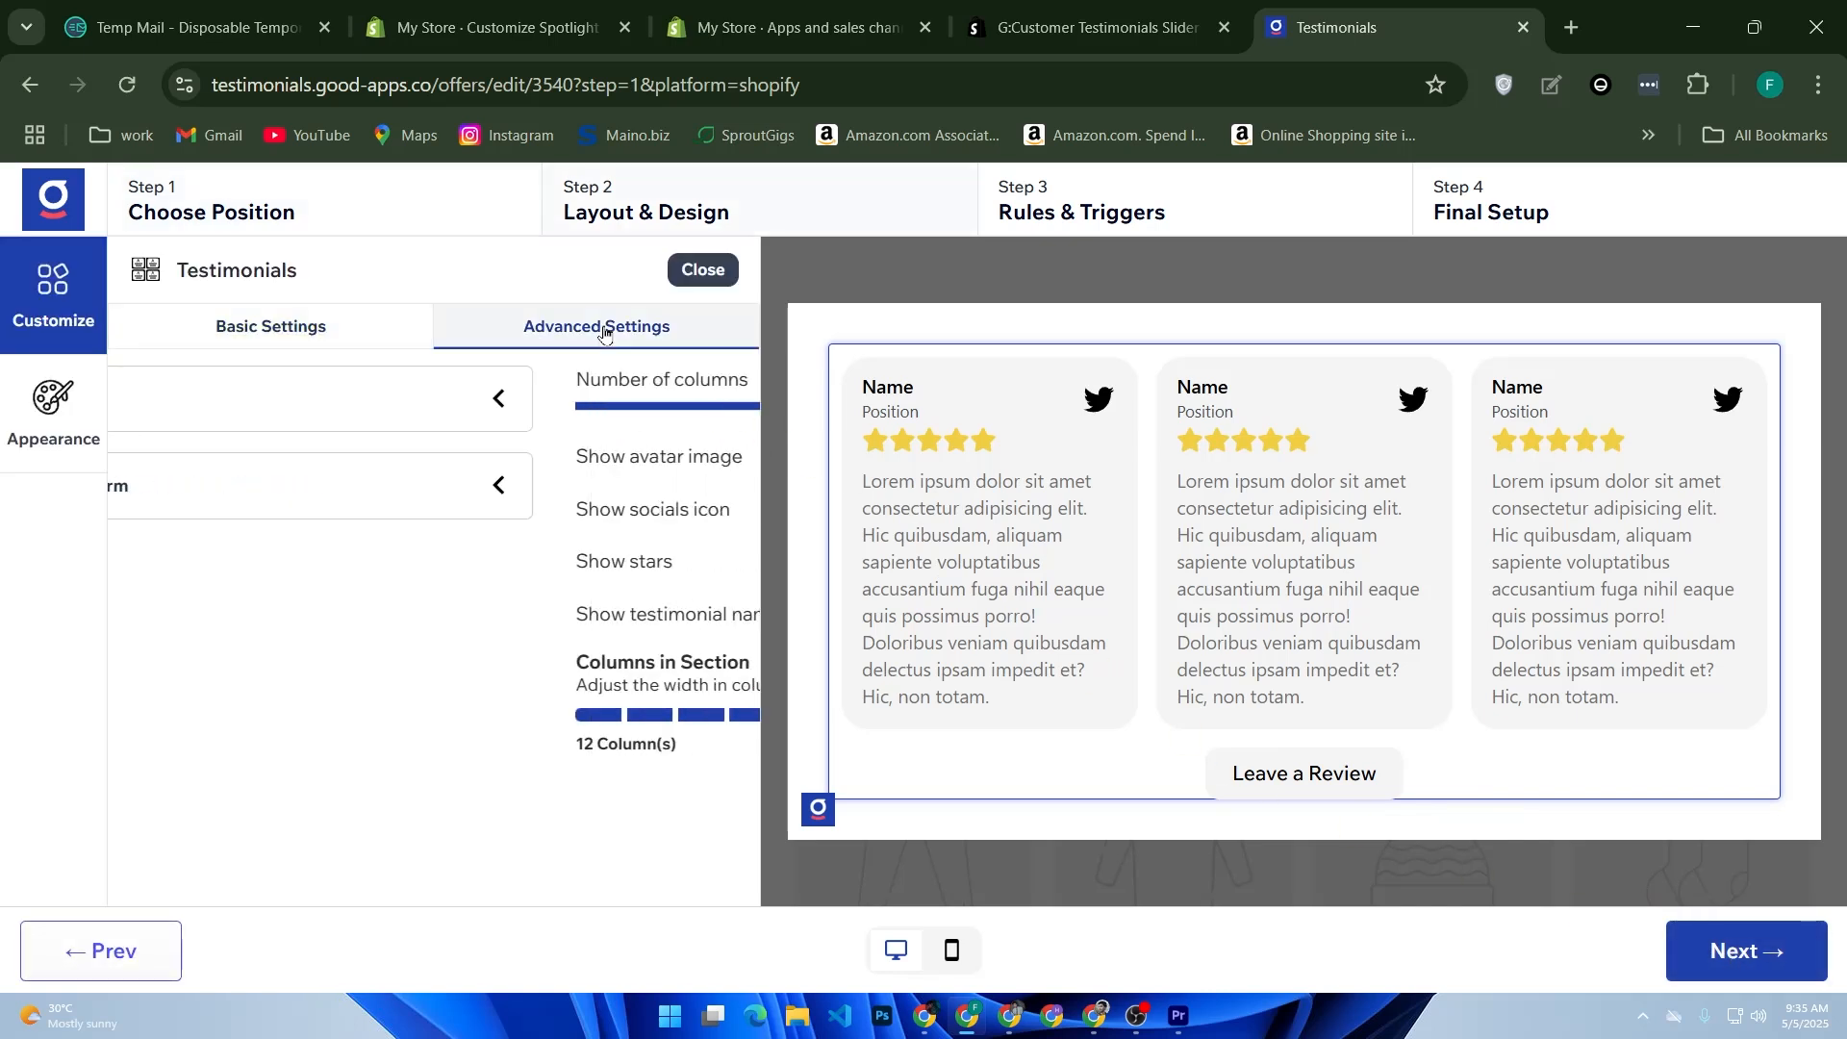
pyautogui.click(339, 350)
pyautogui.click(705, 399)
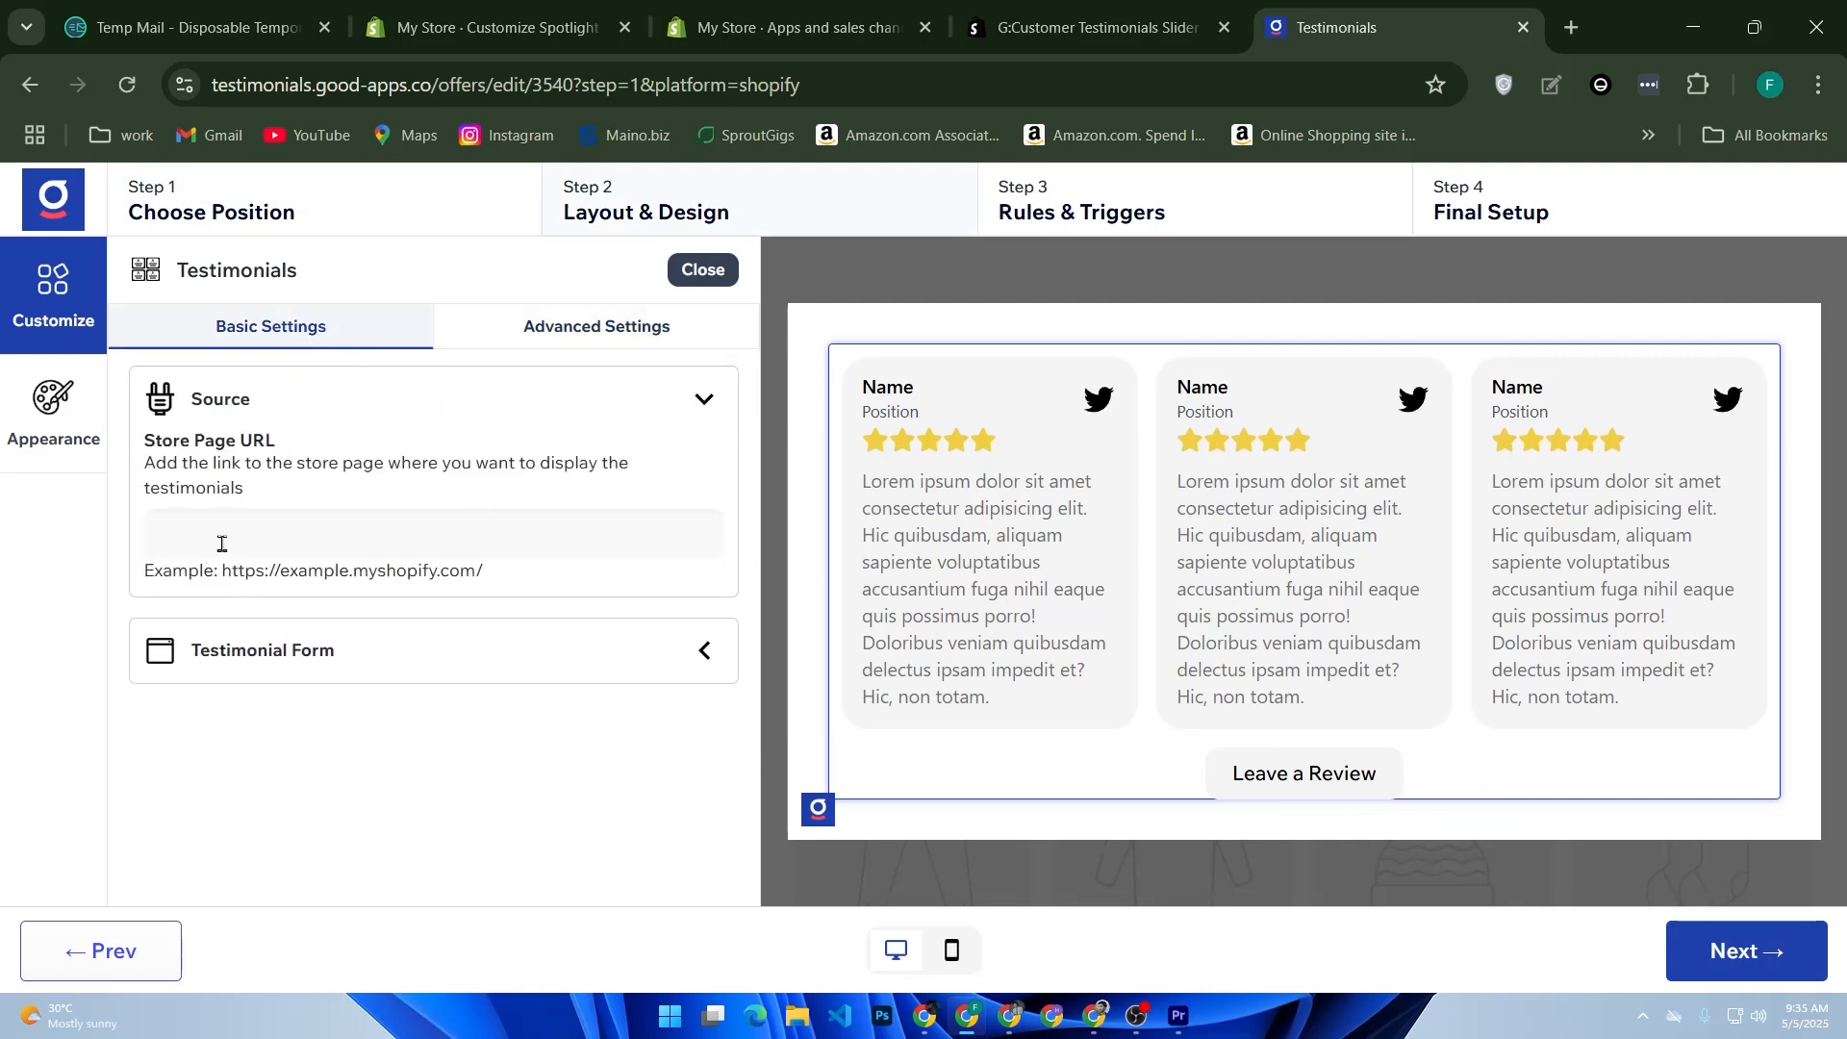
pyautogui.click(220, 534)
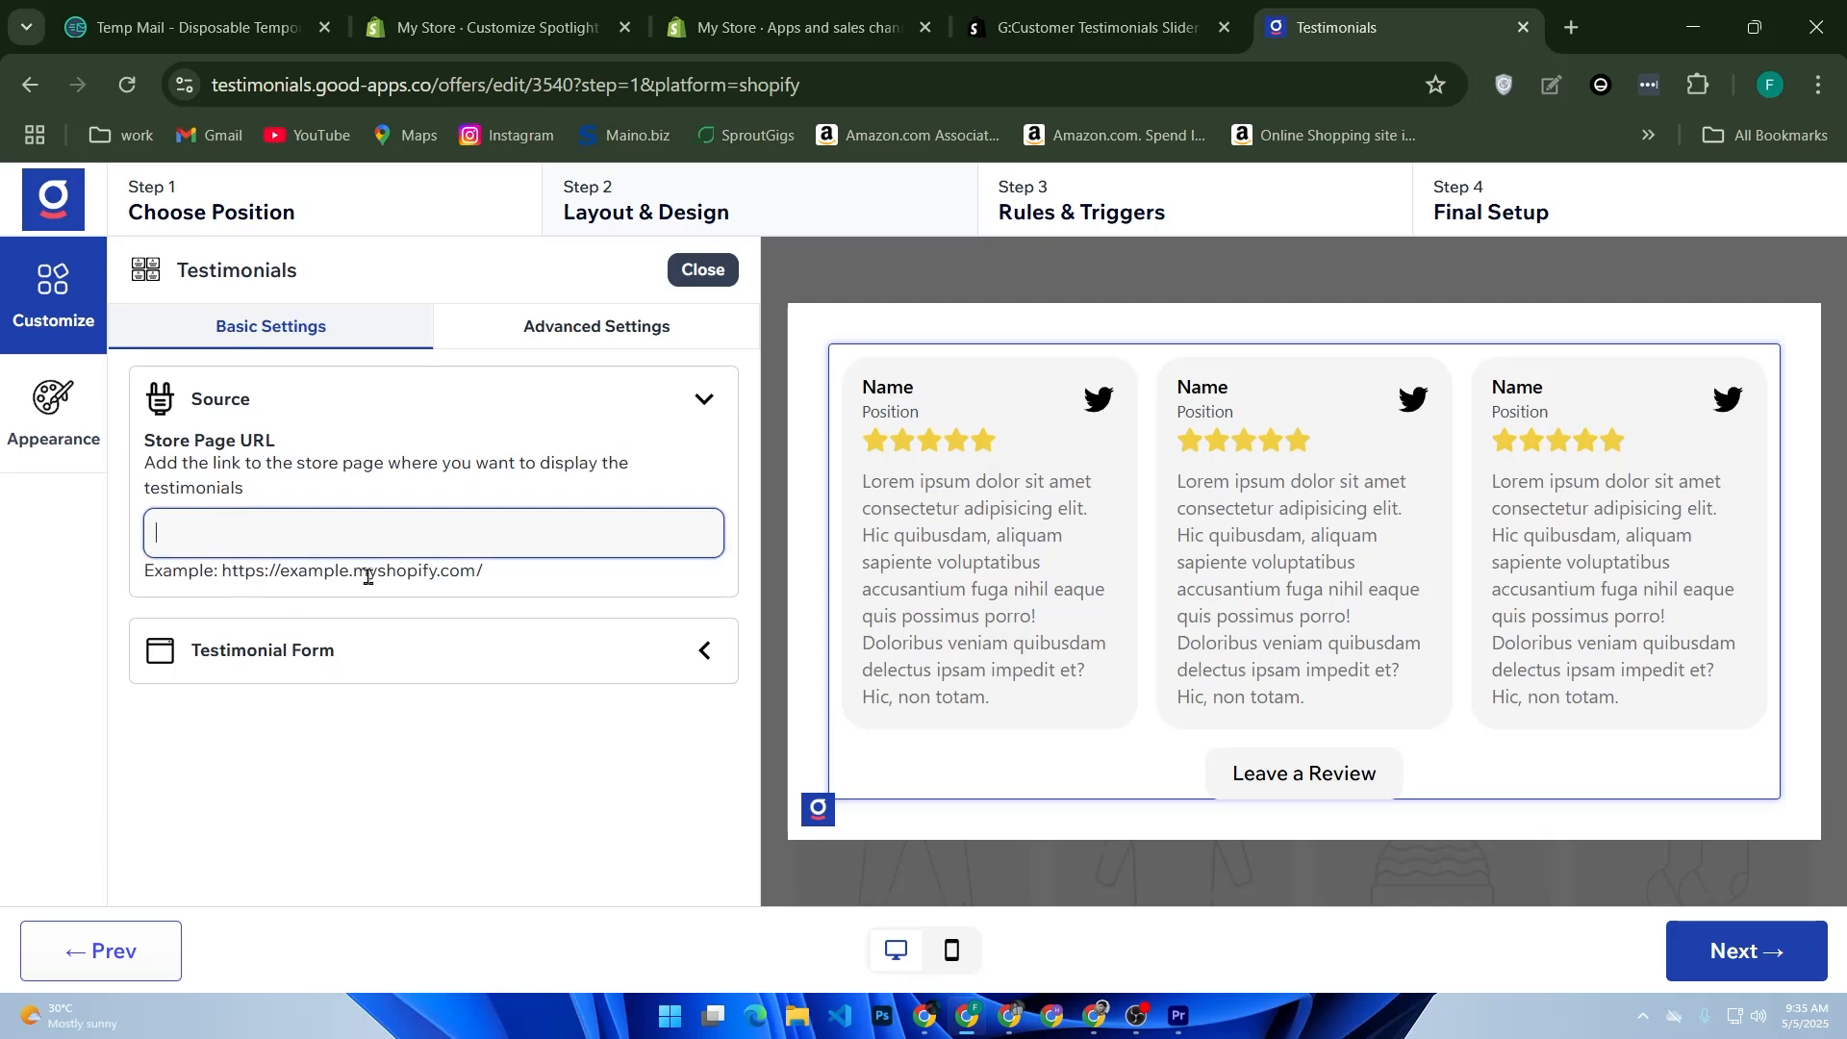
pyautogui.click(690, 651)
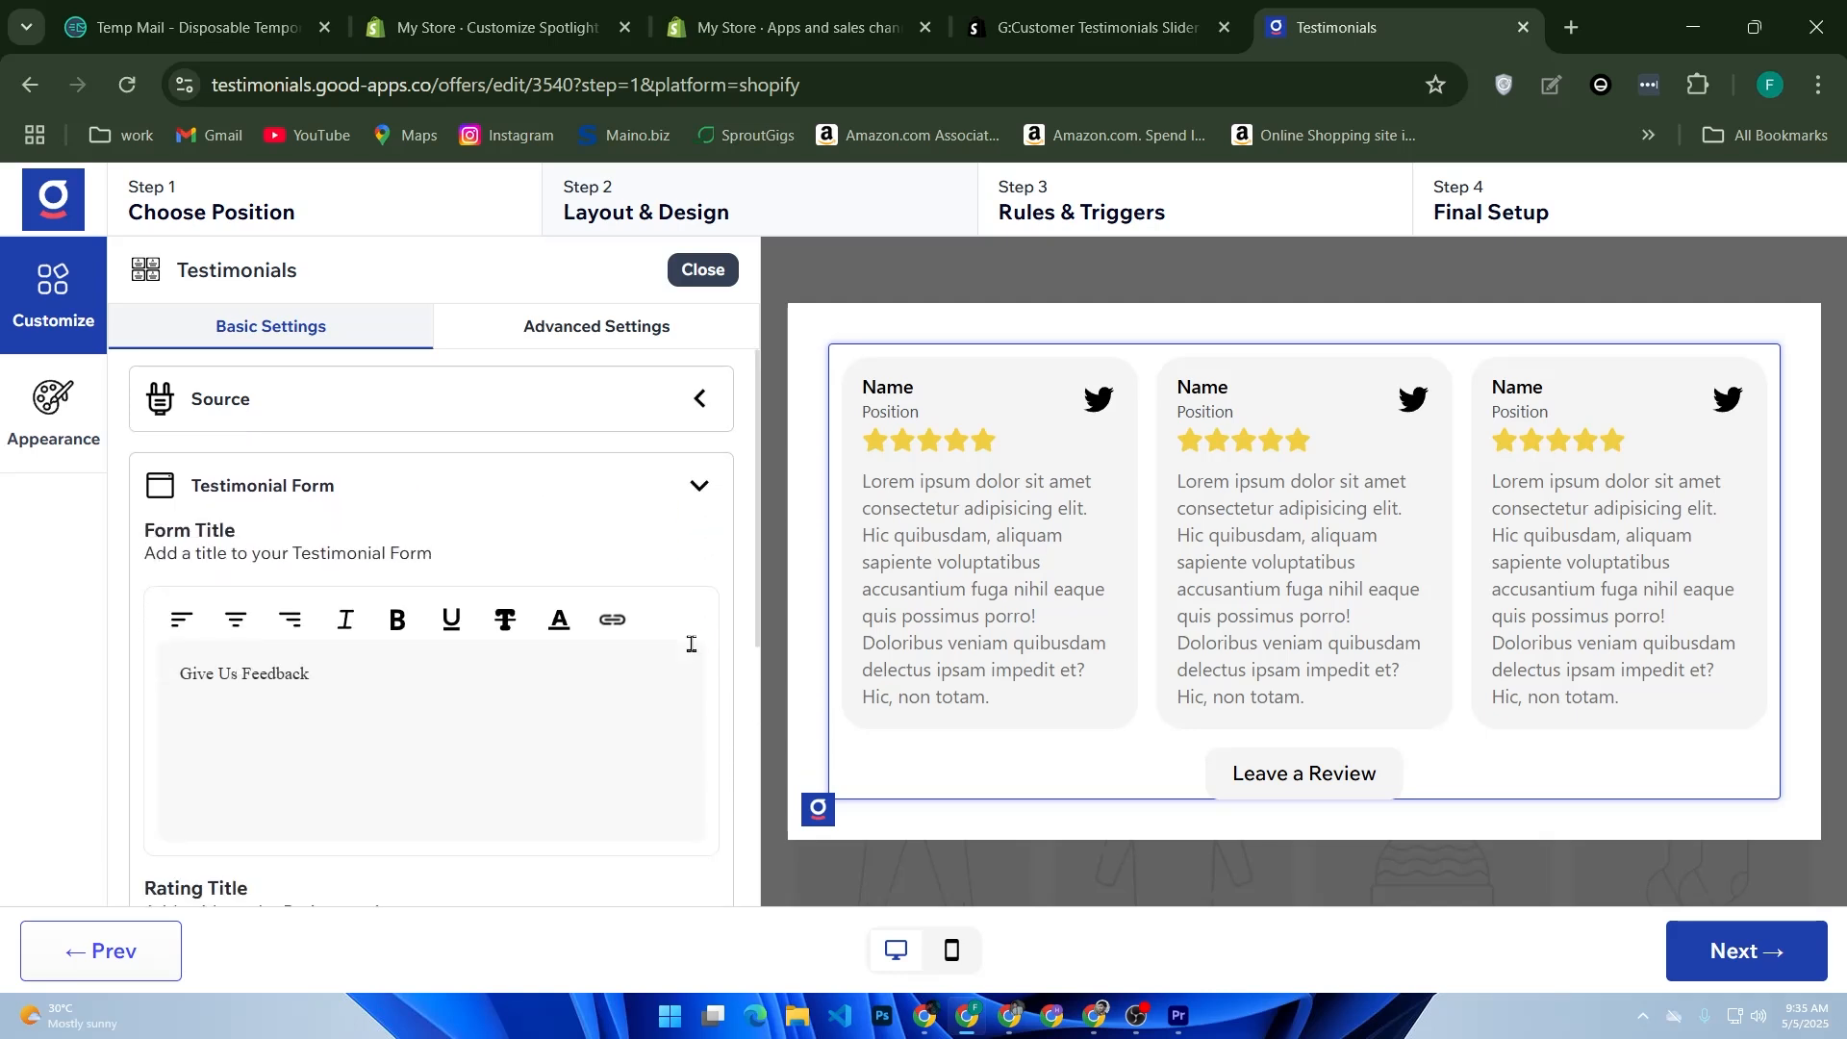
pyautogui.scroll(-5, 515, 629)
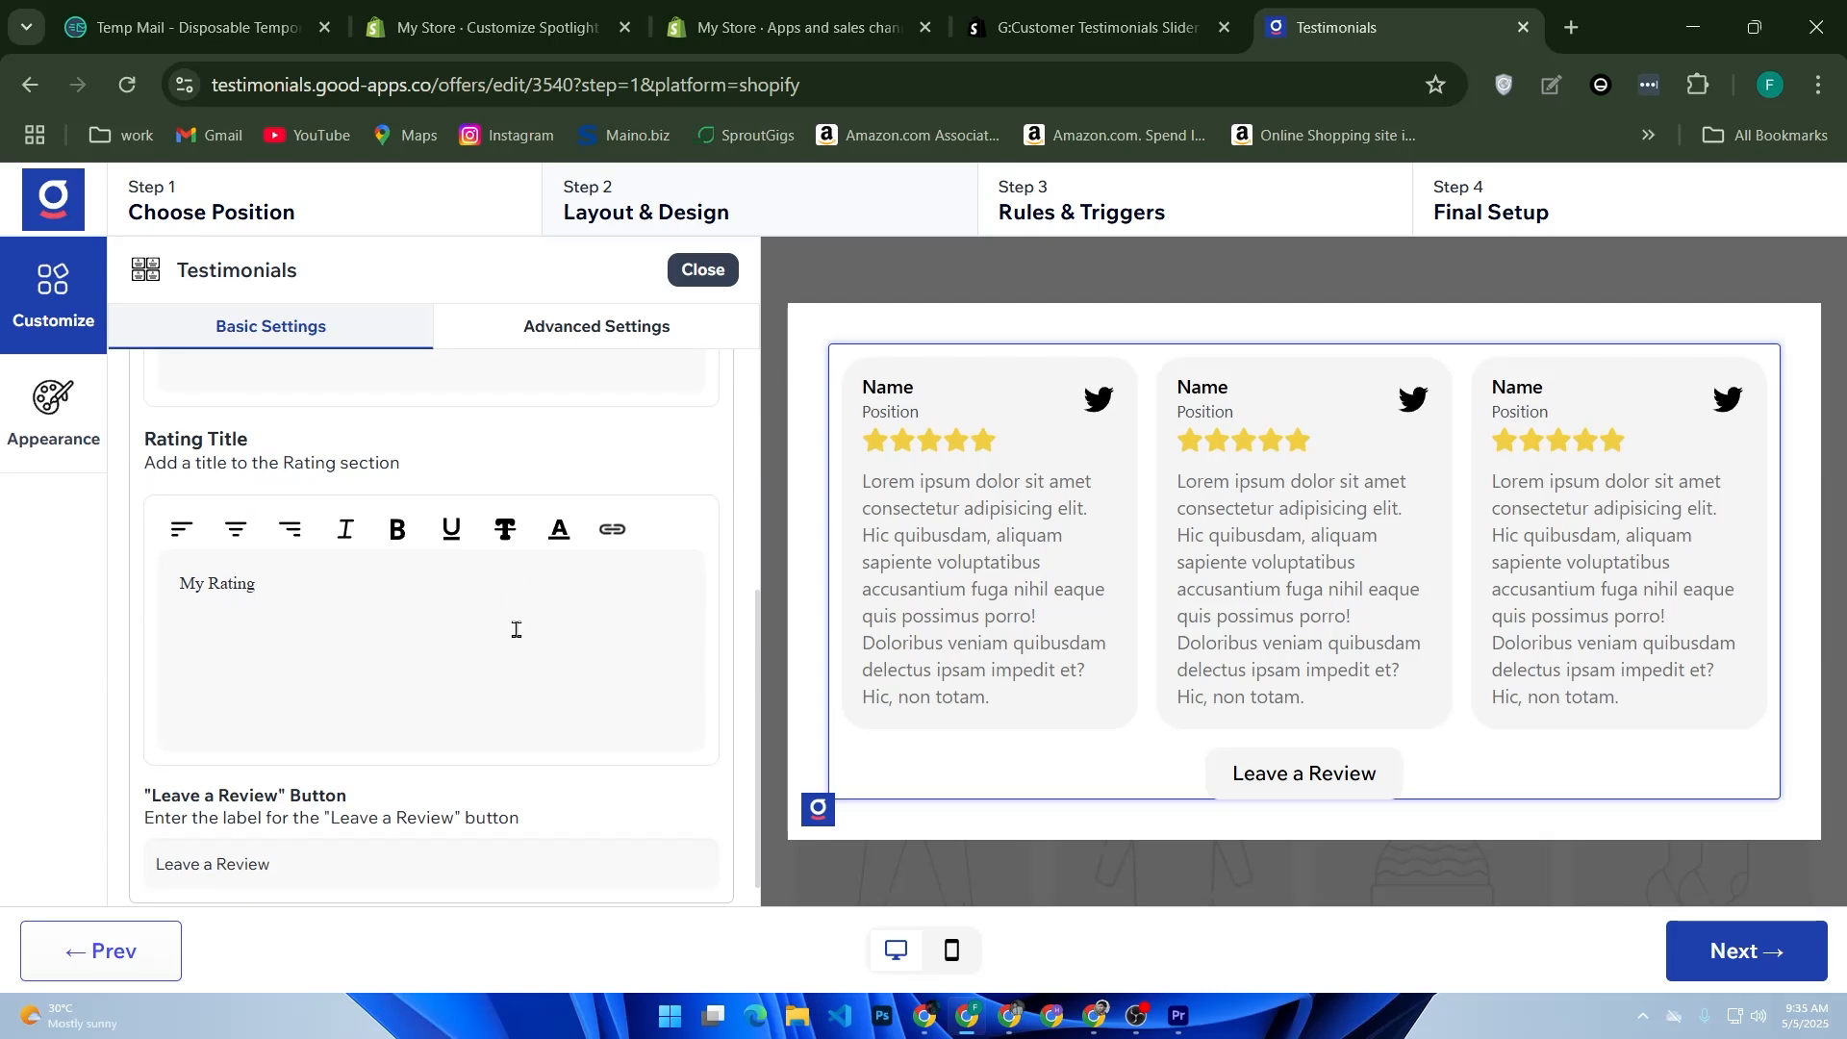
pyautogui.scroll(5, 517, 629)
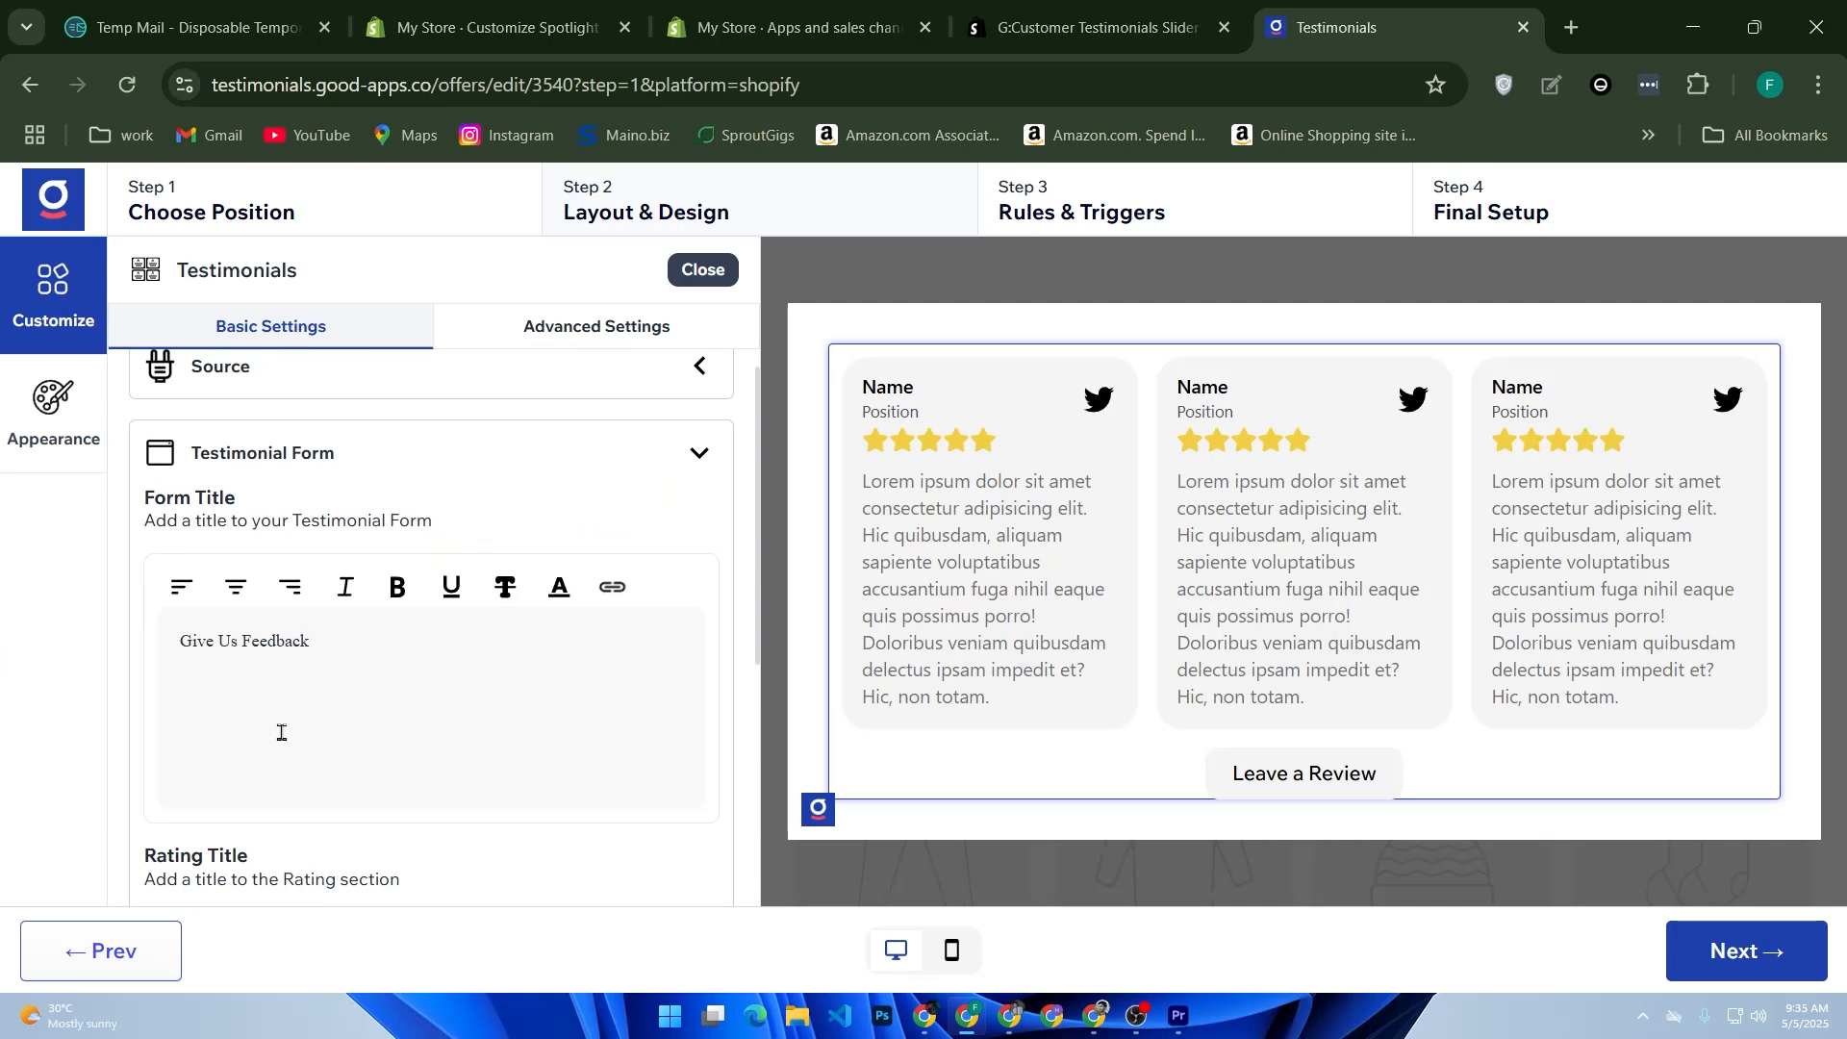
pyautogui.click(701, 481)
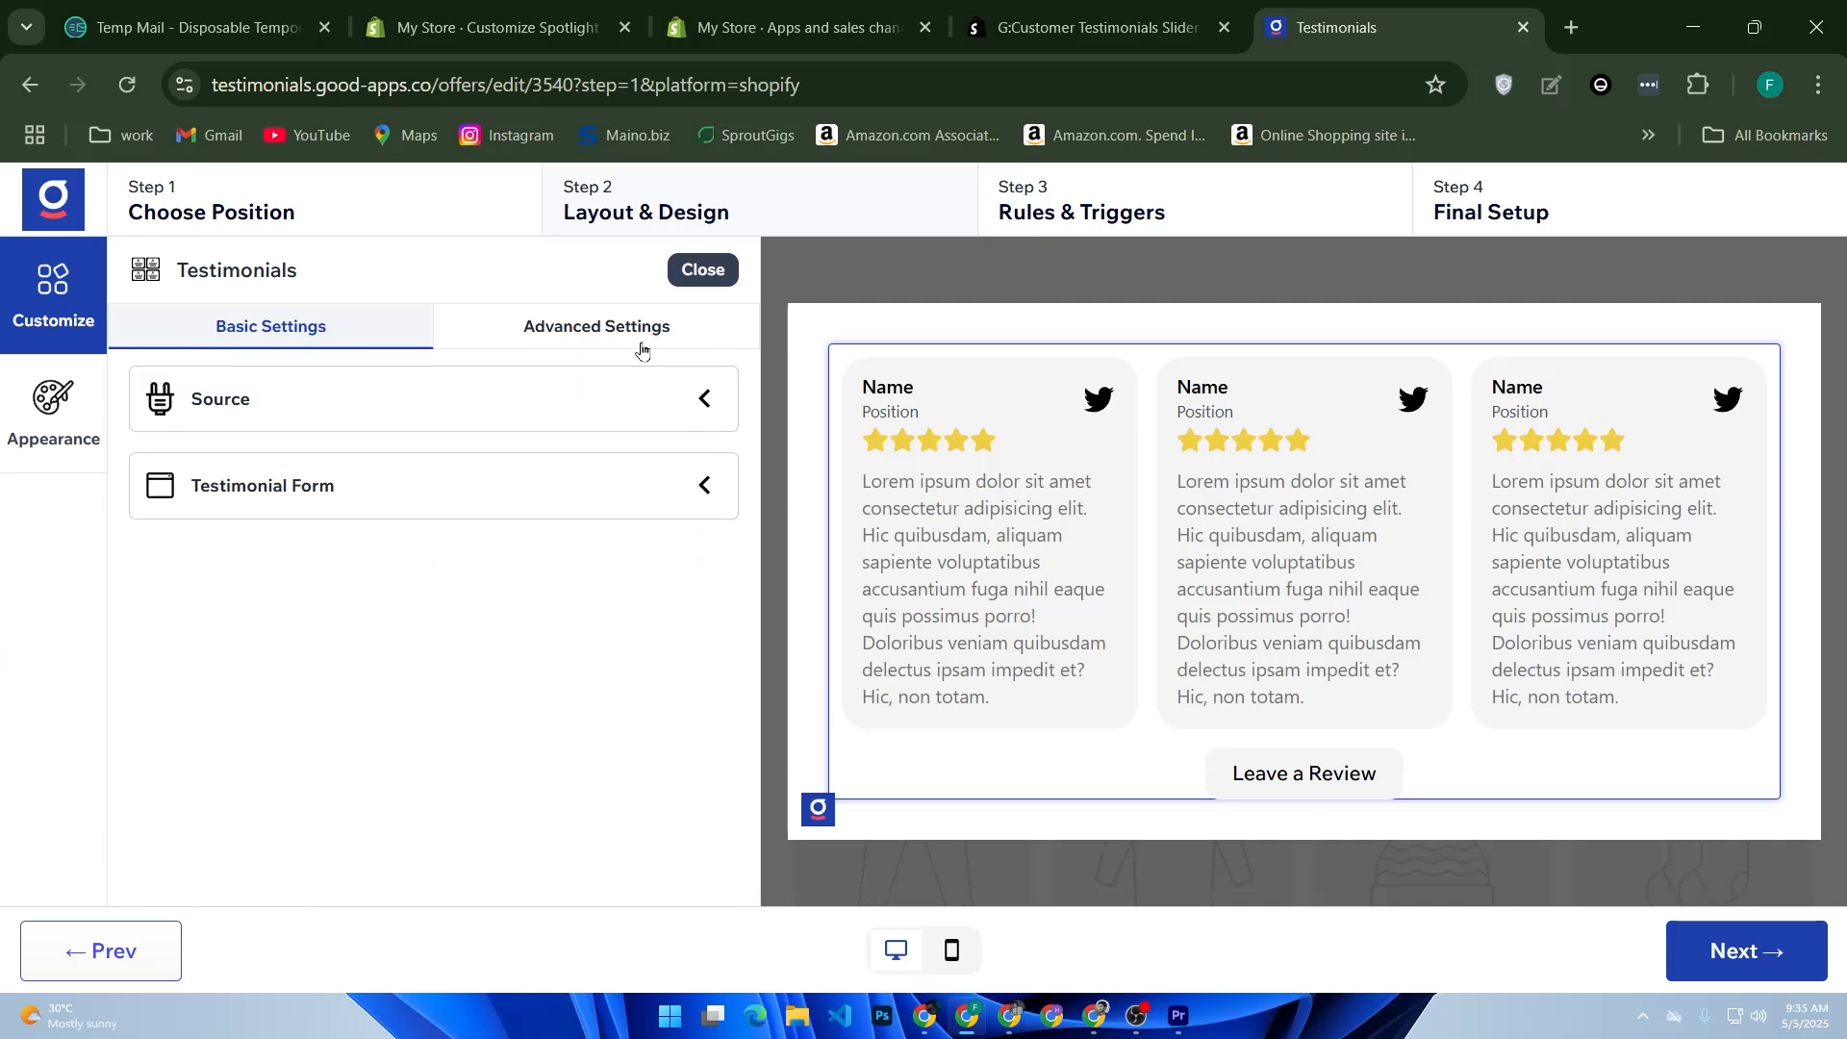
# - Try 4 columns for the Testimonials widget and set the number of columns back to 3
pyautogui.click(634, 336)
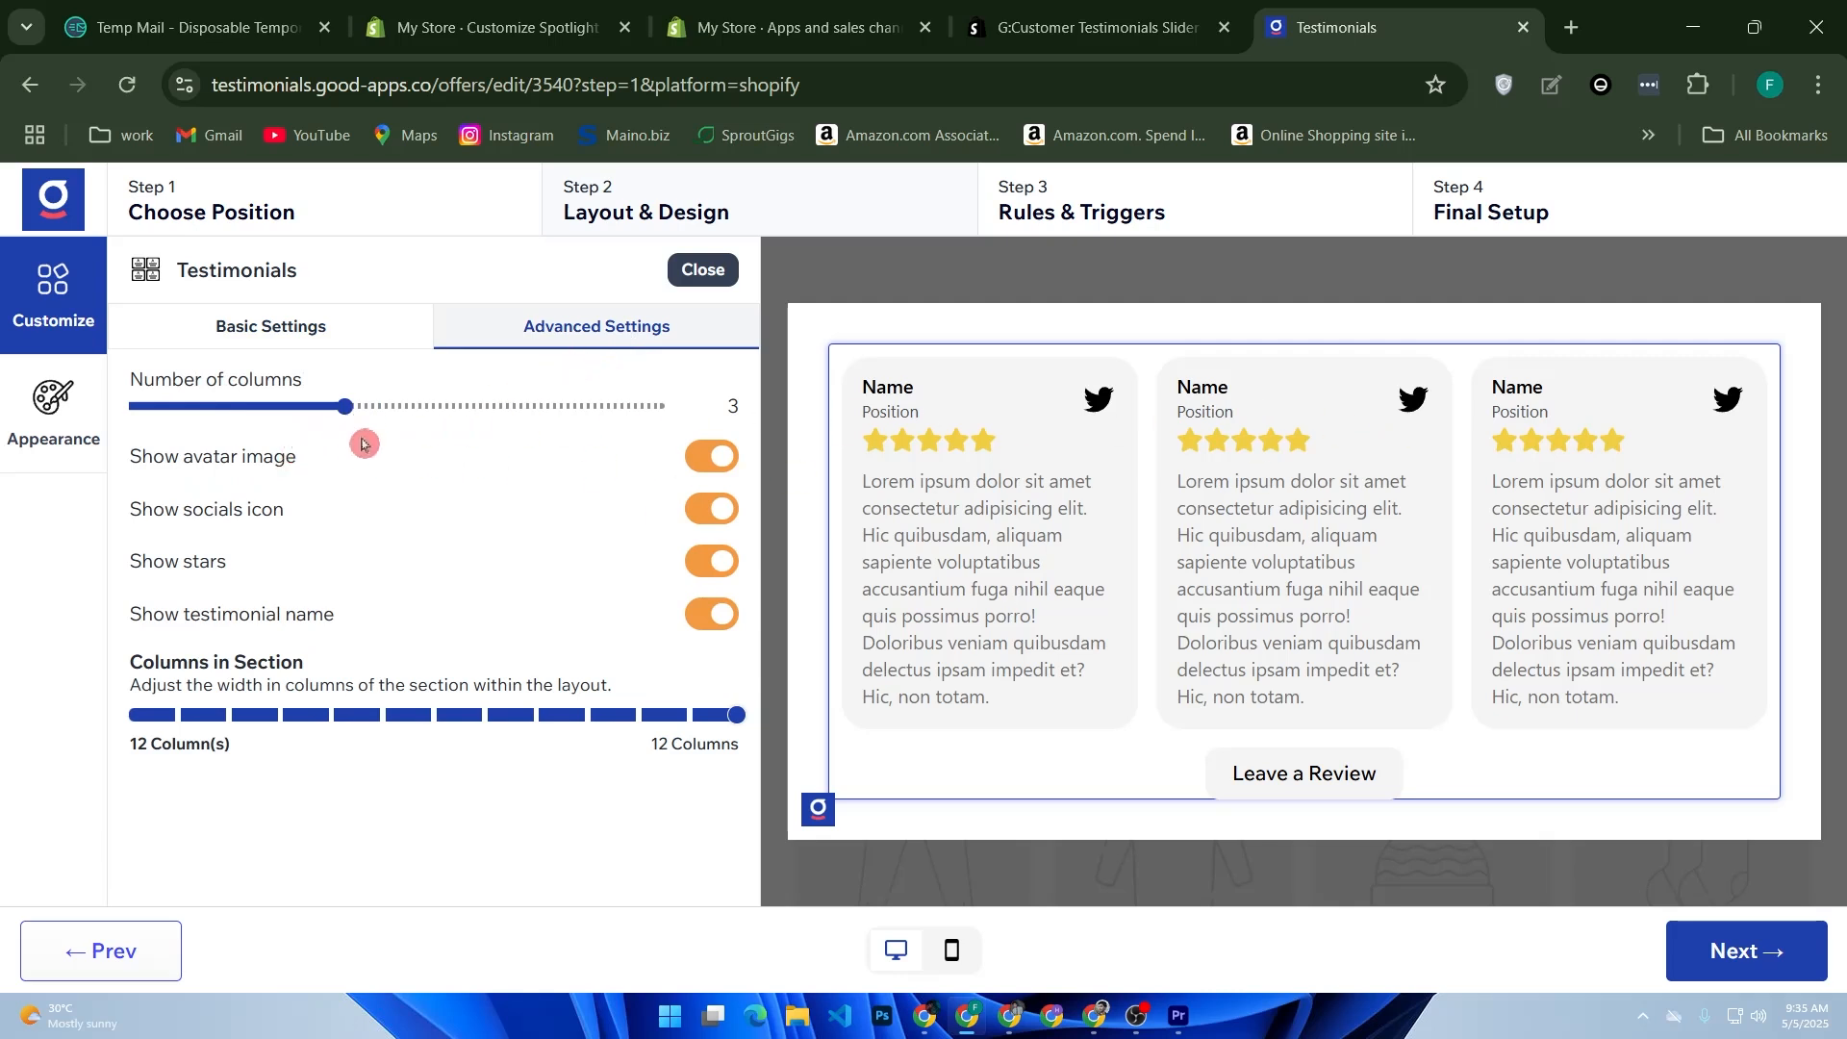
pyautogui.moveTo(348, 412); pyautogui.dragTo(420, 417)
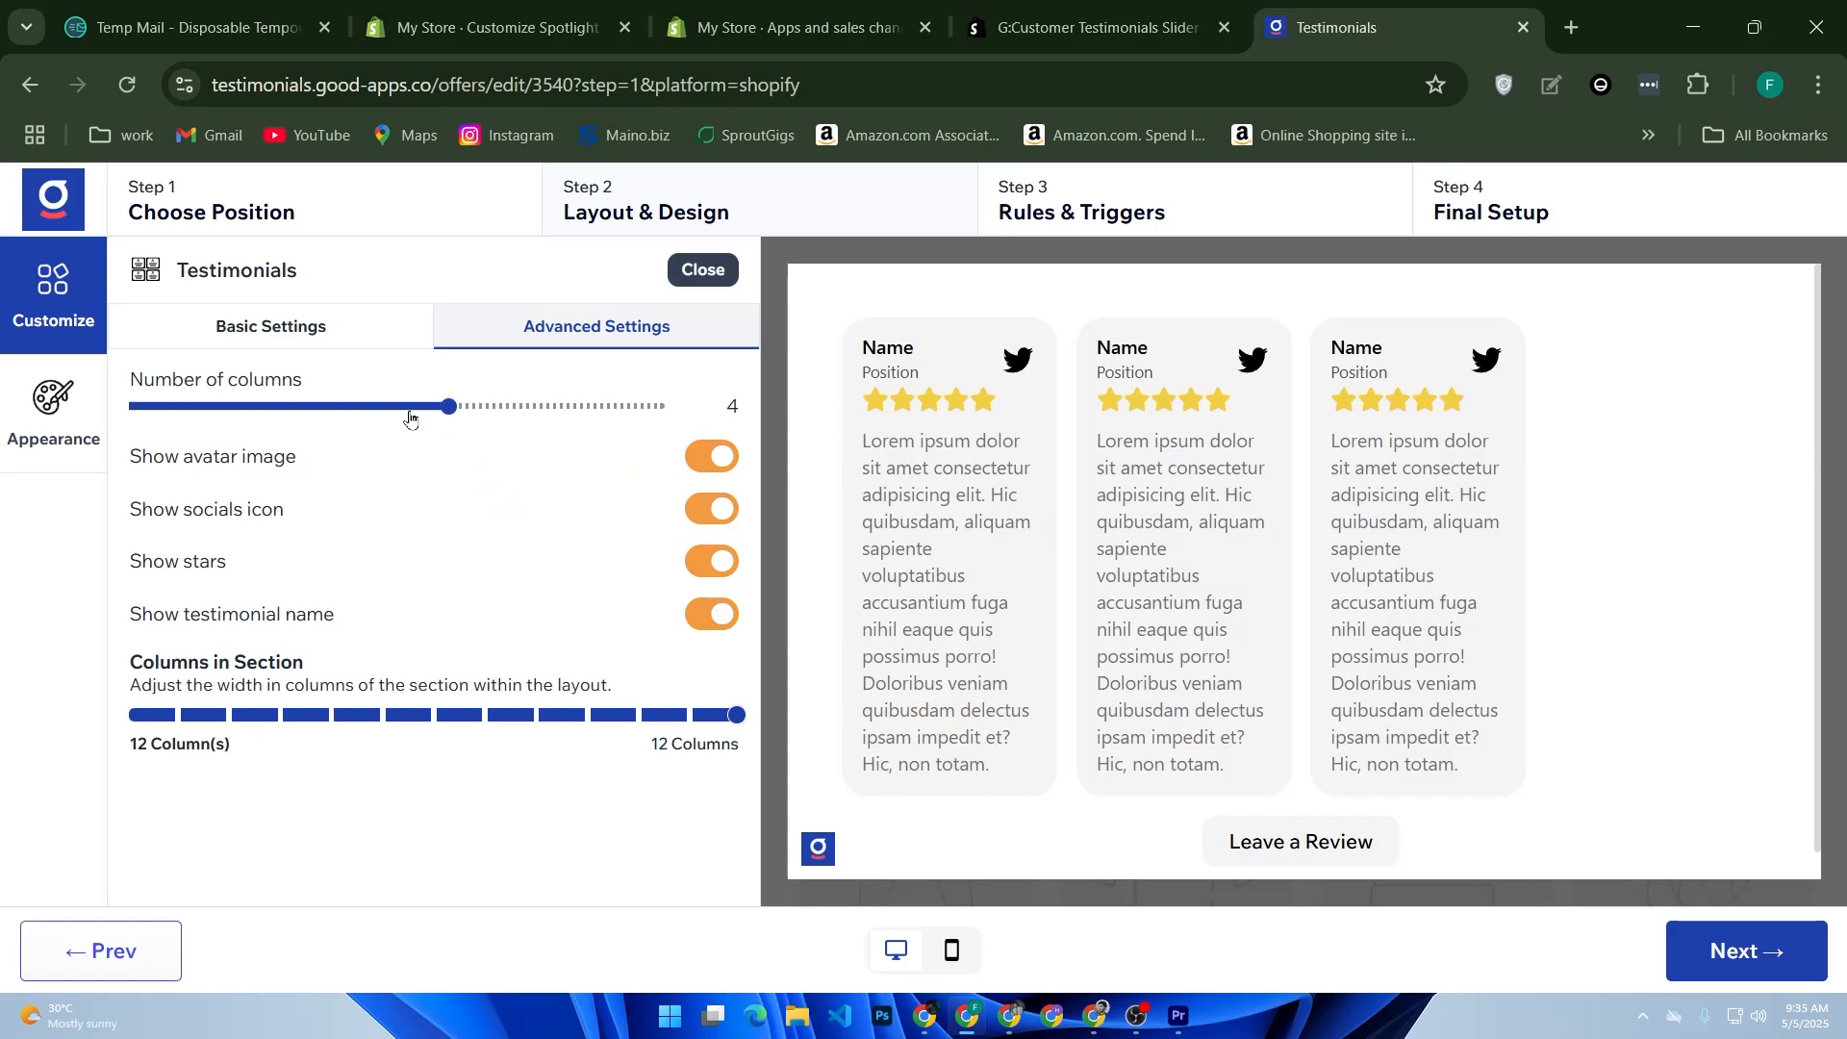
pyautogui.click(366, 414)
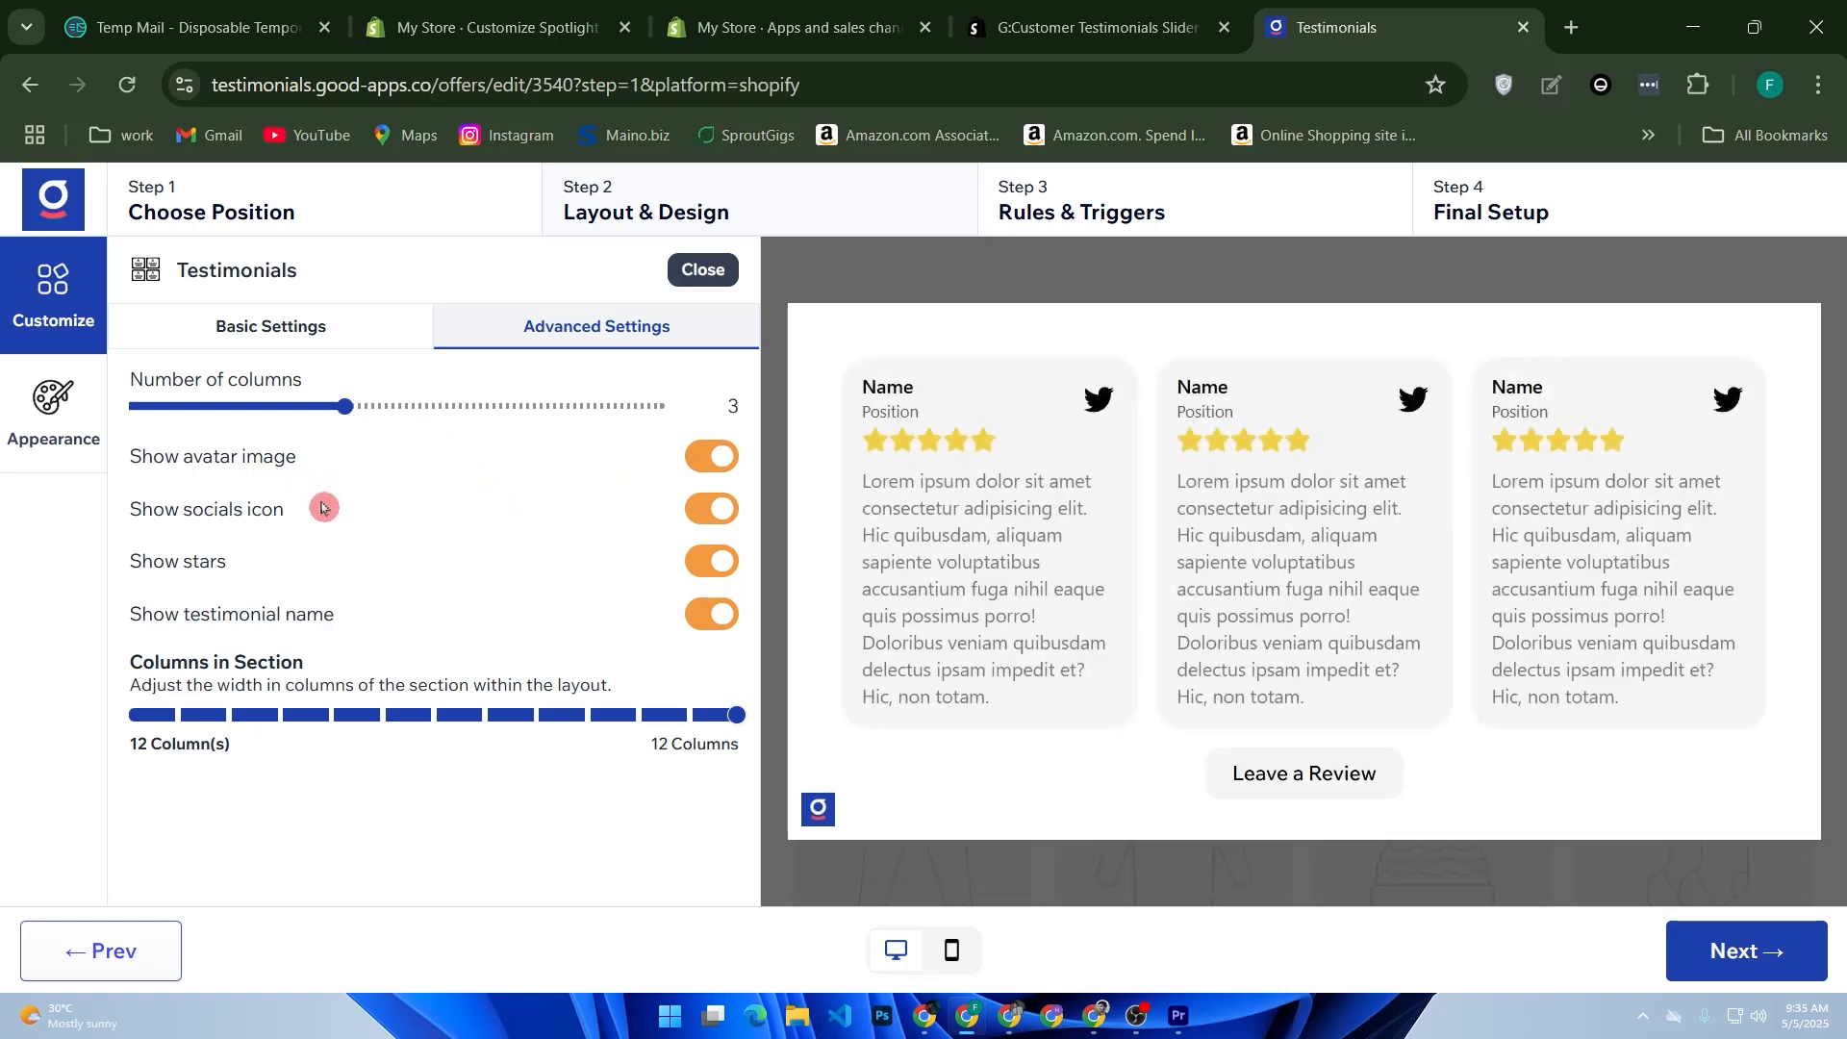
pyautogui.doubleClick(993, 589)
pyautogui.tripleClick(994, 588)
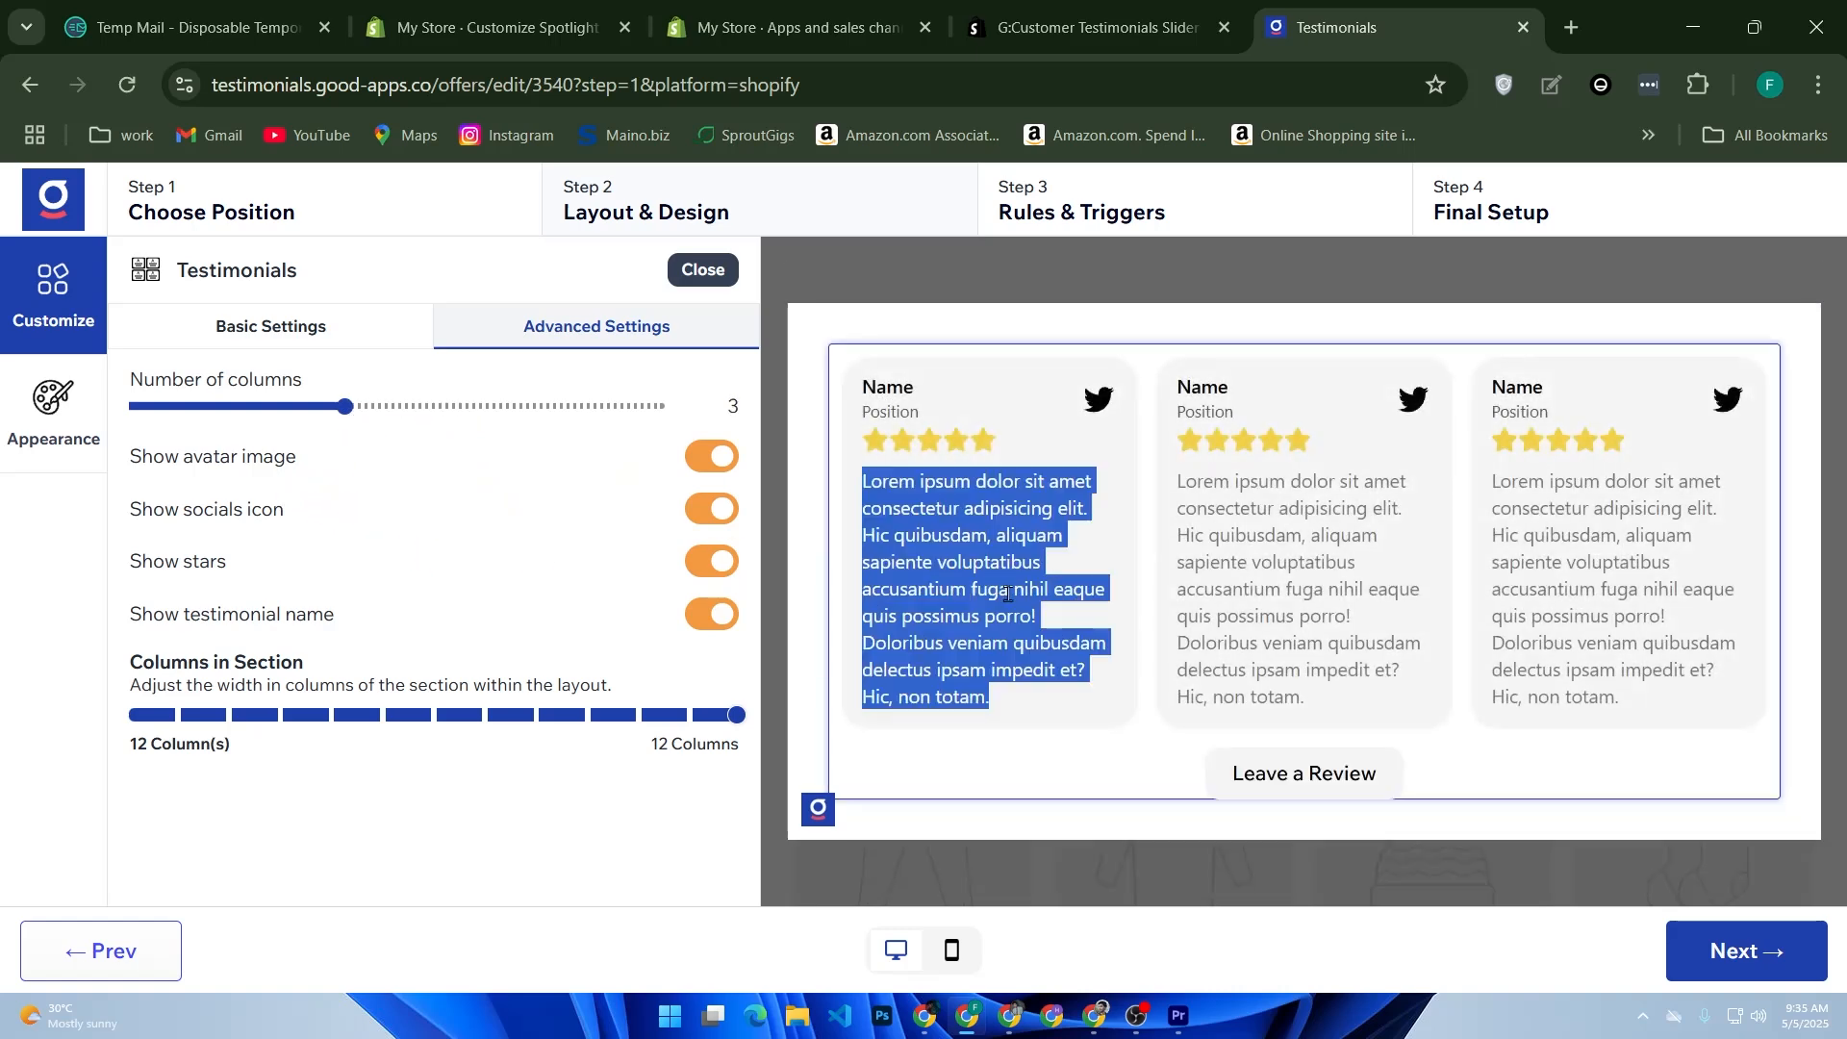
# - Publish the testimonials campaign with its default rules and setup, and open its store preview
pyautogui.click(1699, 955)
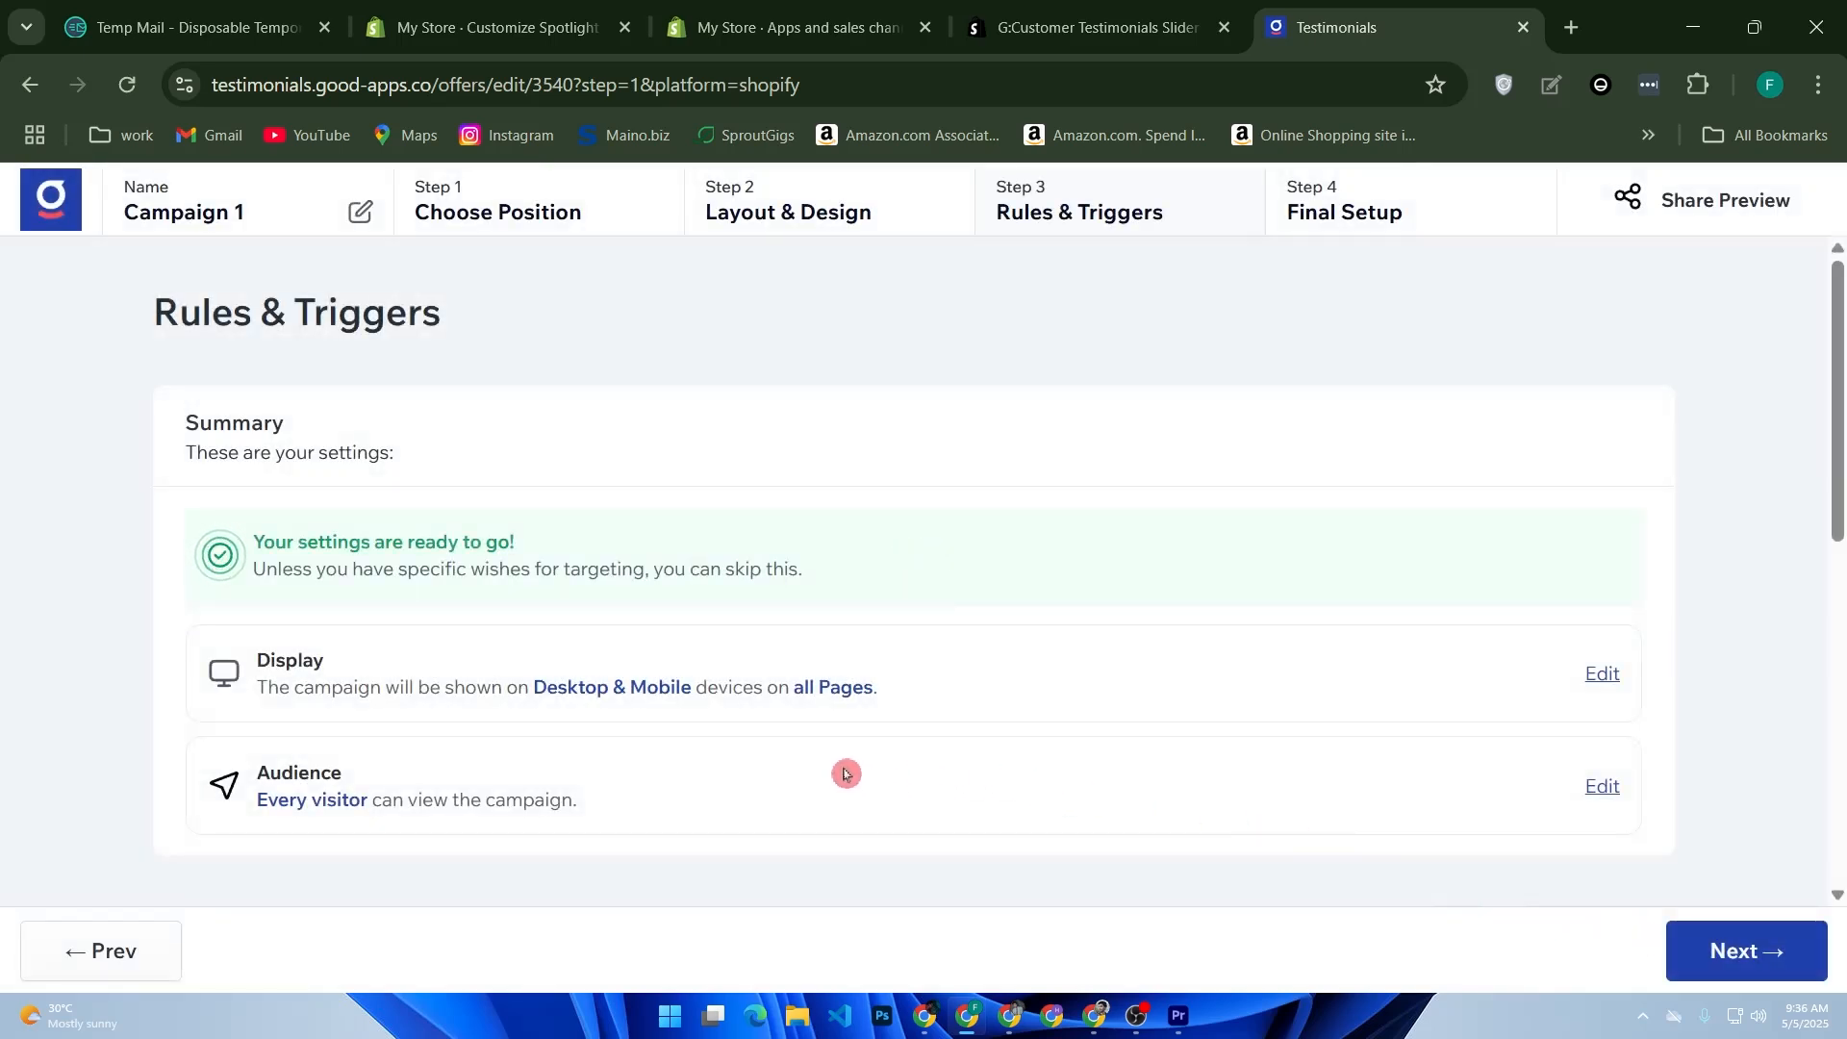
pyautogui.click(1708, 945)
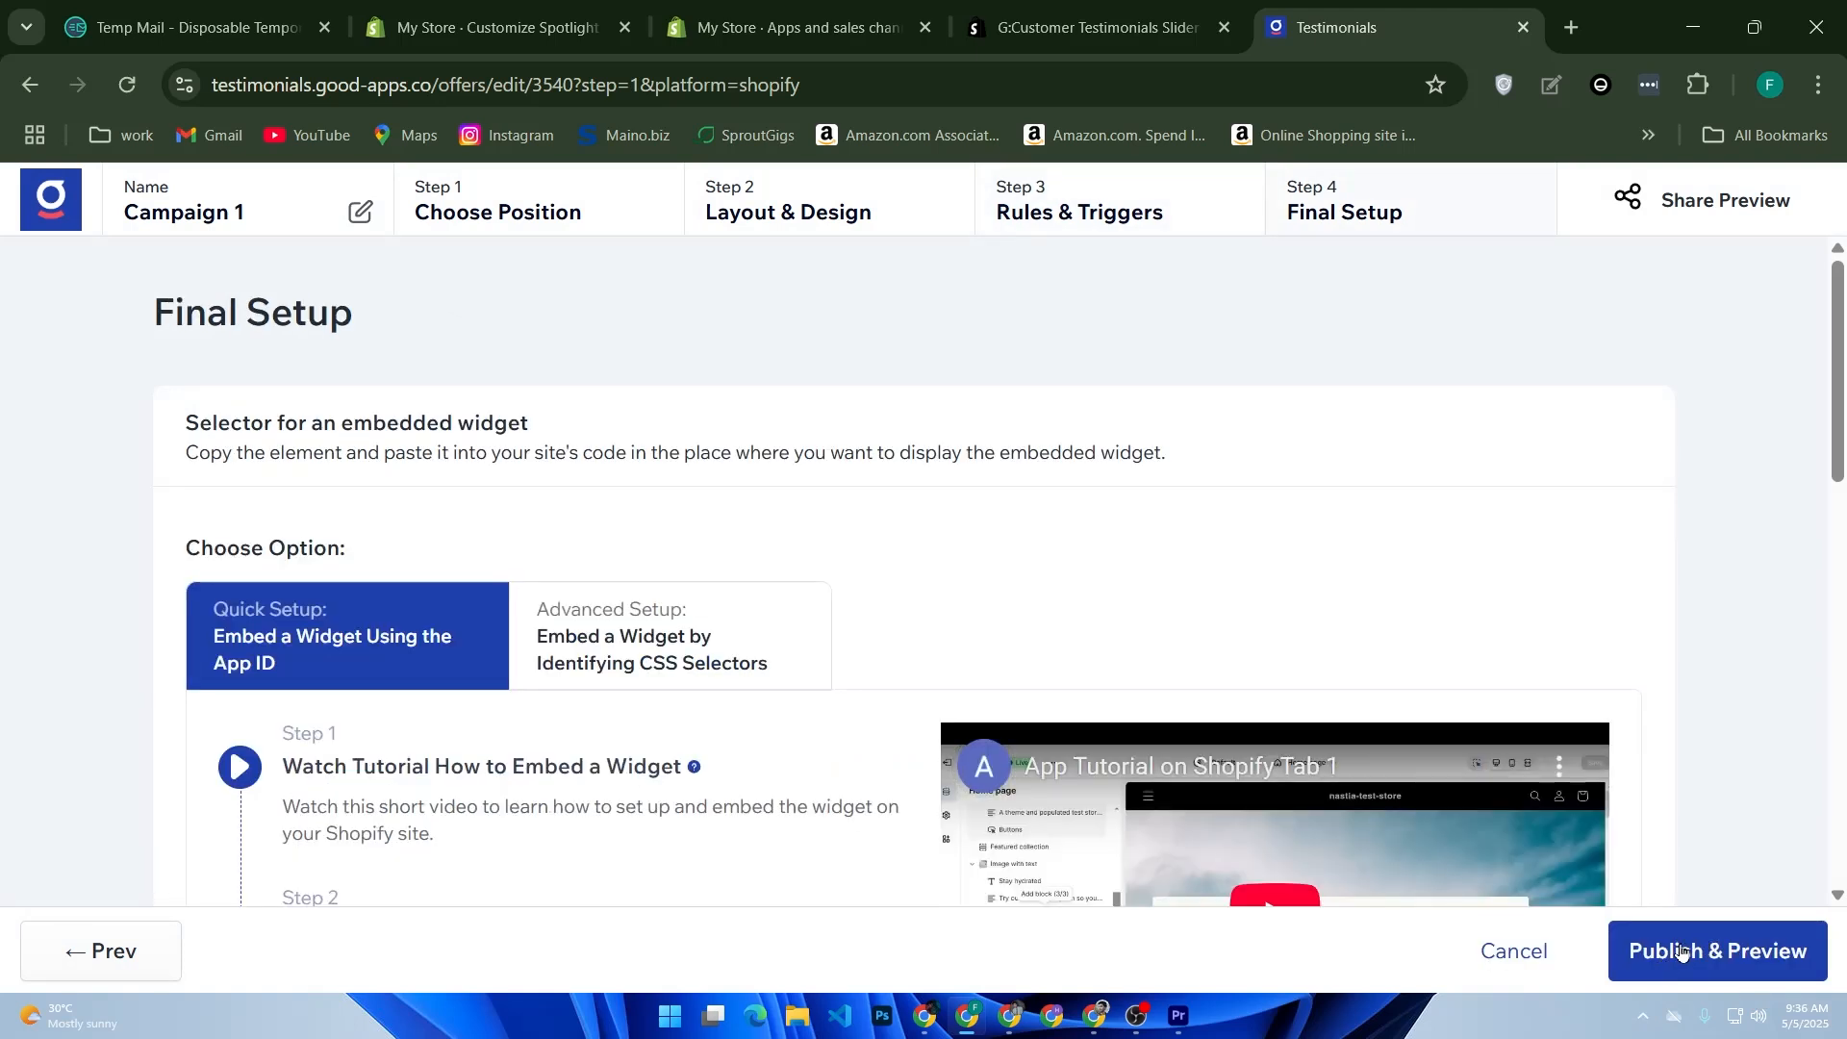
pyautogui.click(1682, 952)
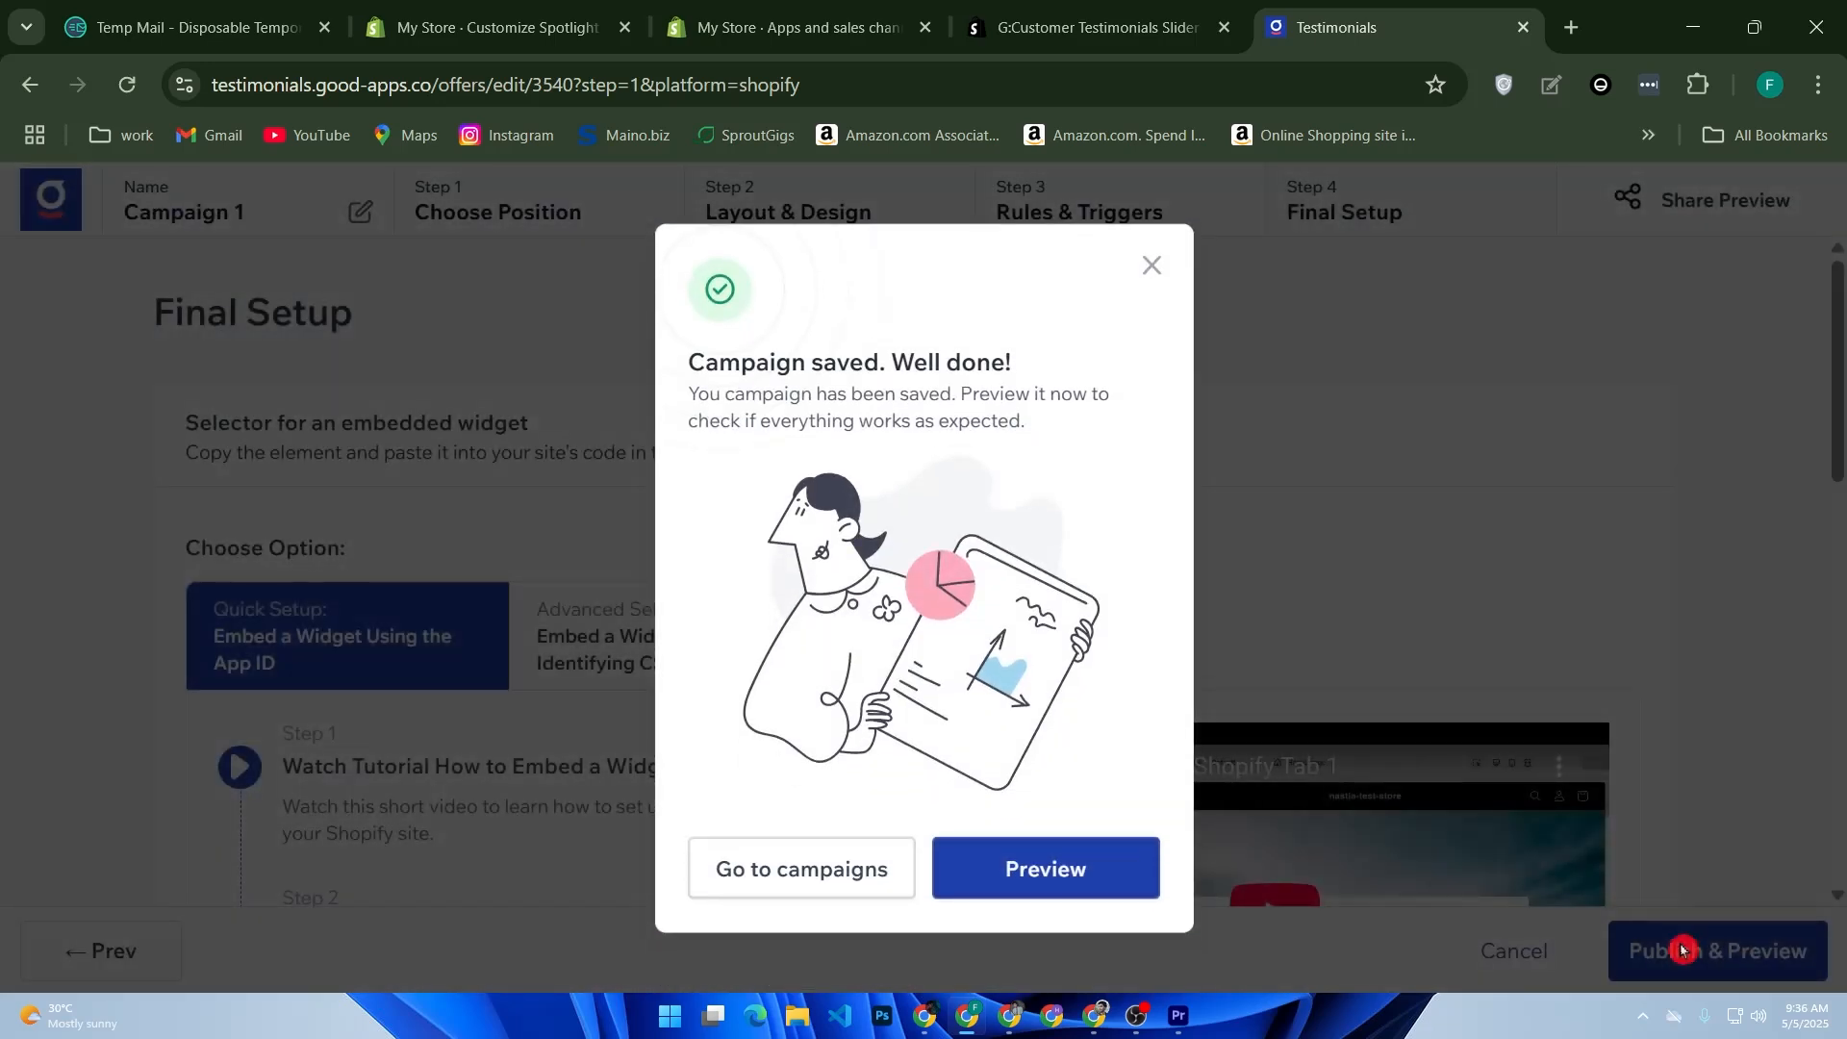
pyautogui.click(1001, 871)
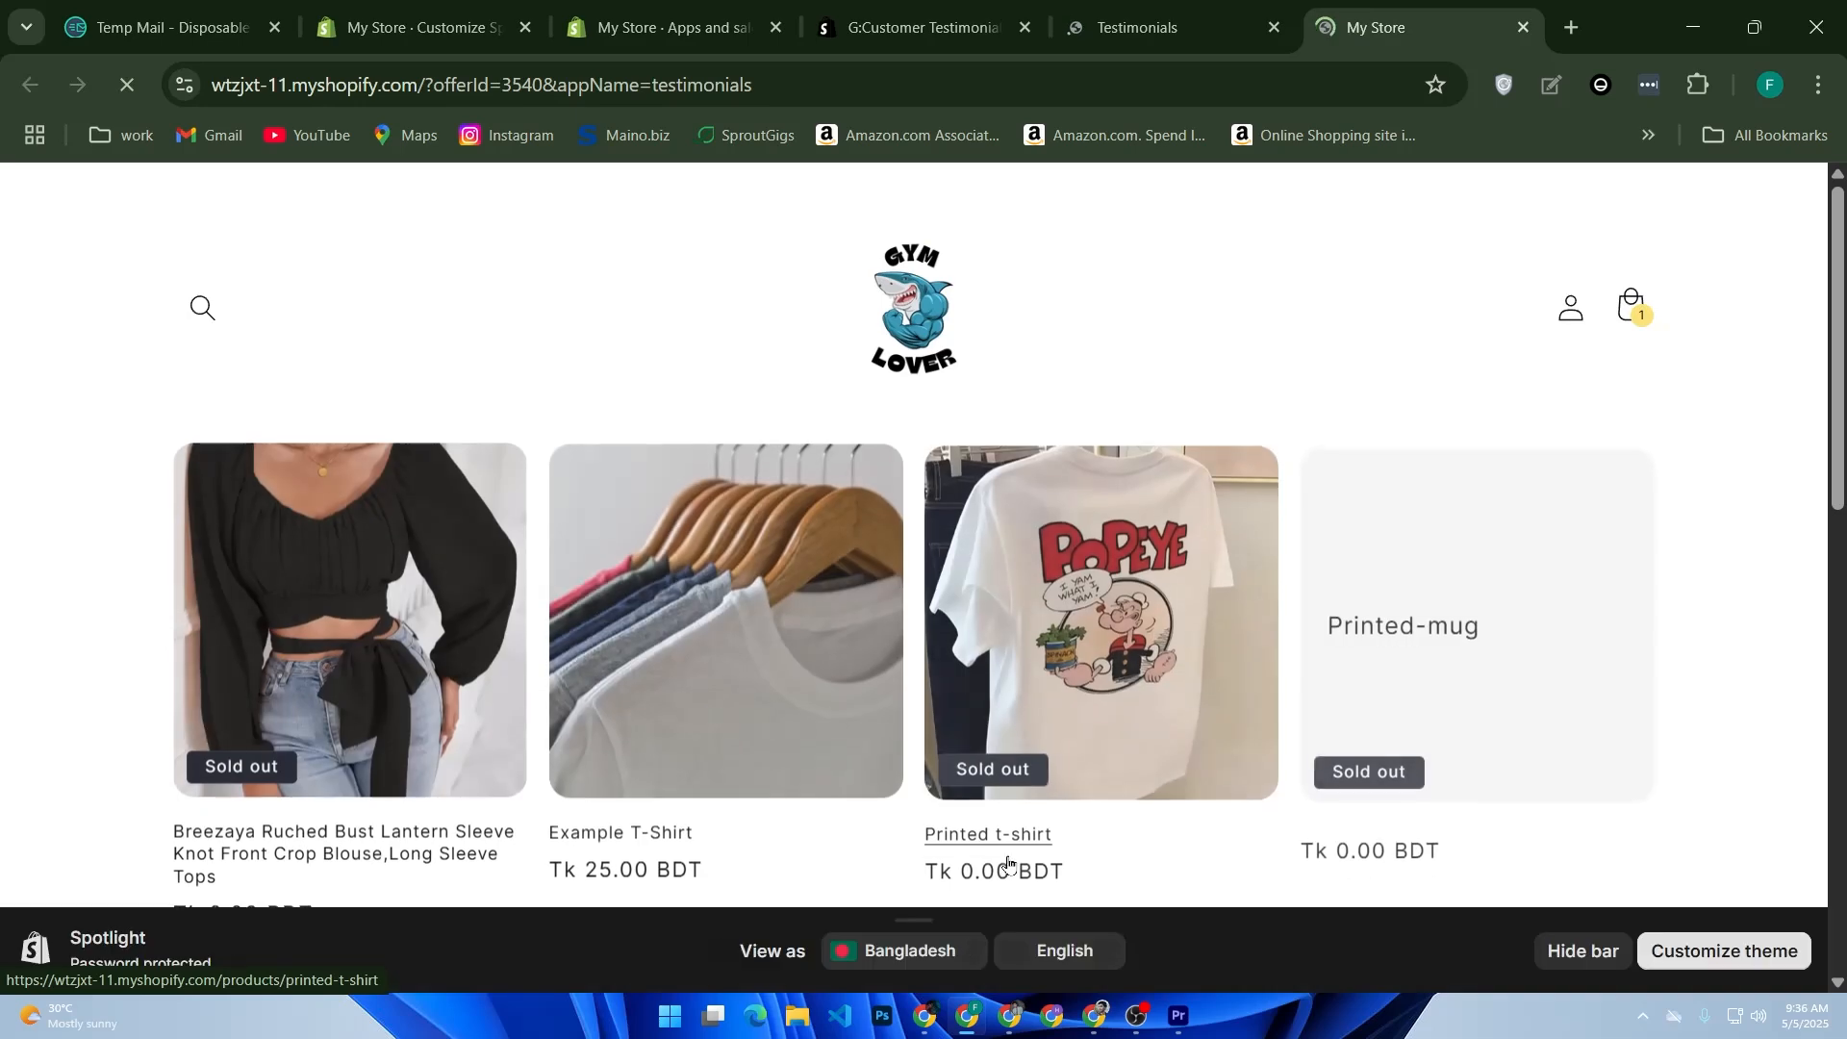
# - Check the store's home page and cart page for the testimonials widget, answering the visibility prompt with "I can see it"
pyautogui.scroll(-5, 1030, 847)
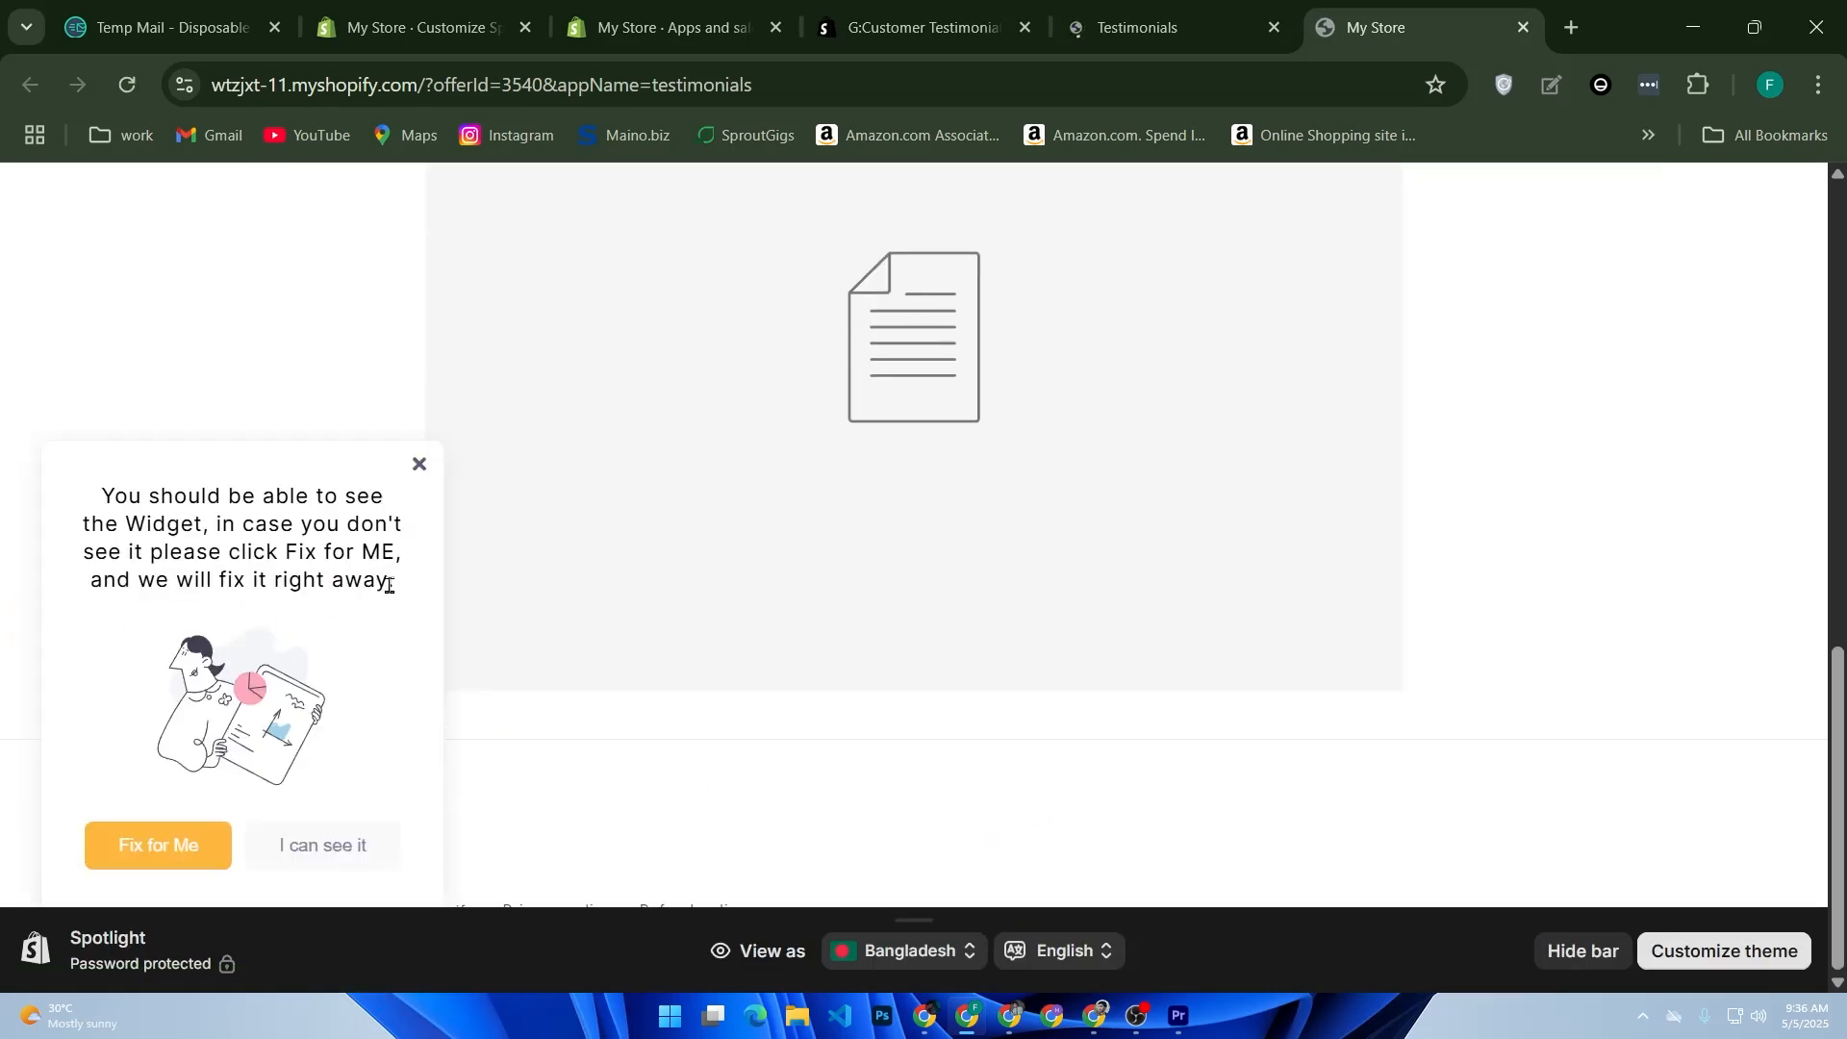
pyautogui.click(341, 847)
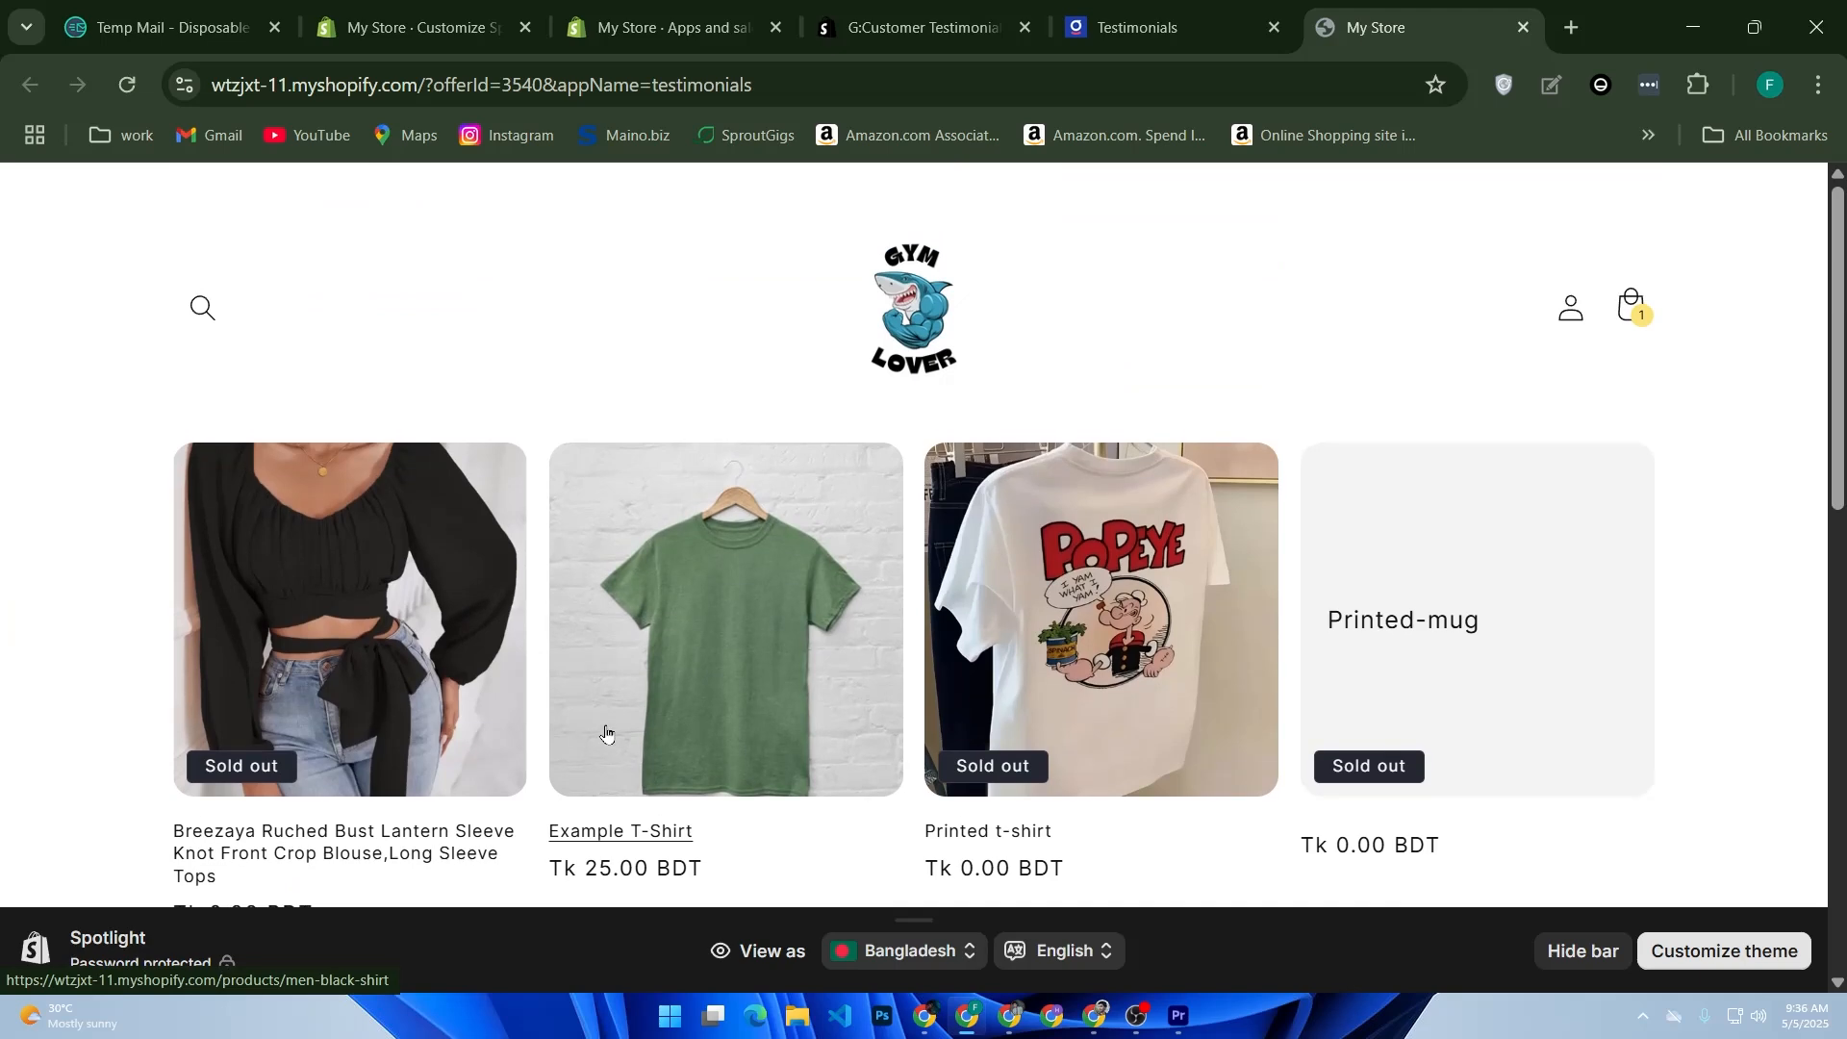
pyautogui.click(1628, 329)
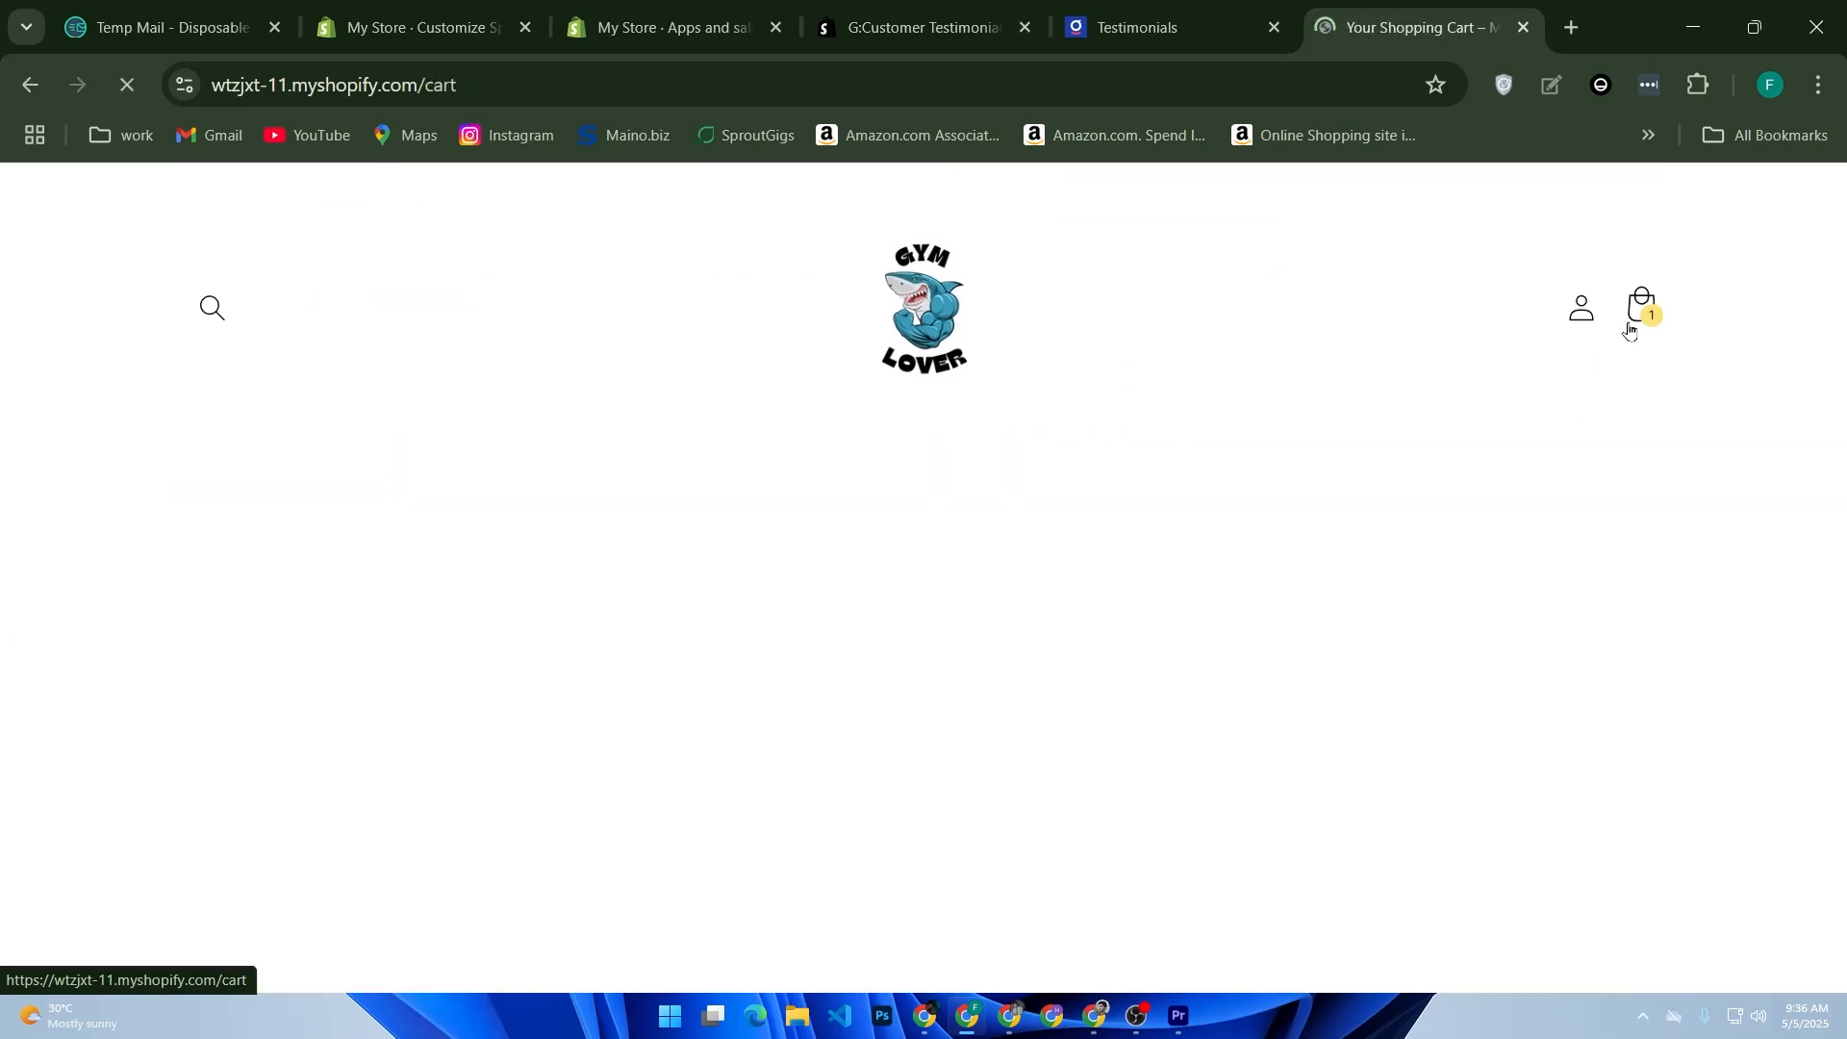
pyautogui.scroll(-4, 1452, 384)
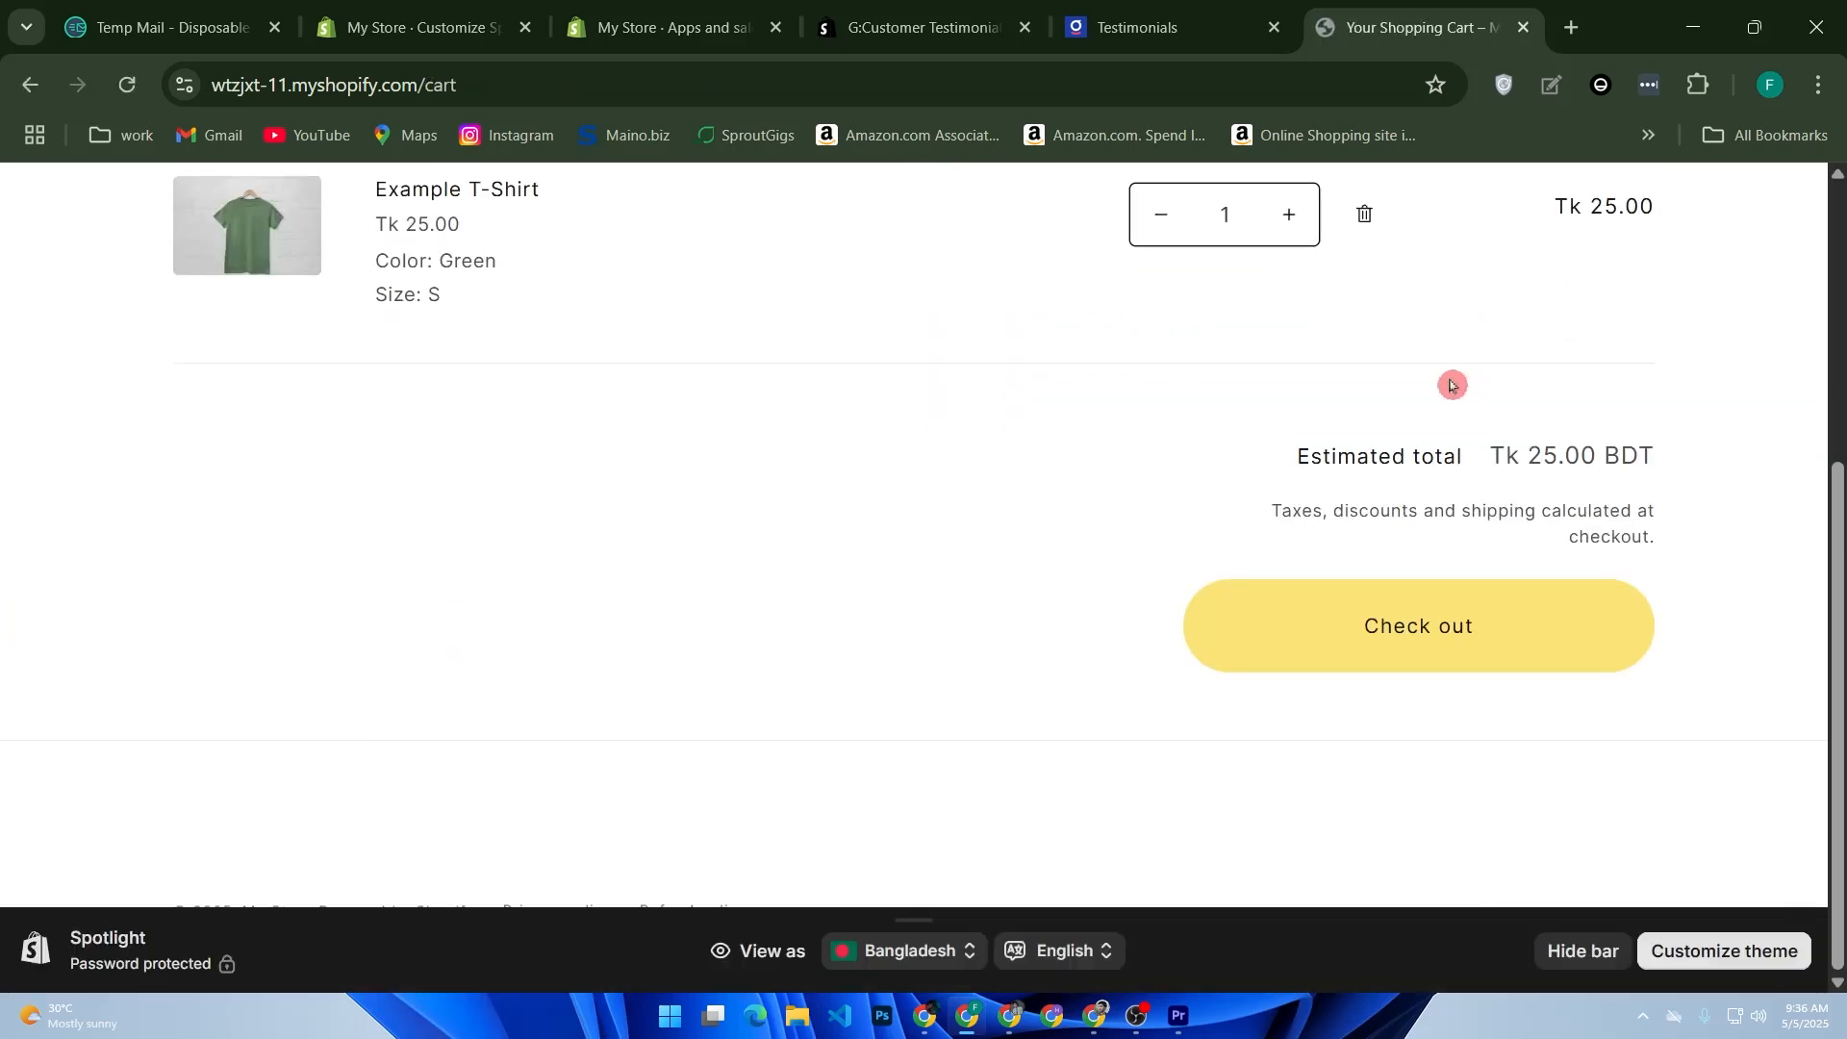
pyautogui.scroll(5, 1451, 386)
pyautogui.click(1366, 666)
pyautogui.scroll(-2, 1318, 421)
pyautogui.scroll(2, 1315, 425)
# - Open Campaign 1 for editing in the testimonials app and examine the Testimonials widget's basic settings and sample card text
pyautogui.click(1191, 35)
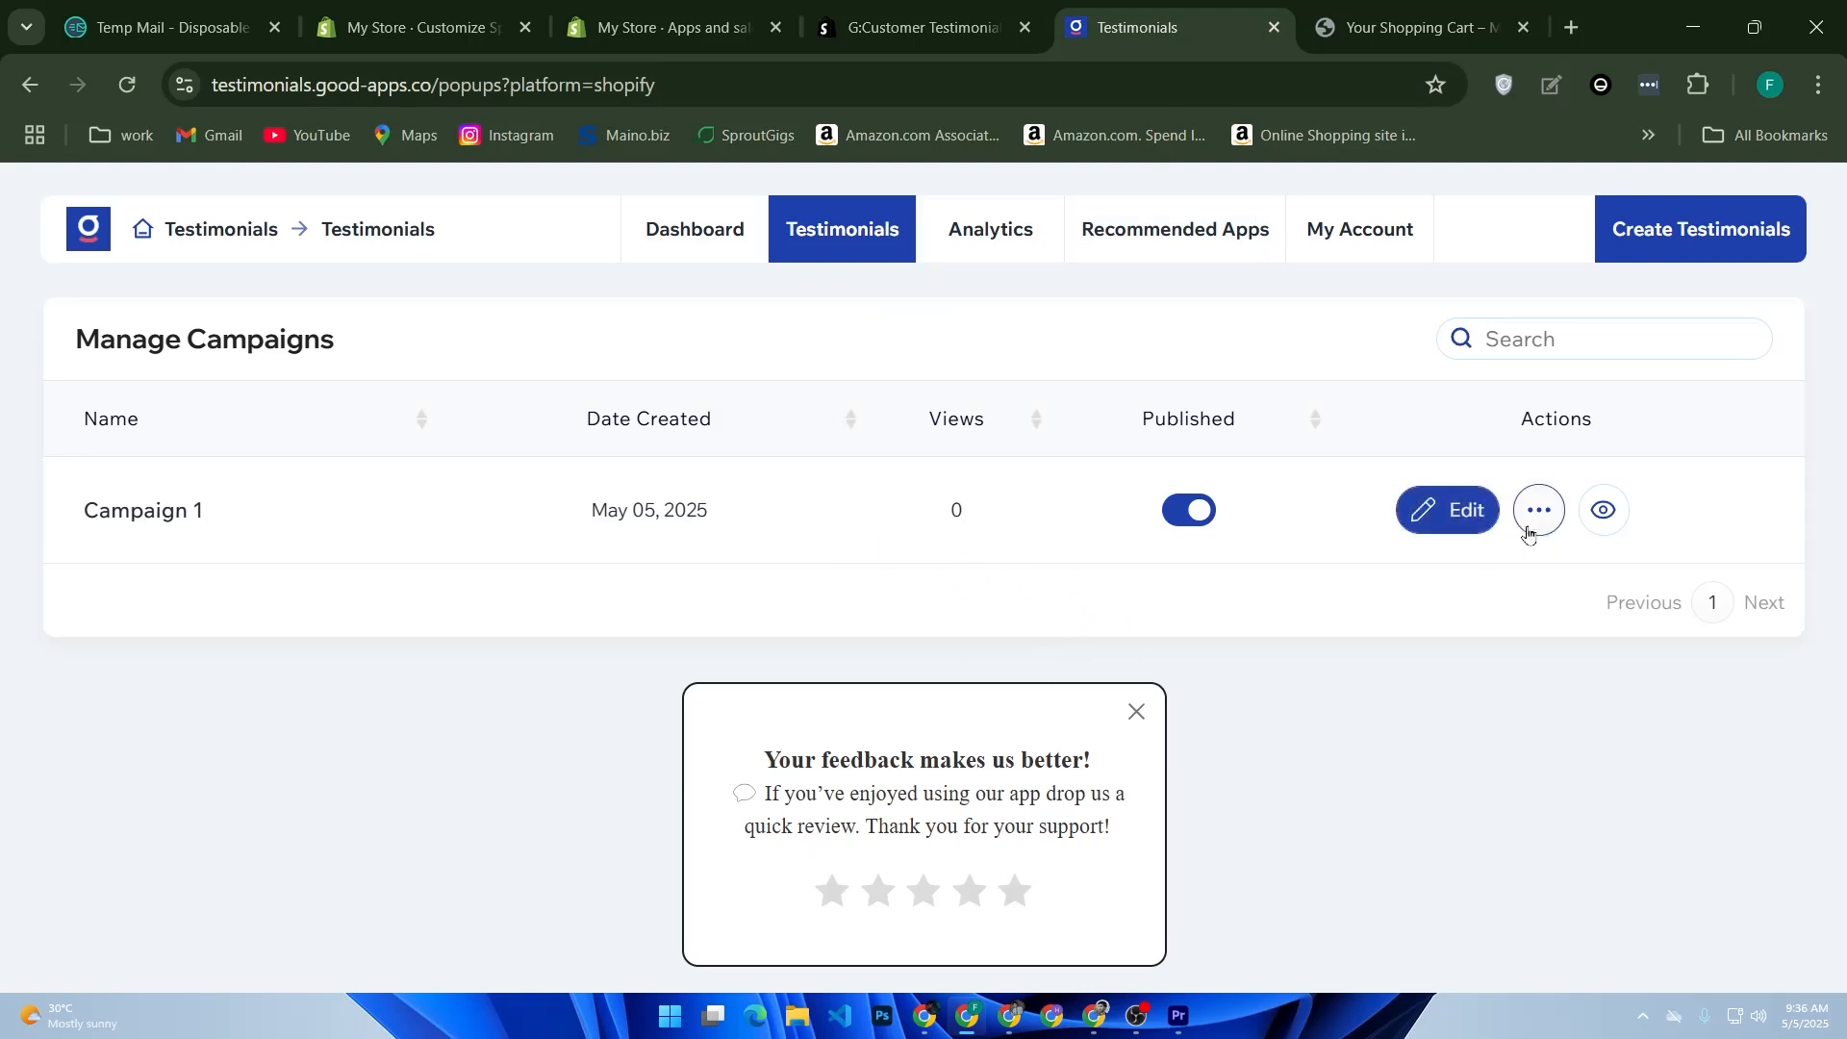
pyautogui.click(1479, 515)
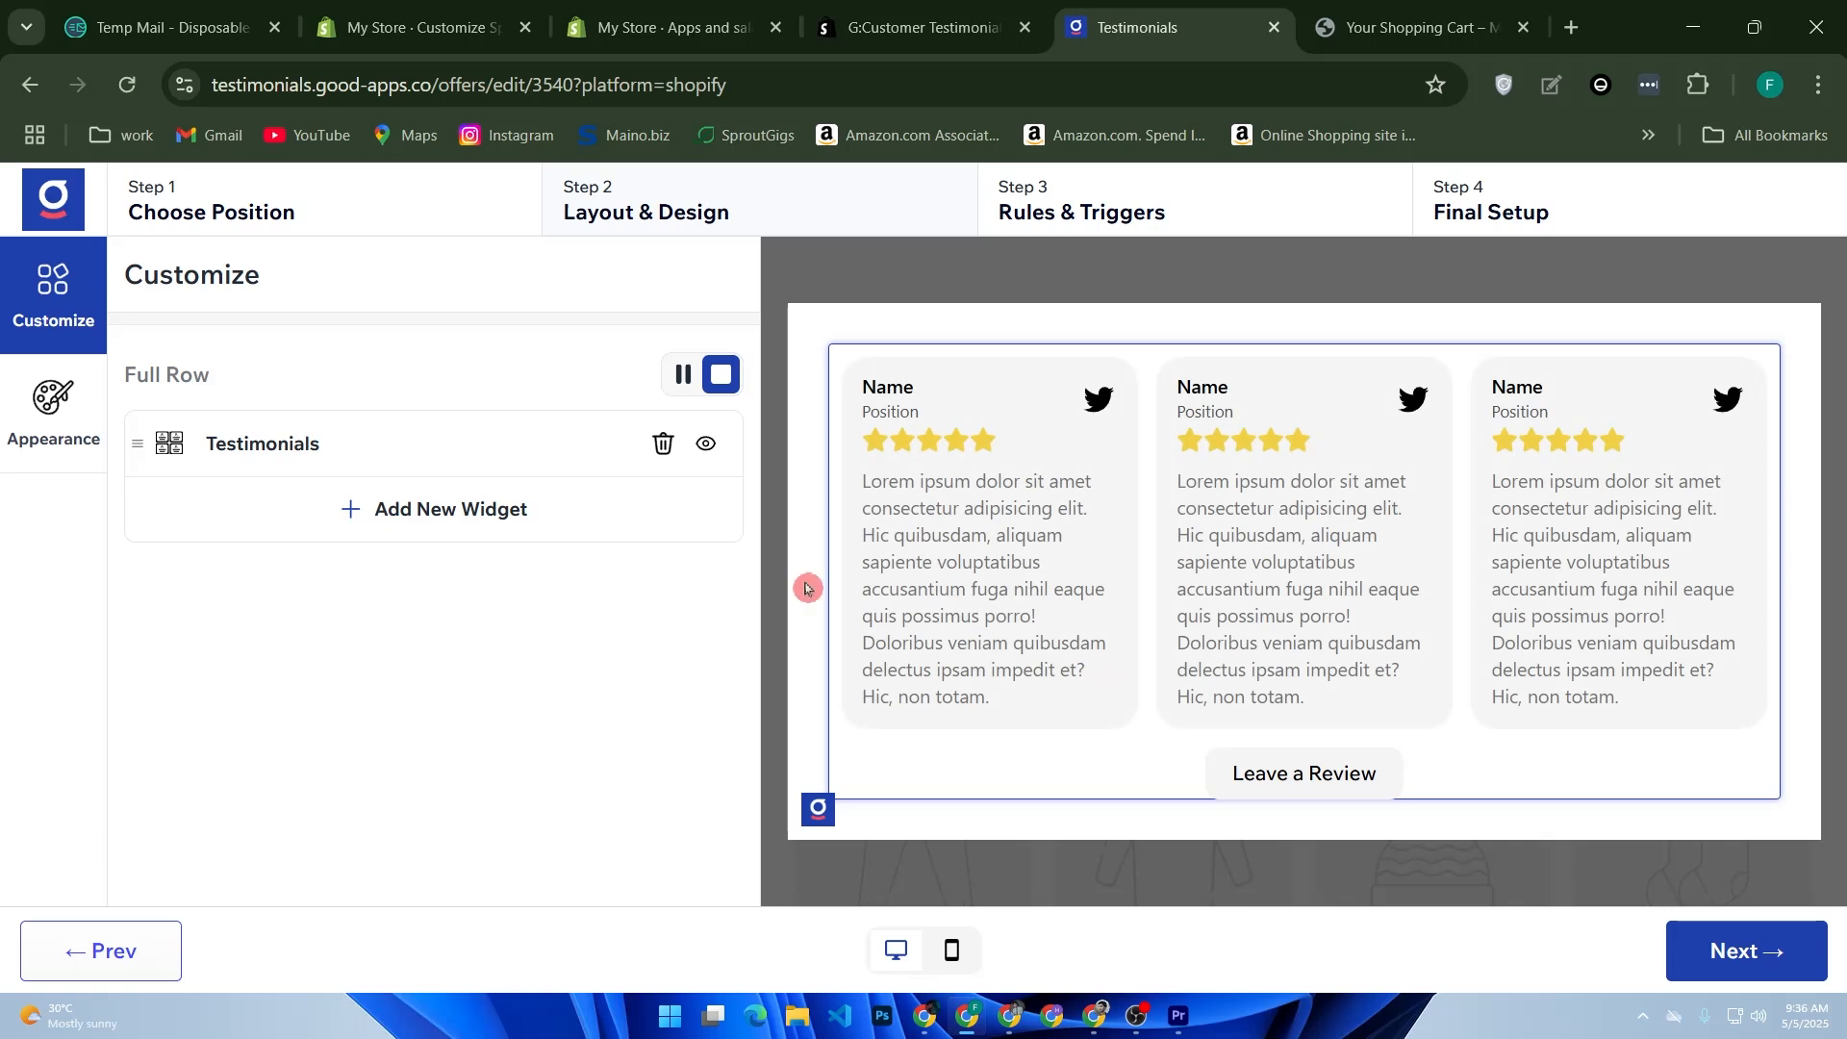
pyautogui.click(310, 452)
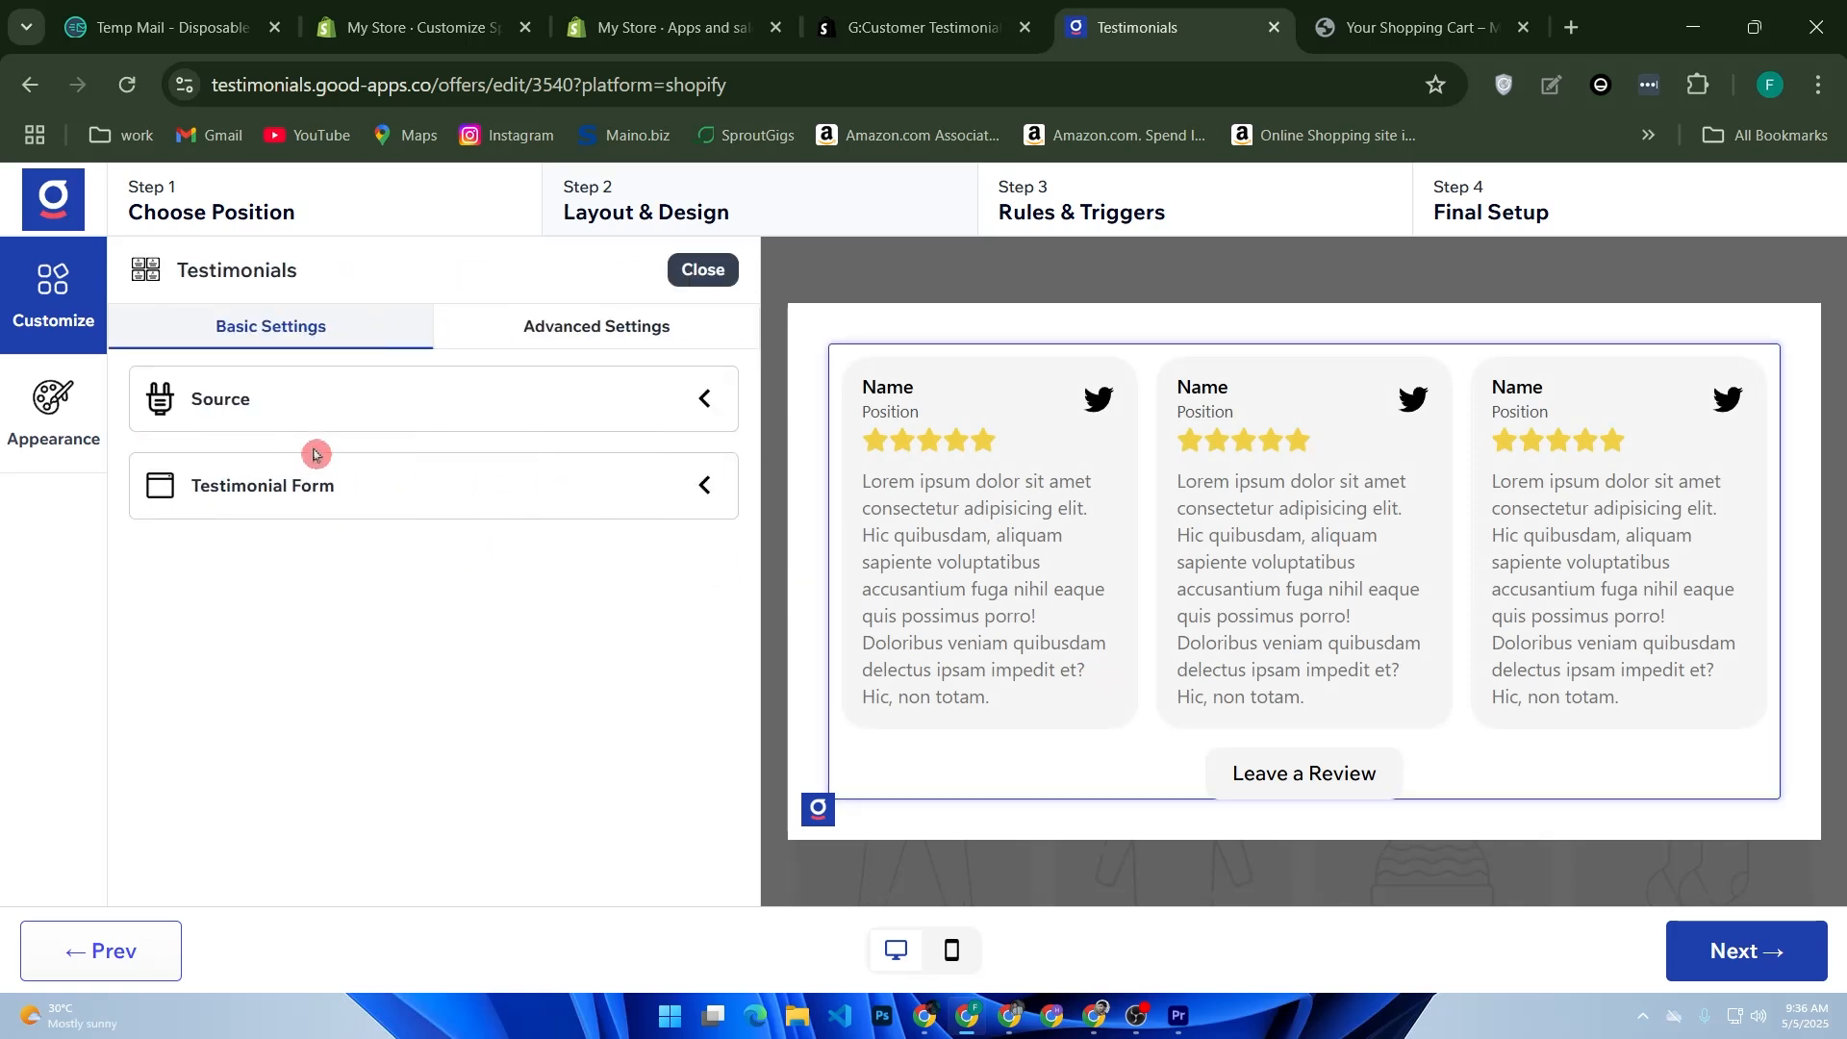
pyautogui.click(154, 287)
pyautogui.doubleClick(941, 505)
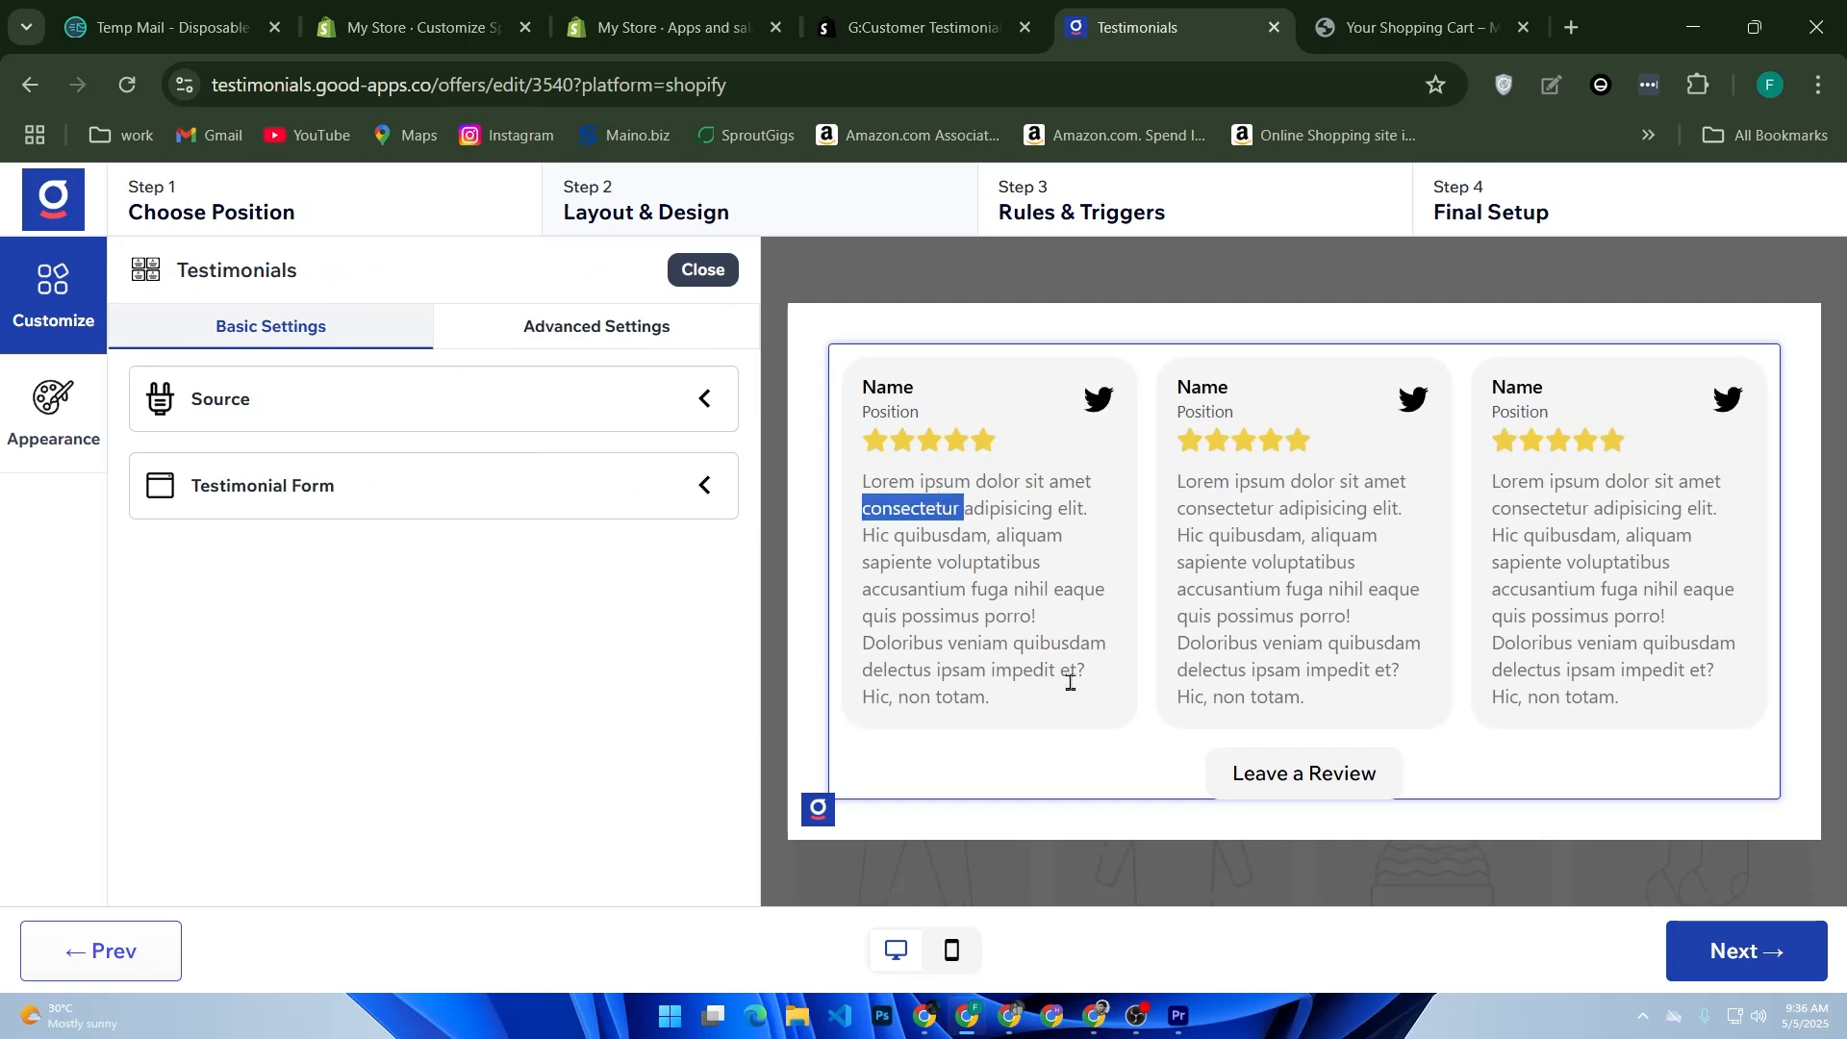
pyautogui.moveTo(1000, 717); pyautogui.dragTo(836, 490)
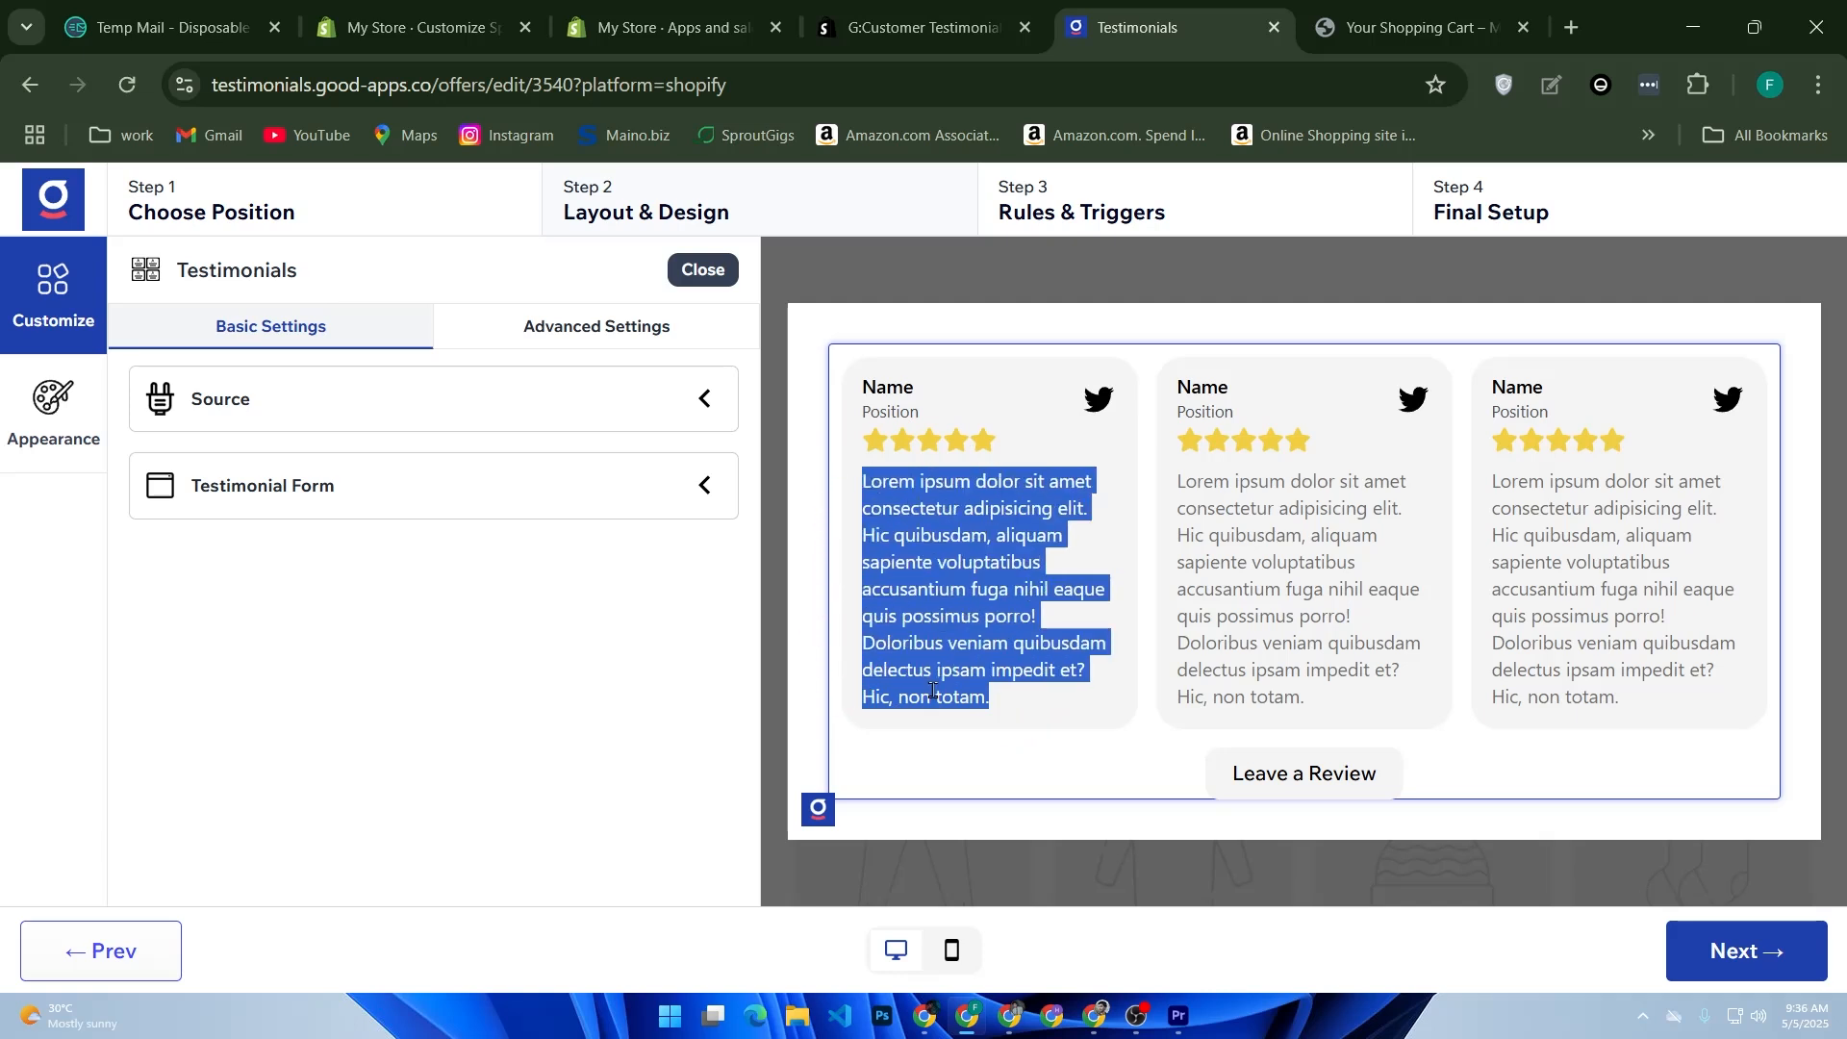
# - Switch to the Shopify theme editor, reload it and look through the home page for the testimonials
pyautogui.click(413, 19)
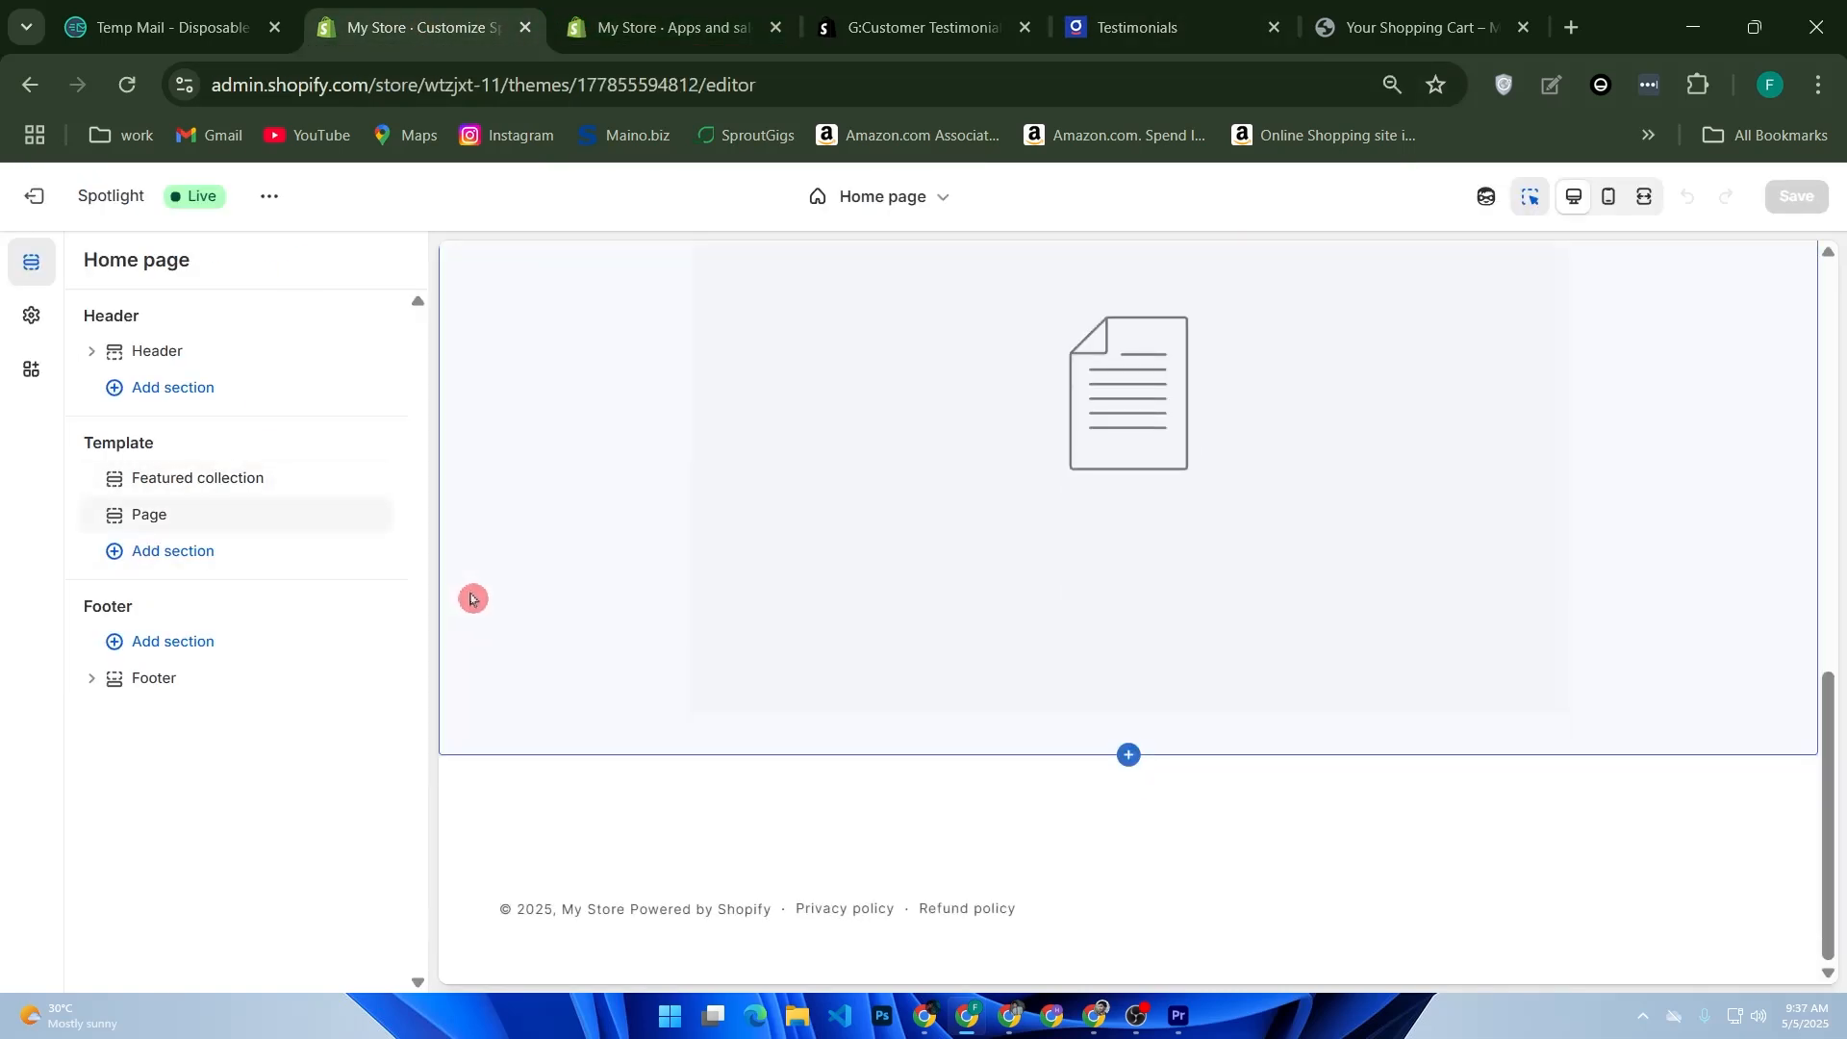
pyautogui.click(131, 85)
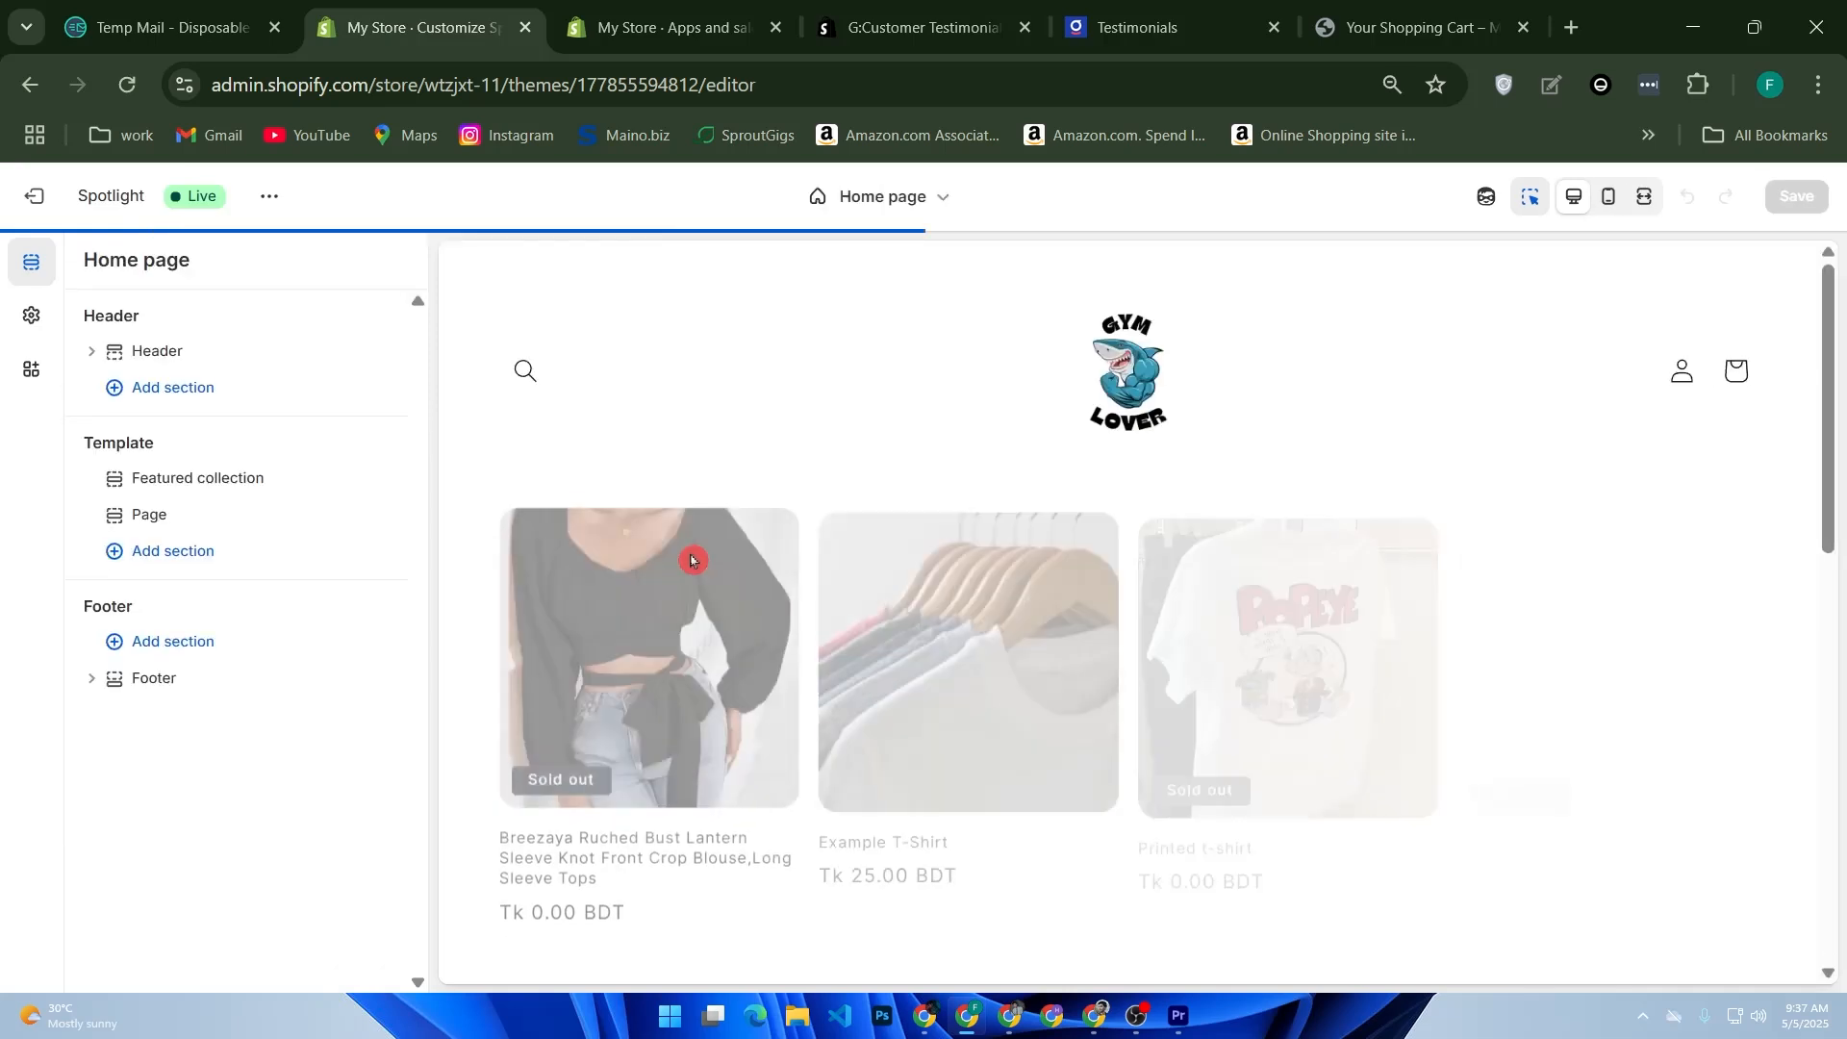
pyautogui.scroll(-10, 691, 561)
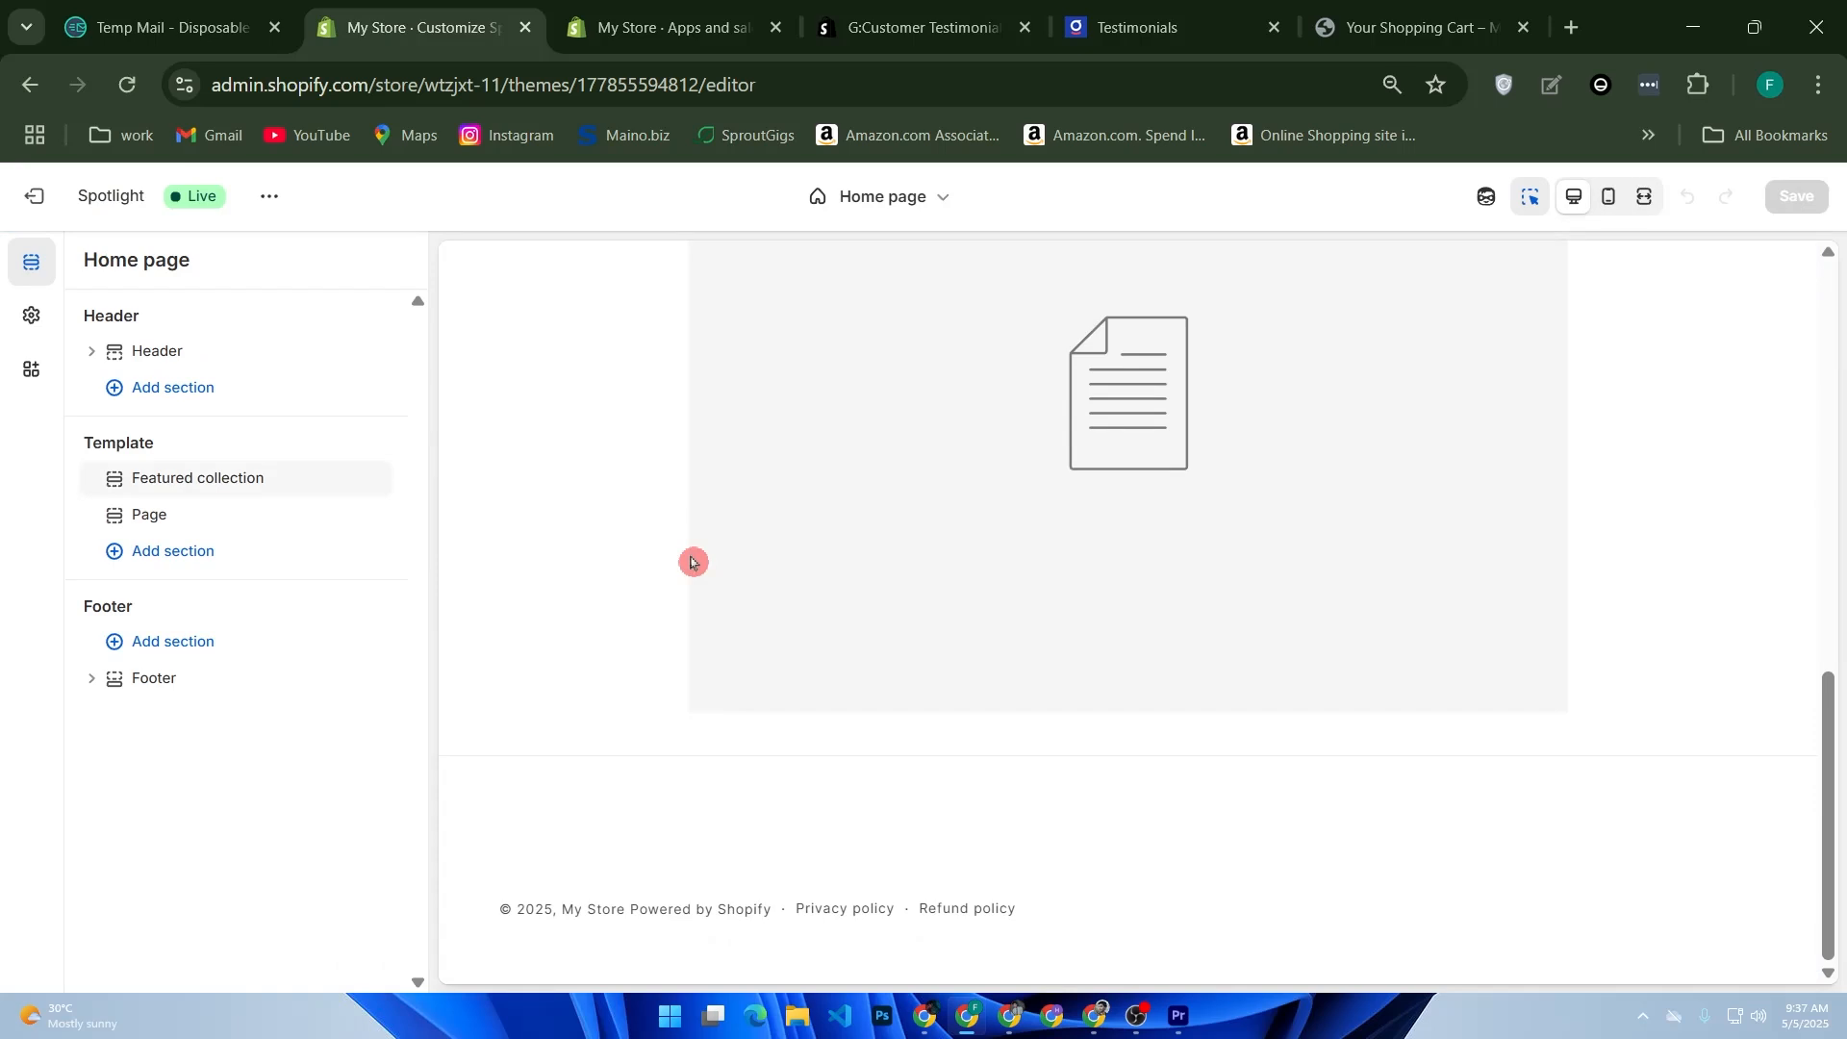
pyautogui.scroll(5, 691, 562)
pyautogui.scroll(2, 690, 562)
# - Add a Custom Liquid section to the home page's header group
pyautogui.click(206, 404)
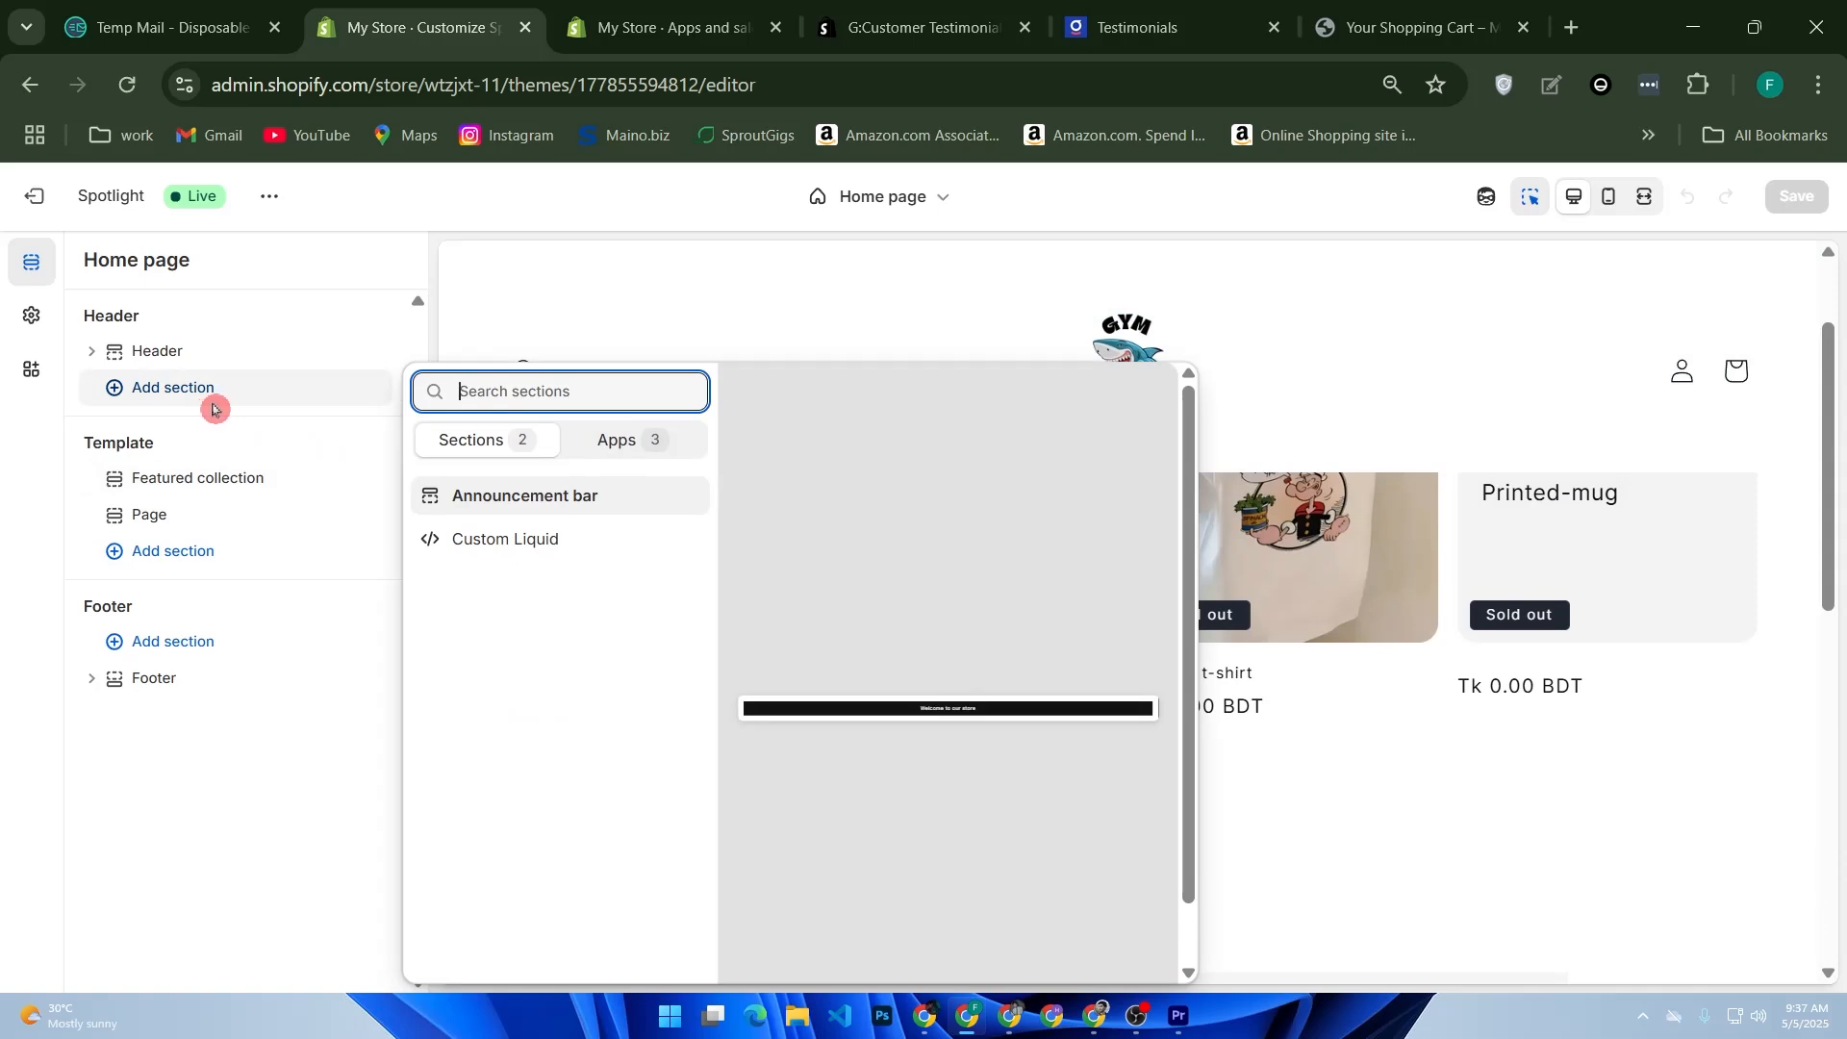
pyautogui.click(532, 558)
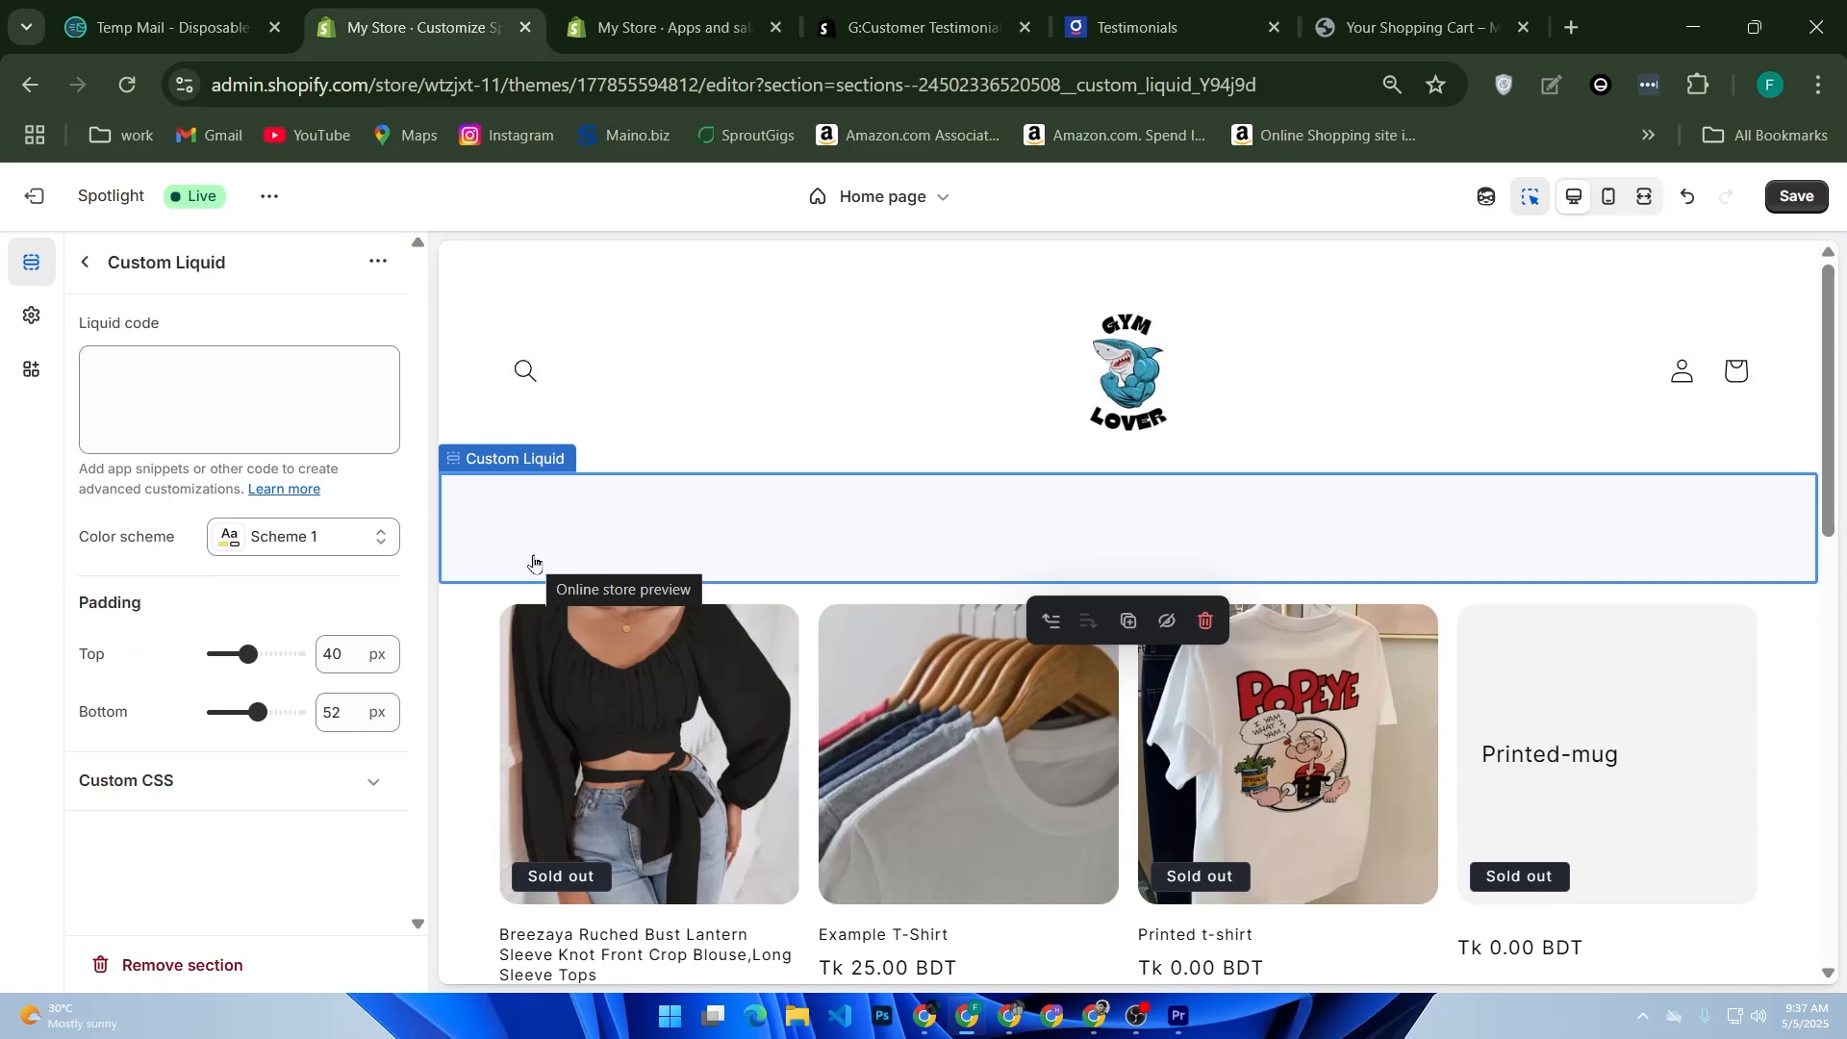
pyautogui.click(536, 560)
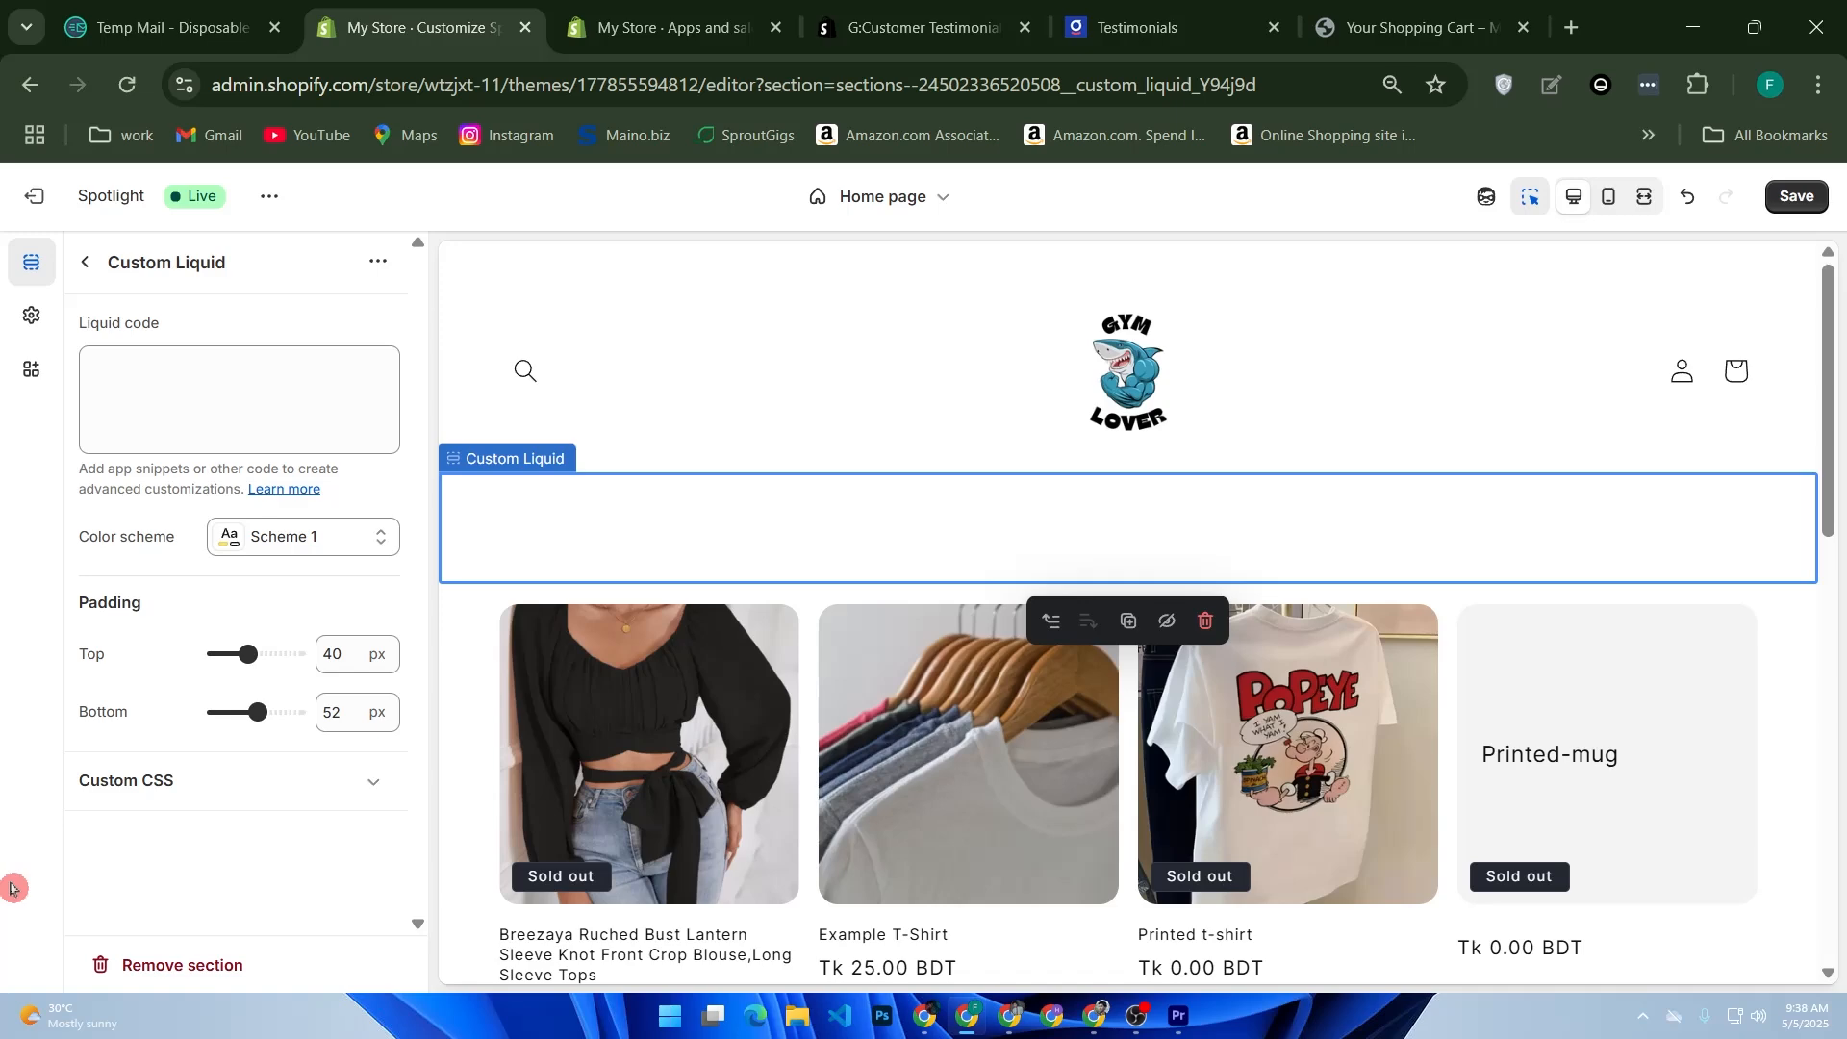
# - Return to the testimonials app, preview the widget in mobile view and open its appearance styles
pyautogui.click(1140, 13)
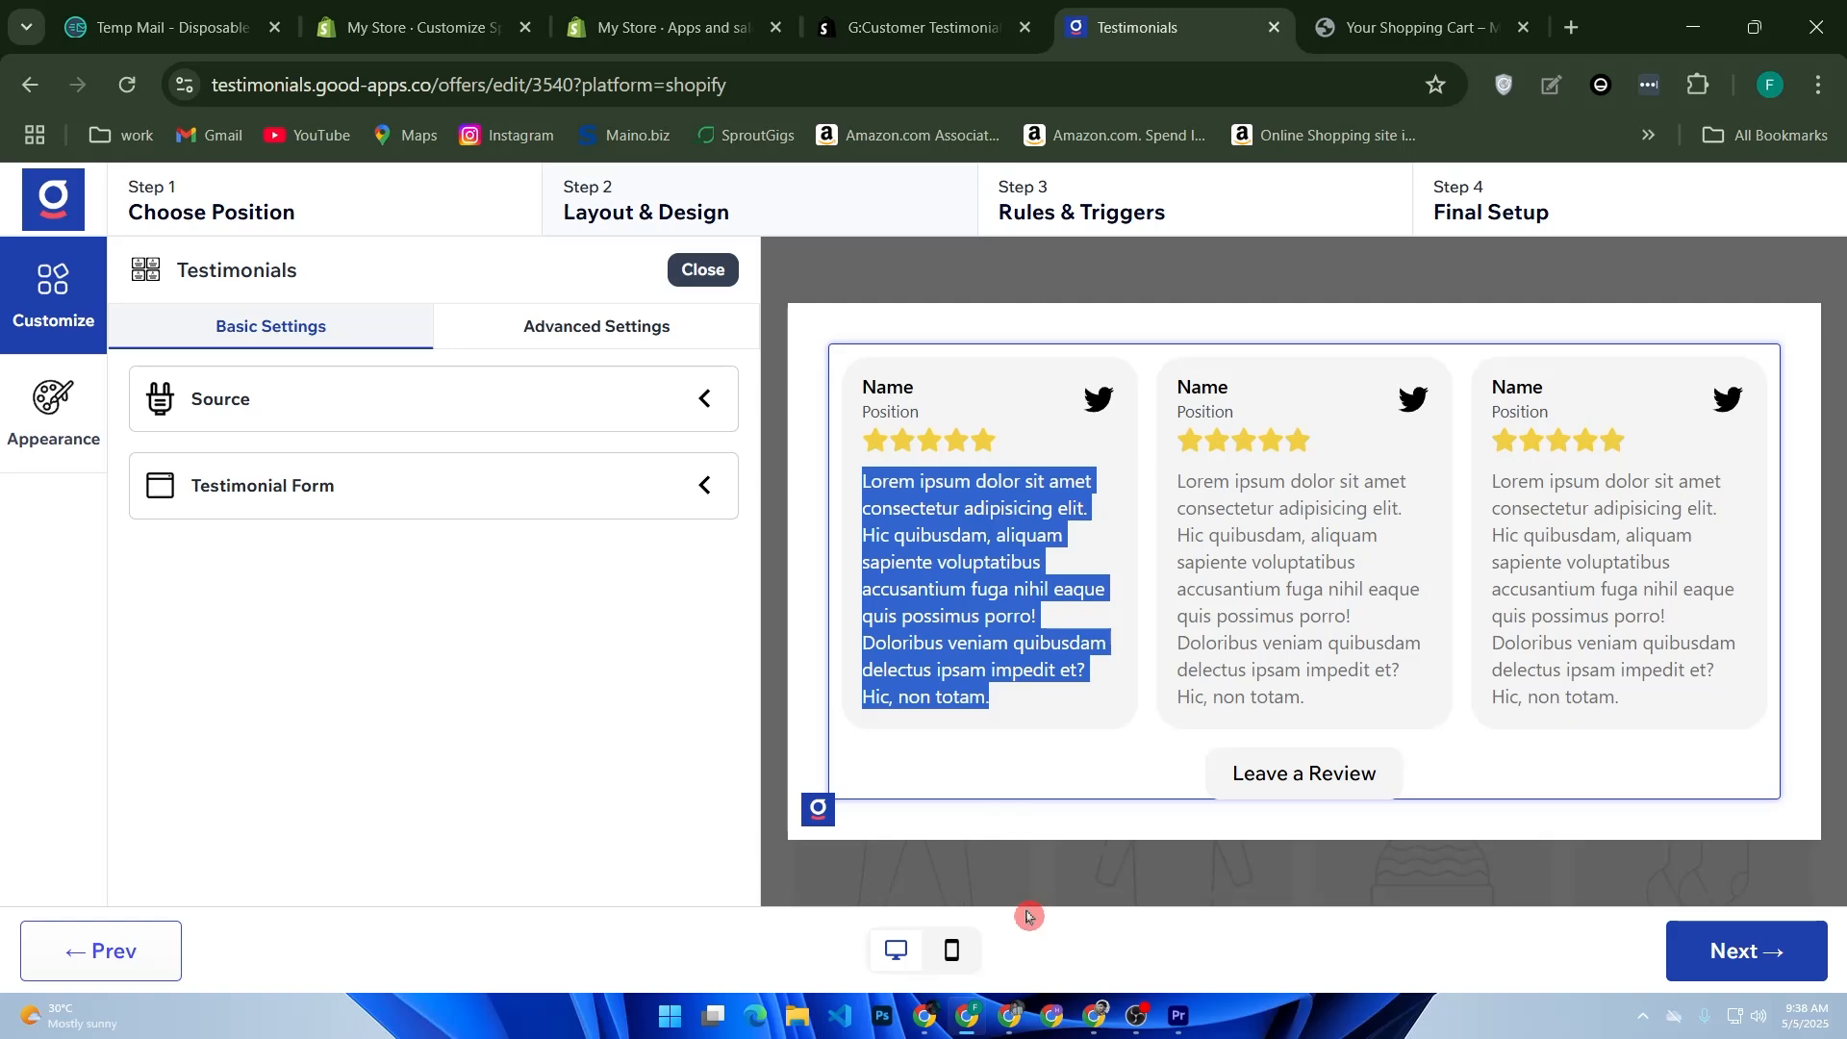
pyautogui.click(951, 951)
pyautogui.scroll(-2, 1251, 688)
pyautogui.scroll(-2, 1275, 678)
pyautogui.scroll(5, 1277, 679)
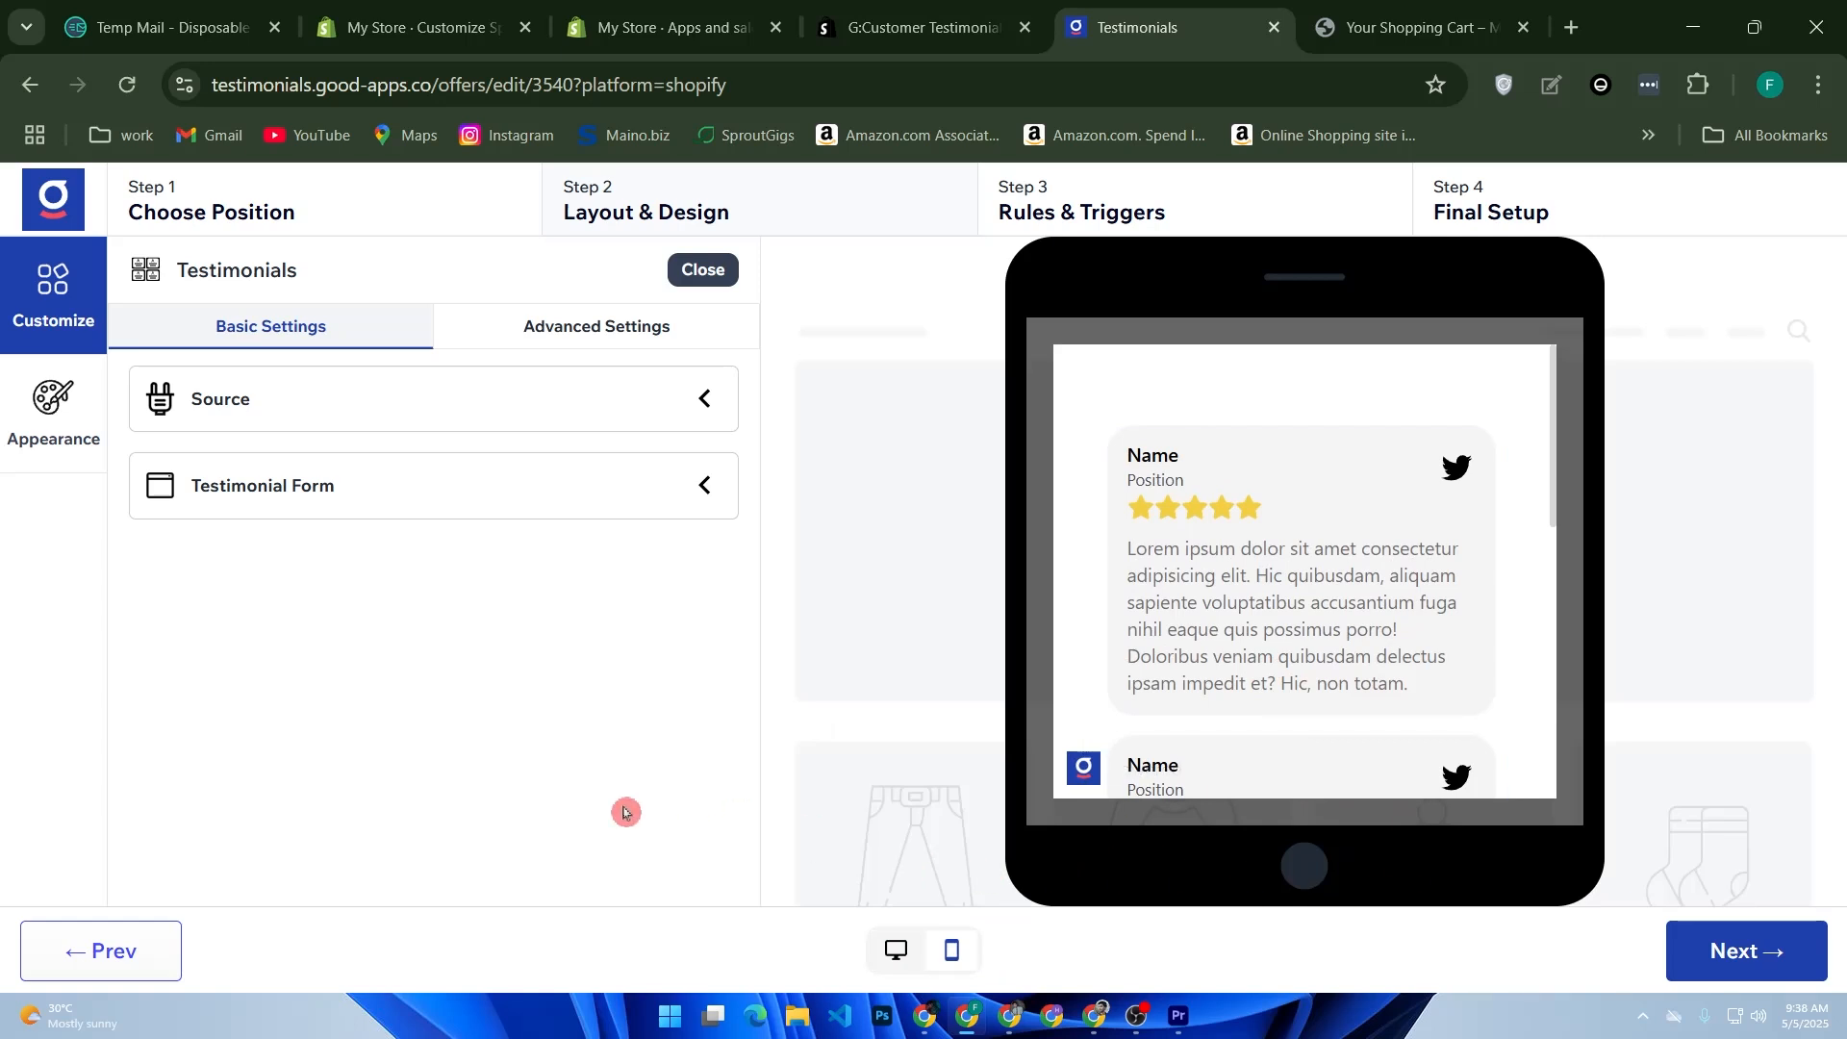
pyautogui.click(39, 404)
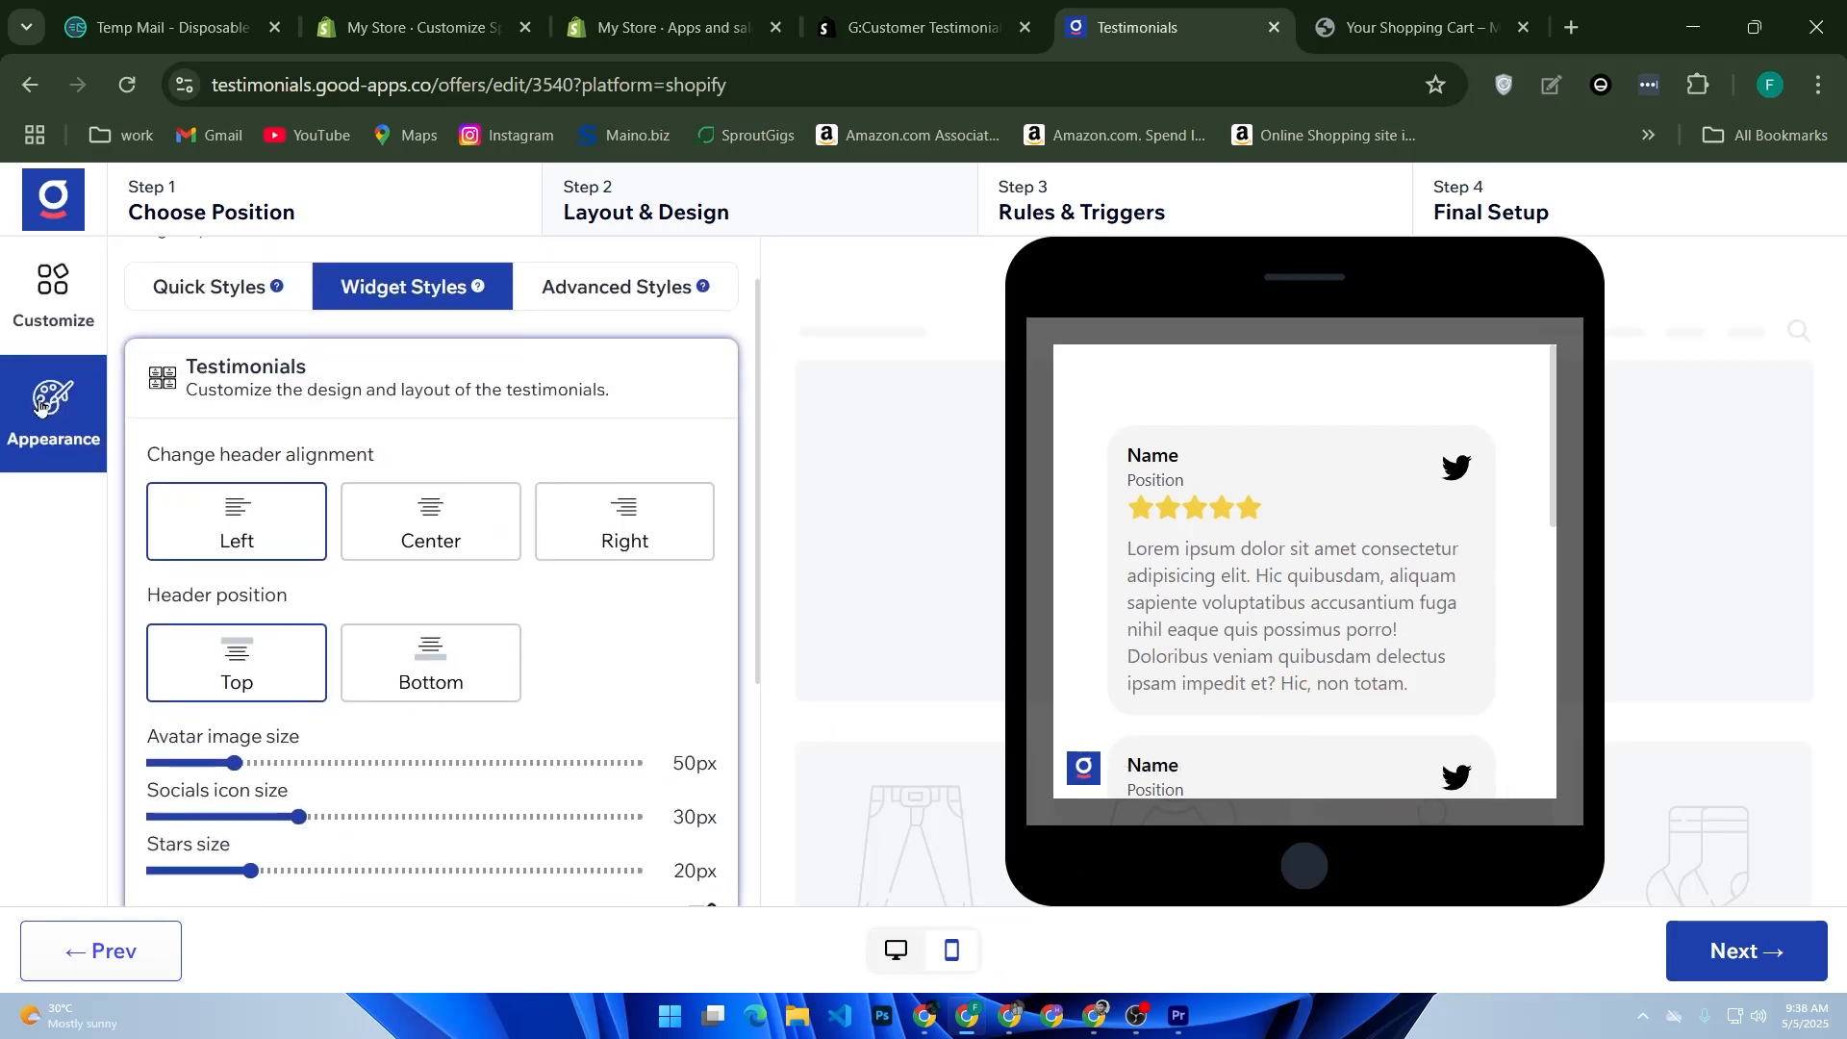
# - Close the Testimonials widget settings and open the choices for adding a new widget to the full row
pyautogui.click(1122, 715)
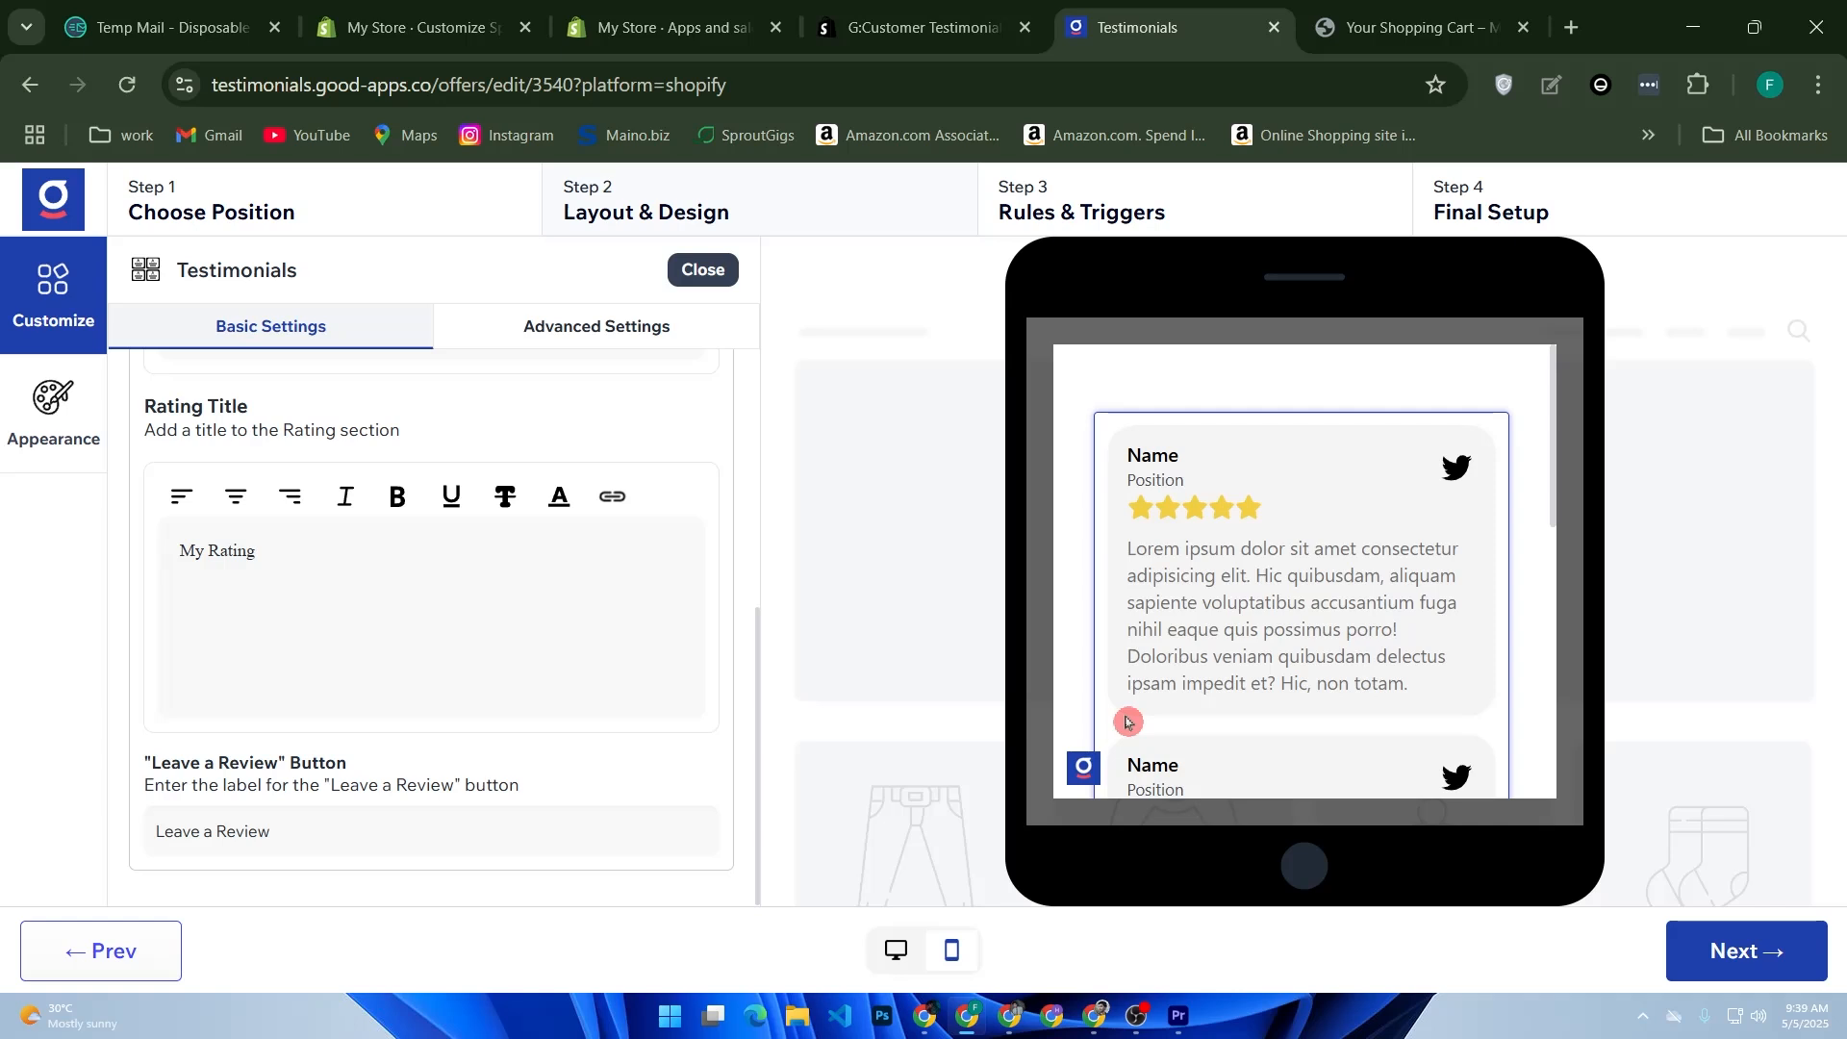
pyautogui.scroll(5, 657, 693)
pyautogui.click(720, 279)
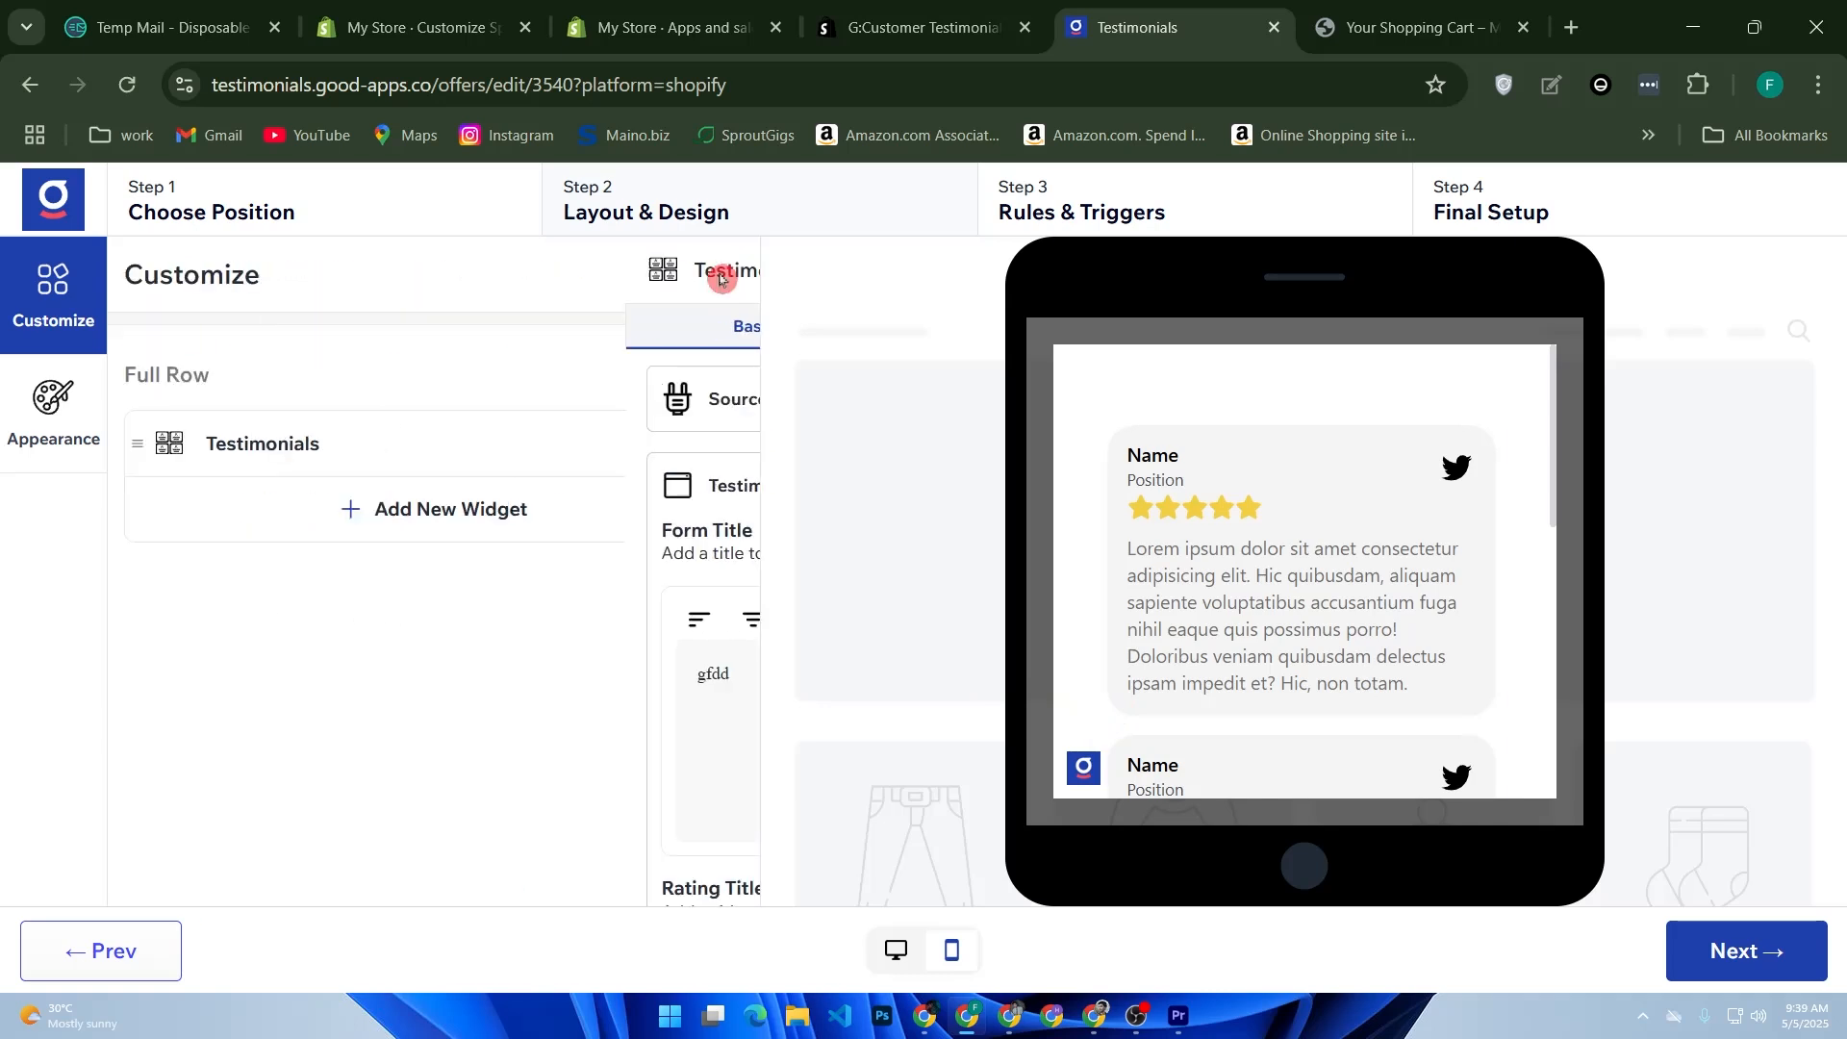
pyautogui.click(626, 511)
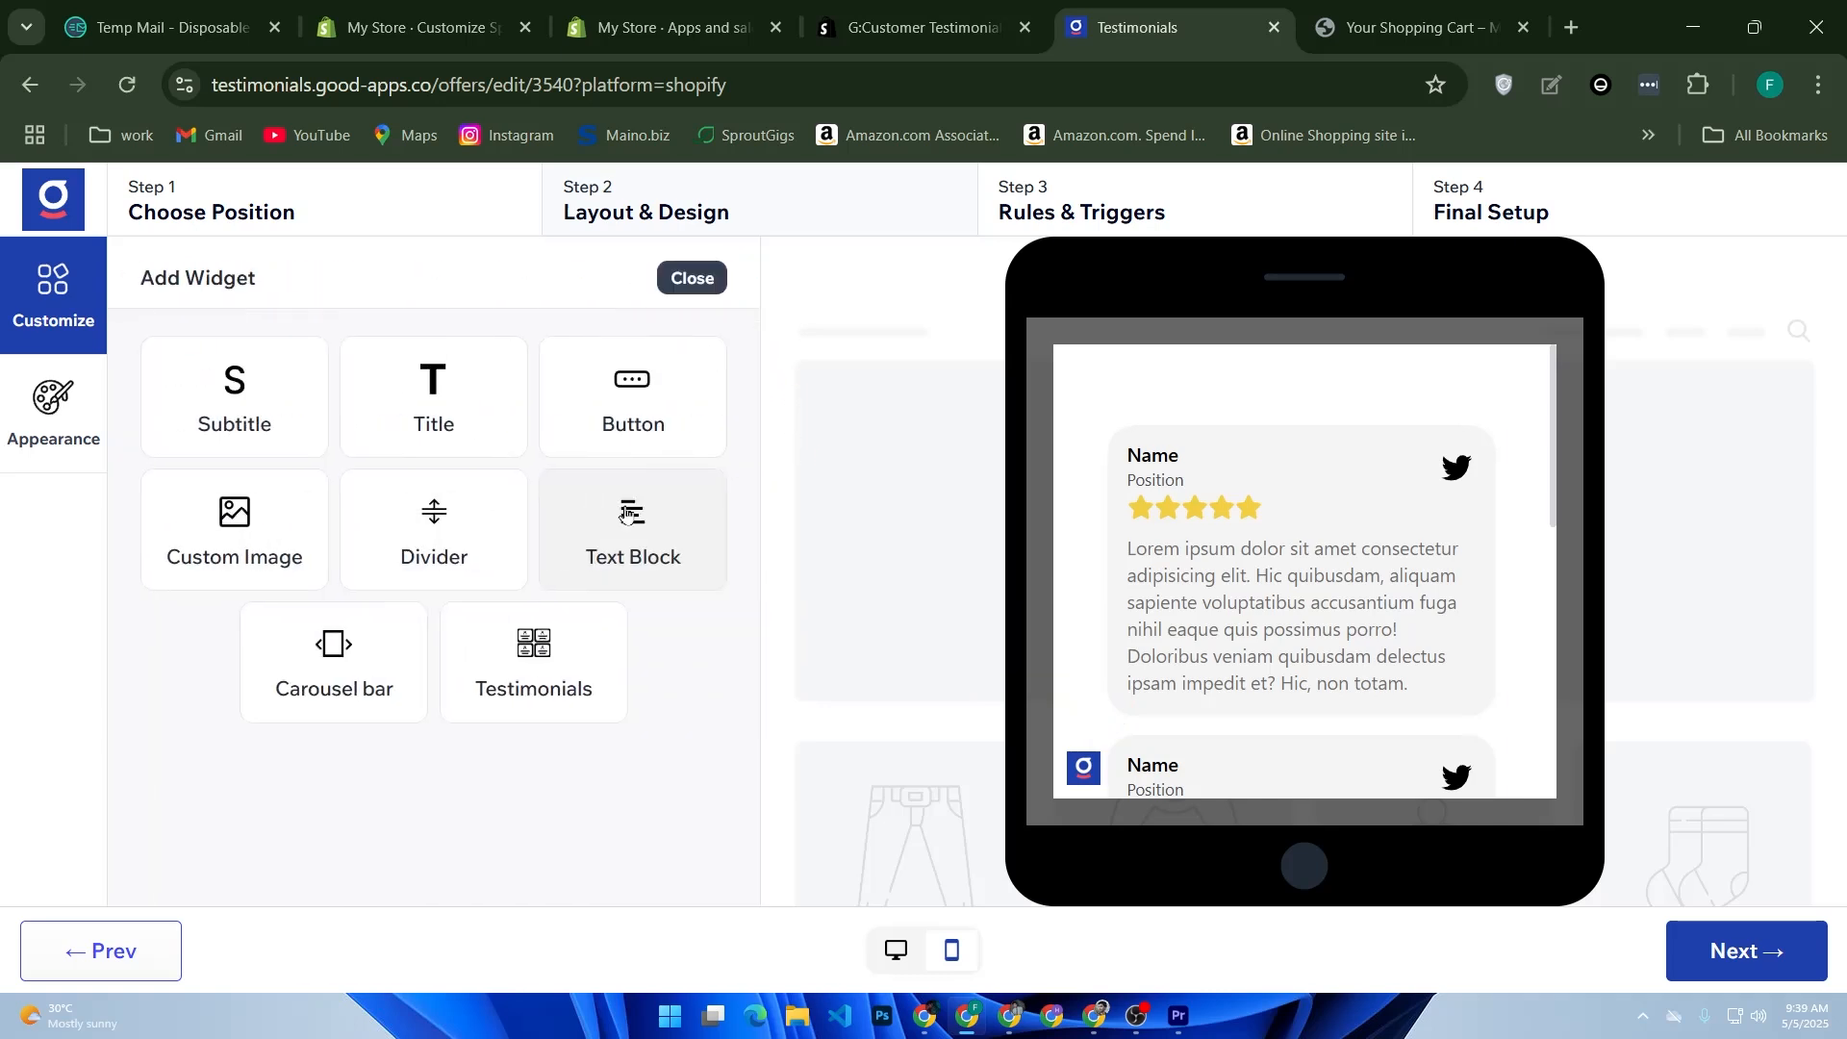